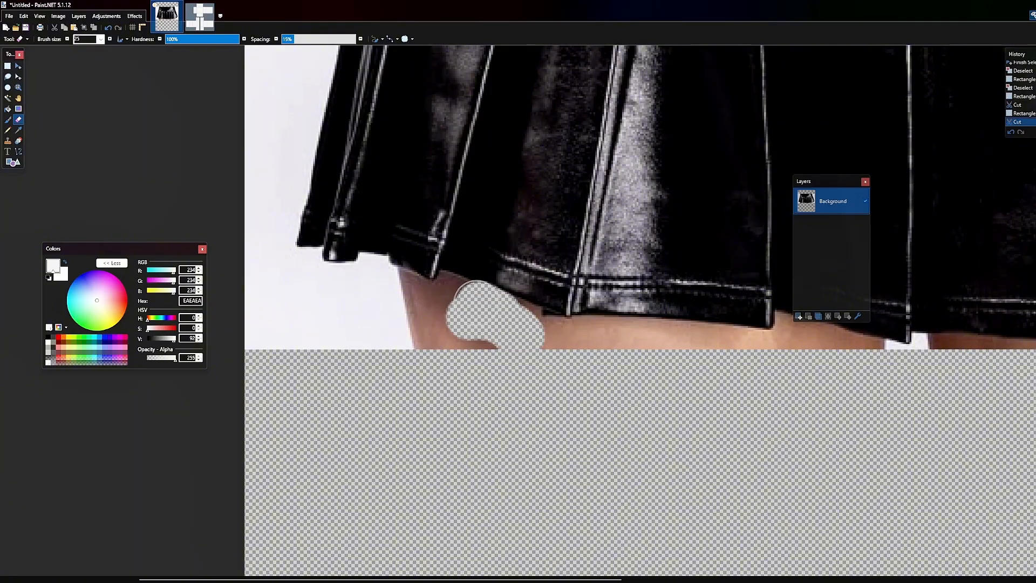
- Erase the skin and background just below the hem of the left and middle pleats, reducing the brush size to 10
{"action": "left_click_drag", "start_coordinate": [549, 334], "coordinate": [651, 346]}
{"action": "scroll", "coordinate": [651, 346], "scroll_direction": "up", "scroll_amount": 1}
{"action": "left_click_drag", "start_coordinate": [603, 330], "coordinate": [497, 326]}
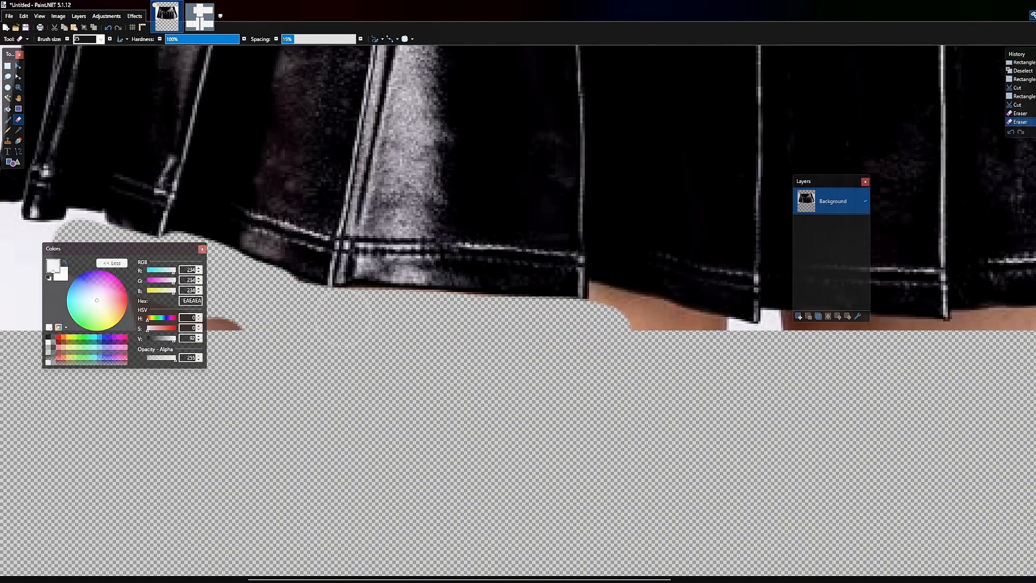
{"action": "left_click_drag", "start_coordinate": [343, 317], "coordinate": [489, 324]}
{"action": "scroll", "coordinate": [770, 347], "scroll_direction": "up", "scroll_amount": 1}
{"action": "left_click_drag", "start_coordinate": [601, 324], "coordinate": [716, 346]}
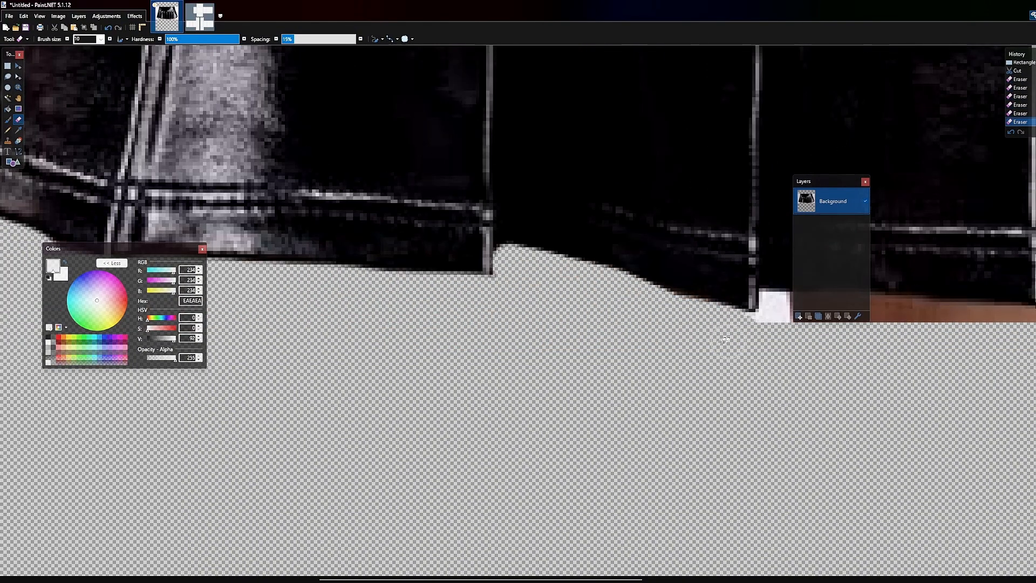
- Erase the remaining skin along the hem from the middle pleats to the skirt's right corner
{"action": "scroll", "coordinate": [724, 341], "scroll_direction": "up", "scroll_amount": 1}
{"action": "left_click_drag", "start_coordinate": [551, 311], "coordinate": [529, 313]}
{"action": "scroll", "coordinate": [529, 313], "scroll_direction": "down", "scroll_amount": 2}
{"action": "mouse_move", "coordinate": [444, 303]}
{"action": "left_mouse_down"}
{"action": "mouse_move", "coordinate": [646, 298]}
{"action": "mouse_move", "coordinate": [501, 312]}
{"action": "mouse_move", "coordinate": [649, 303]}
{"action": "left_mouse_up"}
{"action": "scroll", "coordinate": [647, 298], "scroll_direction": "down", "scroll_amount": 1}
{"action": "scroll", "coordinate": [615, 294], "scroll_direction": "down", "scroll_amount": 2}
{"action": "scroll", "coordinate": [614, 294], "scroll_direction": "up", "scroll_amount": 2}
{"action": "left_click_drag", "start_coordinate": [650, 324], "coordinate": [488, 322]}
{"action": "scroll", "coordinate": [488, 322], "scroll_direction": "down", "scroll_amount": 2}
{"action": "scroll", "coordinate": [697, 291], "scroll_direction": "up", "scroll_amount": 3}
{"action": "left_click_drag", "start_coordinate": [742, 252], "coordinate": [524, 307]}
{"action": "left_click_drag", "start_coordinate": [286, 382], "coordinate": [481, 377]}
- Cut out the leftover leg and background beneath the right part of the hem with rectangular selections
{"action": "left_click", "coordinate": [7, 66]}
{"action": "scroll", "coordinate": [381, 335], "scroll_direction": "down", "scroll_amount": 2}
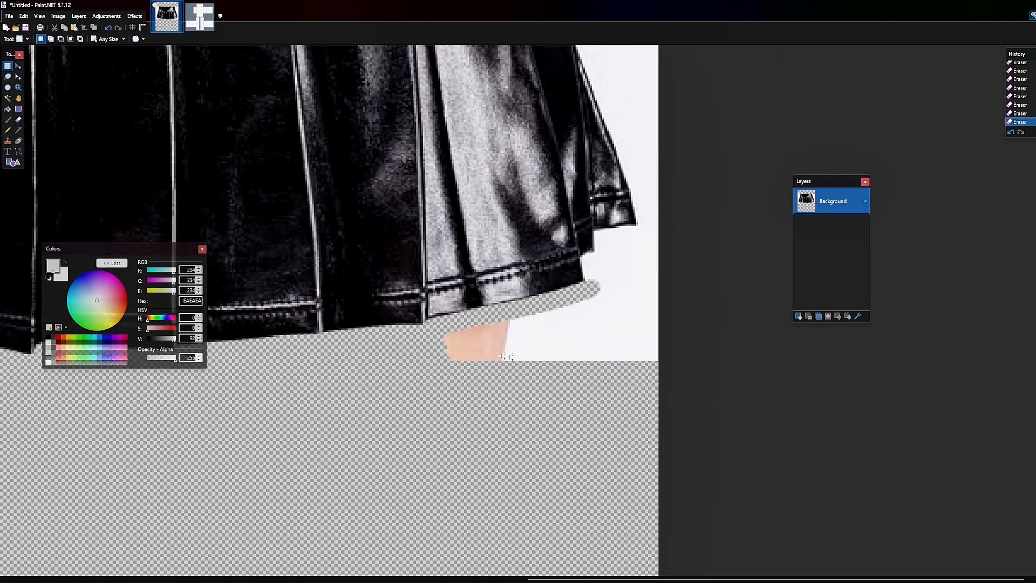
{"action": "left_click_drag", "start_coordinate": [441, 325], "coordinate": [667, 373]}
{"action": "key", "text": "ctrl+x"}
{"action": "left_click_drag", "start_coordinate": [465, 318], "coordinate": [666, 375]}
{"action": "key", "text": "ctrl+x"}
{"action": "scroll", "coordinate": [654, 394], "scroll_direction": "down", "scroll_amount": 2}
{"action": "scroll", "coordinate": [456, 330], "scroll_direction": "up", "scroll_amount": 1}
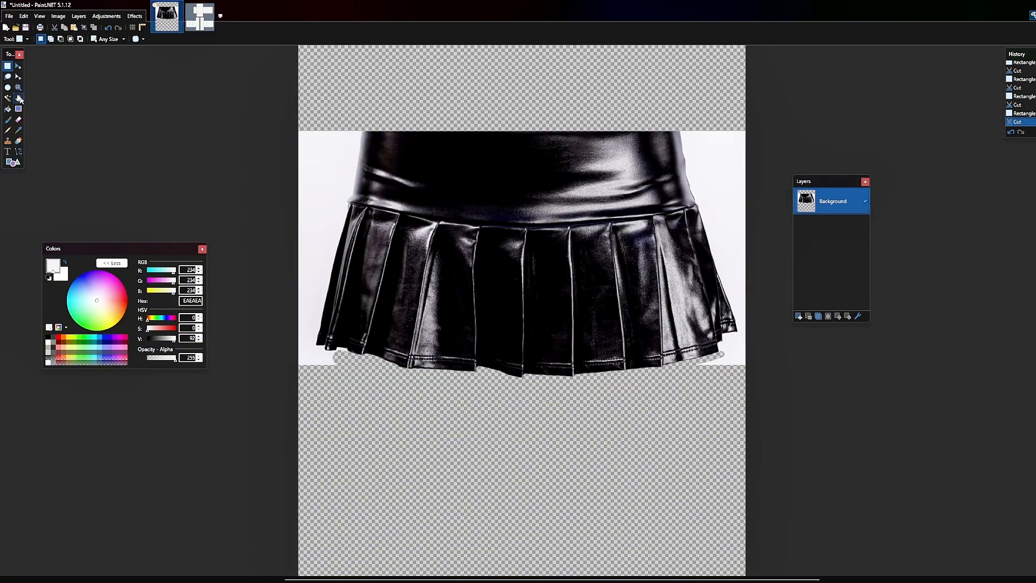
- Select the white background on both sides of the skirt with the Magic Wand at 20% tolerance and cut it
{"action": "left_click", "coordinate": [8, 98]}
{"action": "left_click", "coordinate": [343, 172]}
{"action": "left_click", "coordinate": [727, 197], "text": "ctrl"}
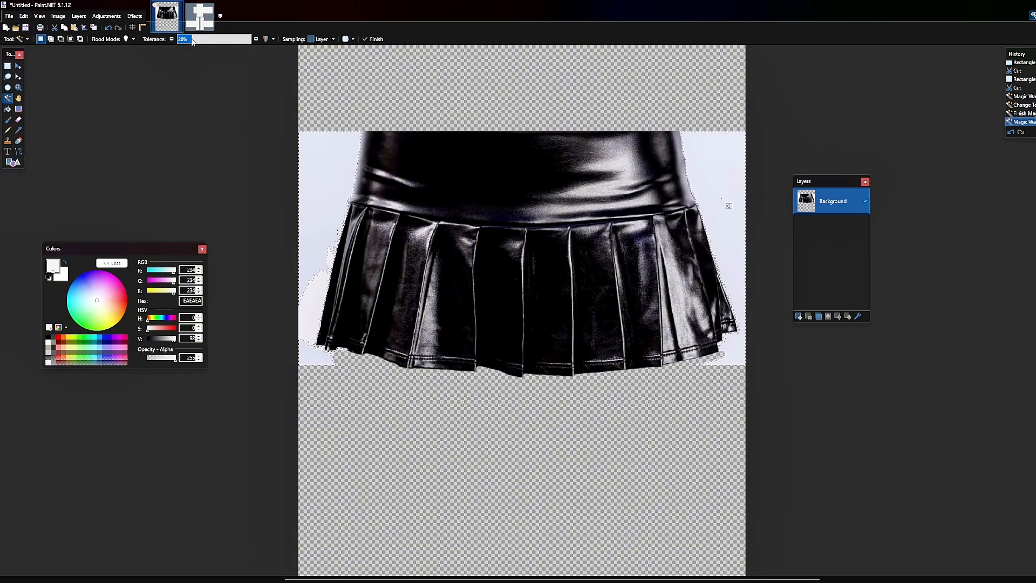
{"action": "key", "text": "ctrl+x"}
- Erase the leftover light fringe around the skirt's lower left hem
{"action": "scroll", "coordinate": [356, 354], "scroll_direction": "up", "scroll_amount": 4}
{"action": "key", "text": "e"}
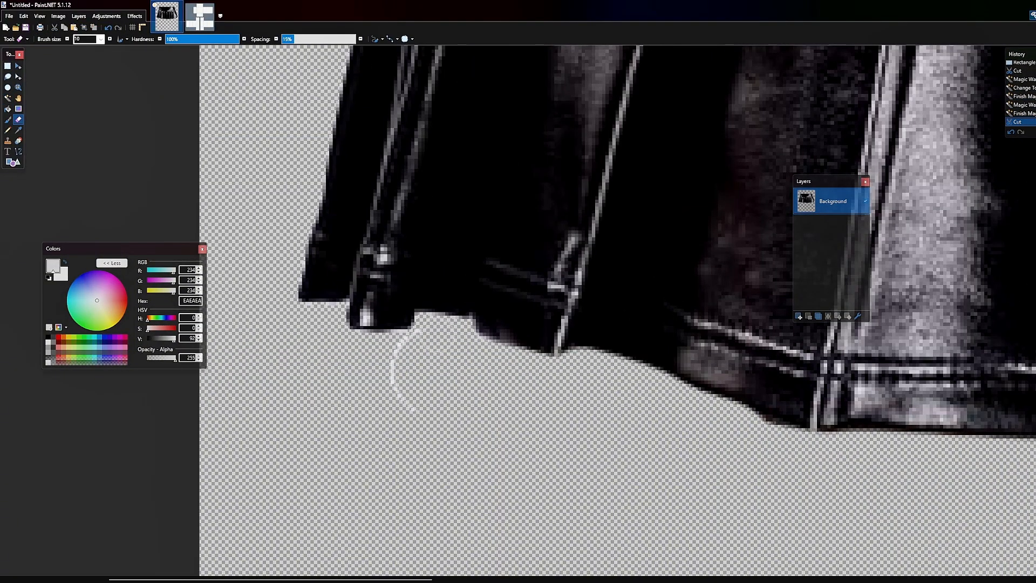
{"action": "scroll", "coordinate": [329, 354], "scroll_direction": "down", "scroll_amount": 5}
- Select the whole skirt and paste it into the shirt template image on the layer beneath the template
{"action": "key", "text": "ctrl+a"}
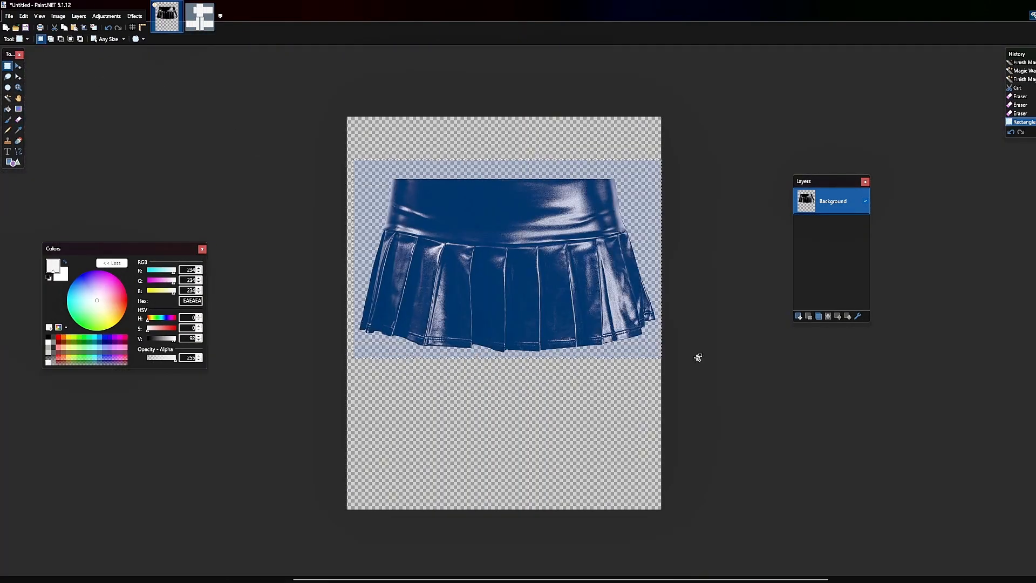
{"action": "key", "text": "ctrl+Tab"}
{"action": "left_click", "coordinate": [827, 227]}
{"action": "key", "text": "ctrl+v"}
{"action": "left_click", "coordinate": [497, 354]}
- Scale the pasted skirt down and position it over the template's front torso panel
{"action": "left_click_drag", "start_coordinate": [731, 492], "coordinate": [459, 495]}
{"action": "left_click_drag", "start_coordinate": [412, 450], "coordinate": [509, 268]}
{"action": "scroll", "coordinate": [506, 249], "scroll_direction": "up", "scroll_amount": 3}
{"action": "left_click_drag", "start_coordinate": [613, 198], "coordinate": [480, 283]}
{"action": "left_click_drag", "start_coordinate": [385, 368], "coordinate": [450, 340]}
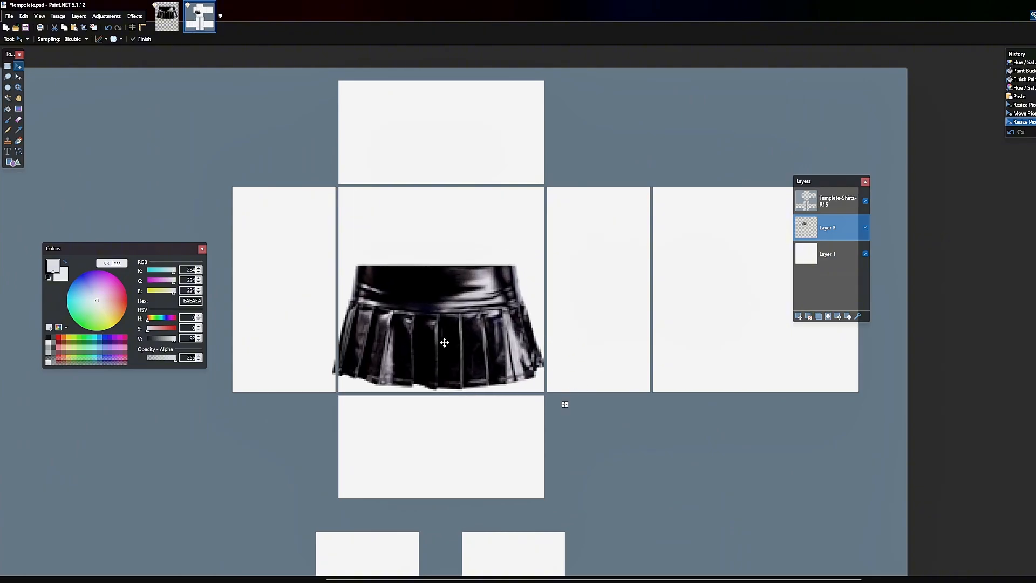
- Make the skirt wider and flatter and place its waistband along the lower edge of the front torso panel
{"action": "left_click_drag", "start_coordinate": [551, 395], "coordinate": [609, 427]}
{"action": "left_click_drag", "start_coordinate": [519, 354], "coordinate": [495, 344]}
{"action": "left_click_drag", "start_coordinate": [445, 415], "coordinate": [440, 364]}
{"action": "scroll", "coordinate": [512, 305], "scroll_direction": "down", "scroll_amount": 1}
{"action": "left_click_drag", "start_coordinate": [511, 302], "coordinate": [512, 360]}
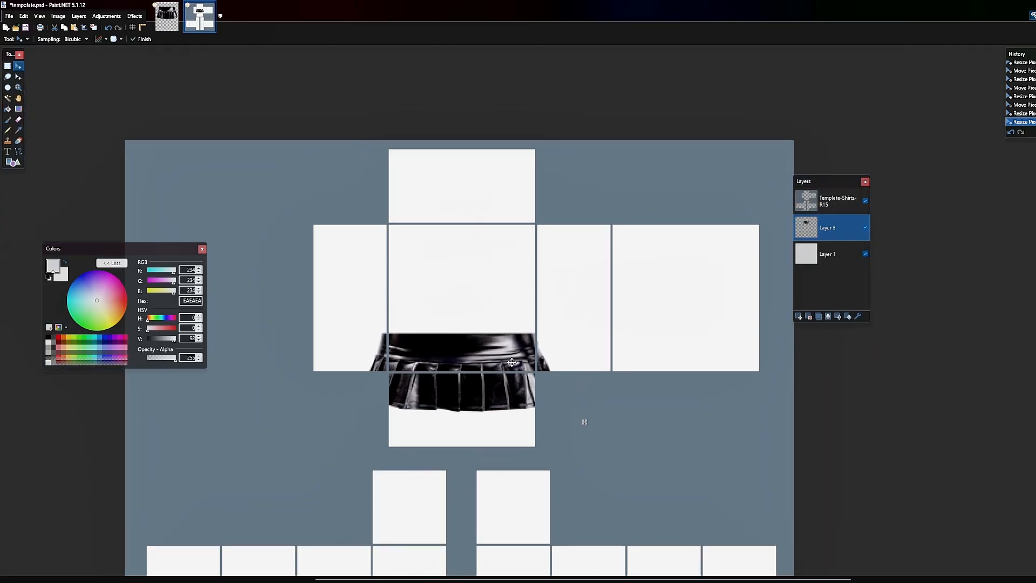
{"action": "left_click_drag", "start_coordinate": [462, 324], "coordinate": [464, 356]}
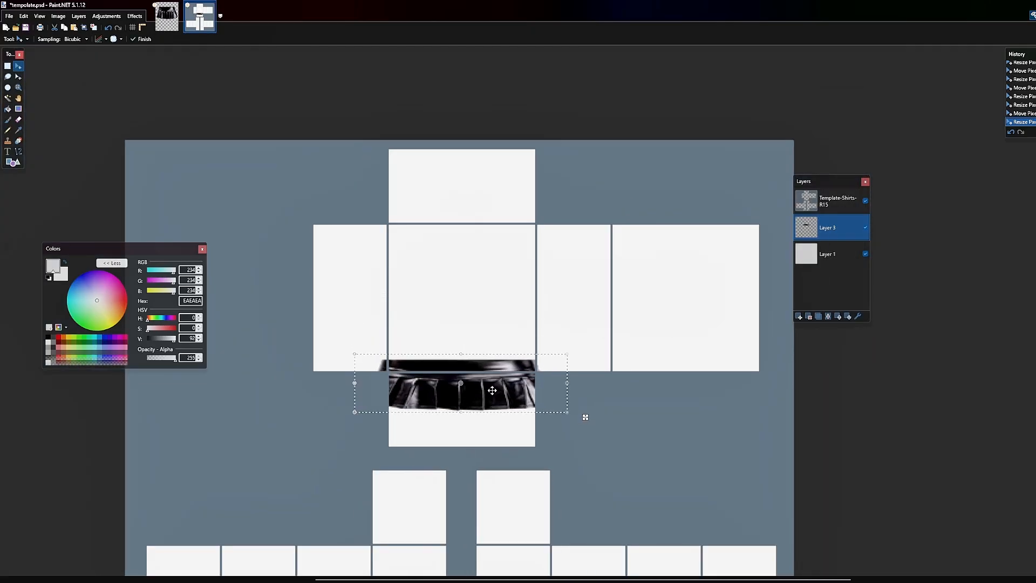
{"action": "left_click_drag", "start_coordinate": [493, 393], "coordinate": [494, 385]}
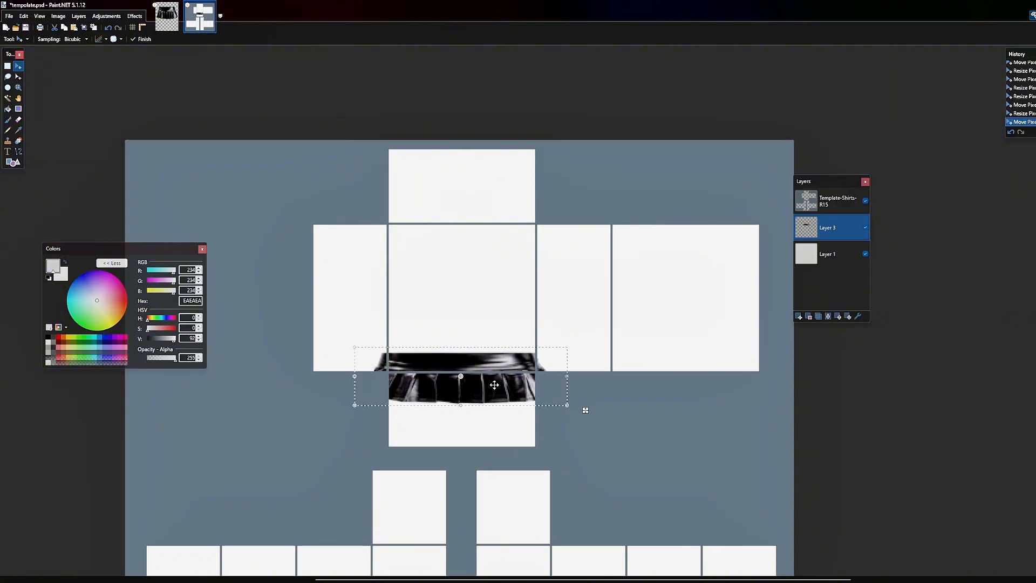
- Move the Template-Shirts-R15 layer below the skirt layer and clear the selection
{"action": "left_click_drag", "start_coordinate": [820, 200], "coordinate": [821, 228]}
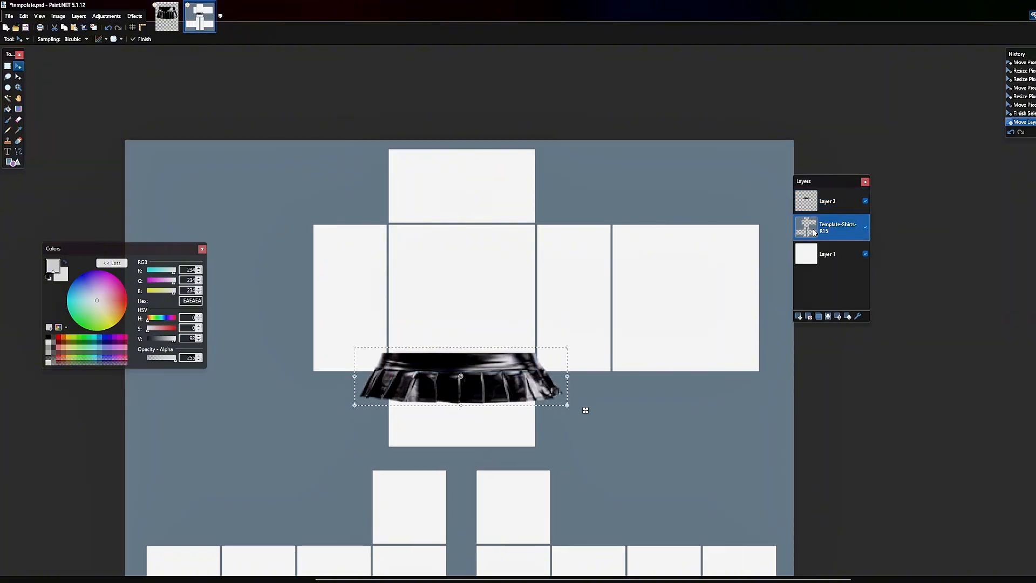
{"action": "scroll", "coordinate": [469, 431], "scroll_direction": "up", "scroll_amount": 3}
{"action": "left_click", "coordinate": [7, 65]}
{"action": "left_click", "coordinate": [578, 278]}
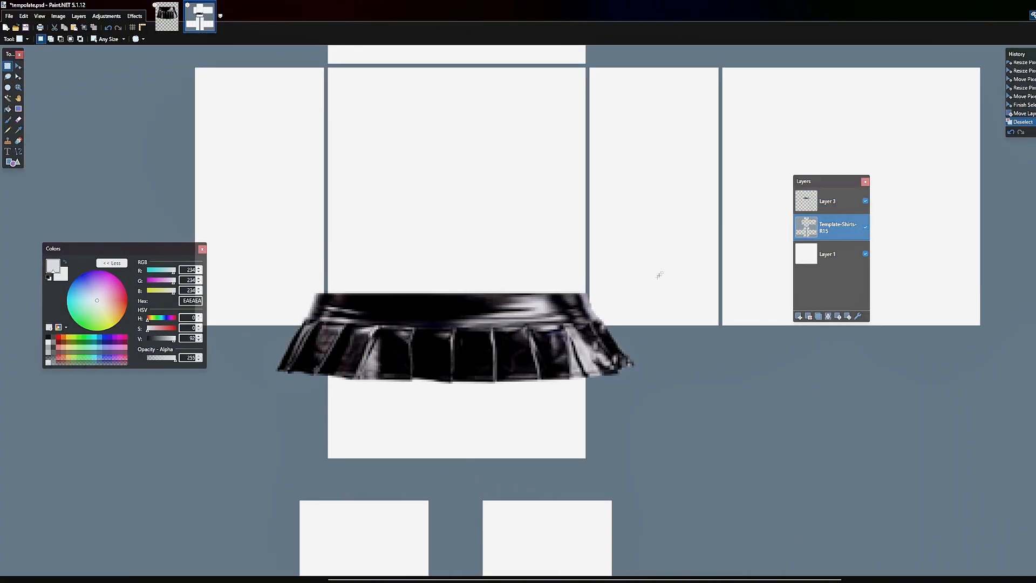
{"action": "left_click_drag", "start_coordinate": [669, 259], "coordinate": [587, 419]}
{"action": "left_click", "coordinate": [827, 201]}
{"action": "key", "text": "ctrl+x"}
{"action": "left_click_drag", "start_coordinate": [258, 264], "coordinate": [326, 448]}
{"action": "key", "text": "ctrl+x"}
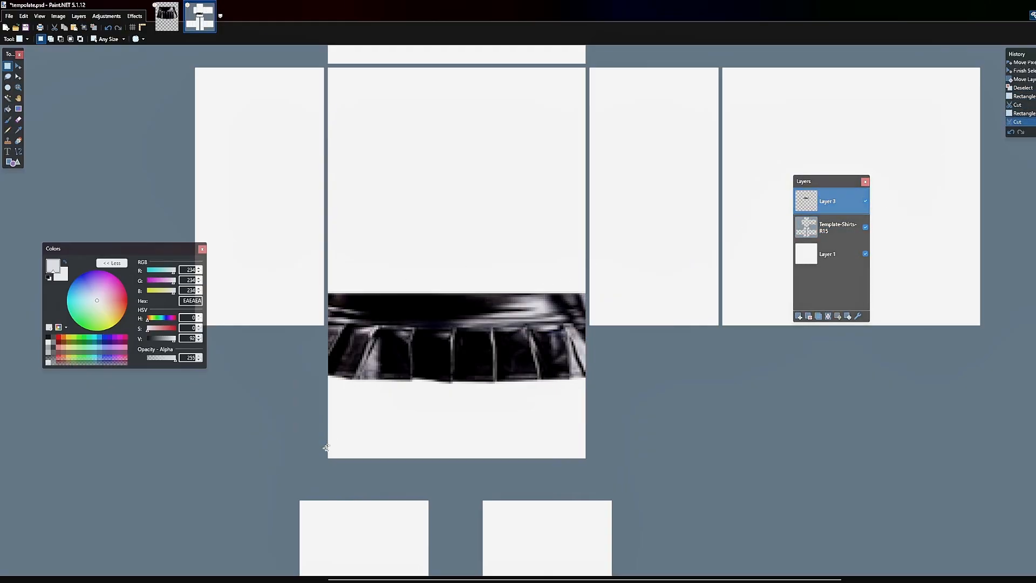
{"action": "key", "text": "ctrl+z"}
{"action": "key", "text": "ctrl+z"}
{"action": "key", "text": "ctrl+z"}
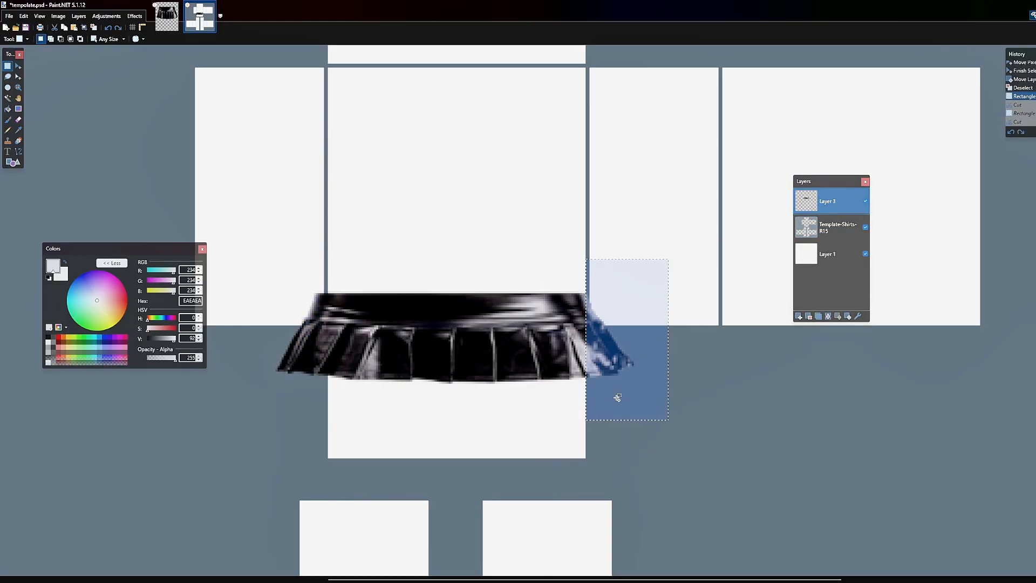
{"action": "left_click", "coordinate": [617, 396]}
- Cut the waistband above the torso panel's lower edge from Layer 3 and paste it in place on a new layer
{"action": "left_click_drag", "start_coordinate": [282, 265], "coordinate": [659, 325]}
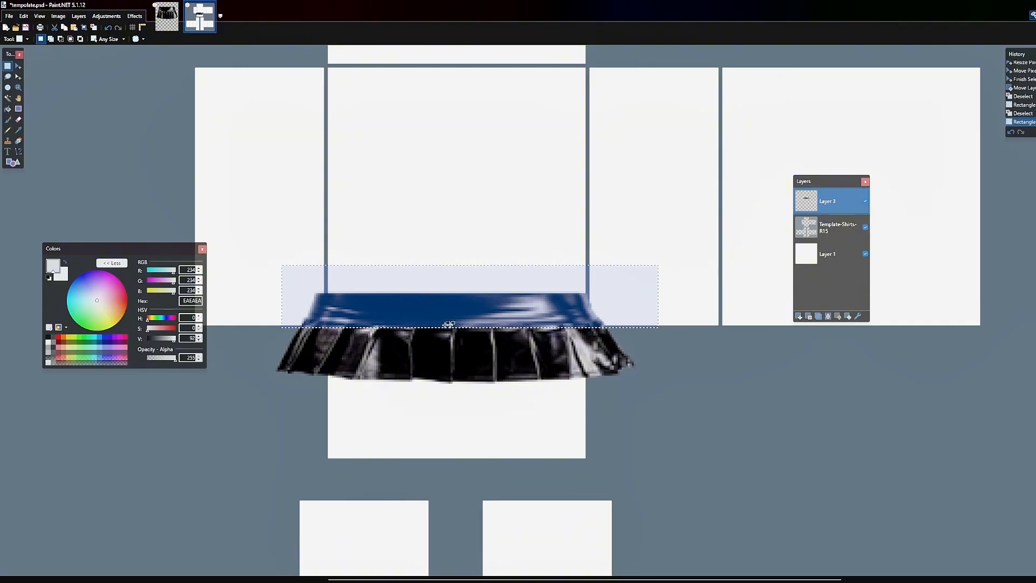
{"action": "left_click", "coordinate": [18, 77]}
{"action": "left_click_drag", "start_coordinate": [470, 325], "coordinate": [471, 323]}
{"action": "key", "text": "ctrl+x"}
{"action": "left_click", "coordinate": [798, 317]}
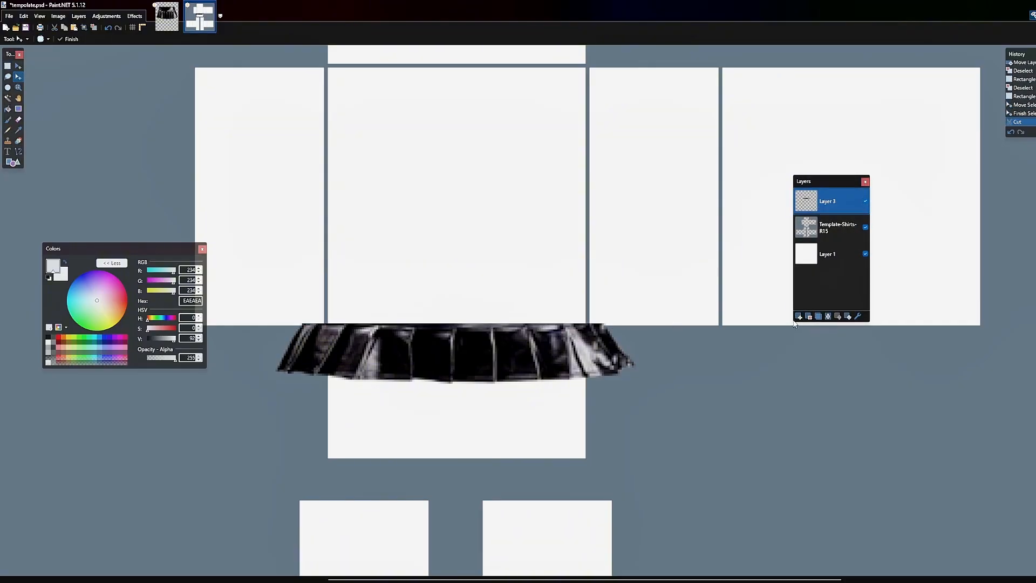
{"action": "key", "text": "ctrl+v"}
{"action": "key", "text": "ctrl+d"}
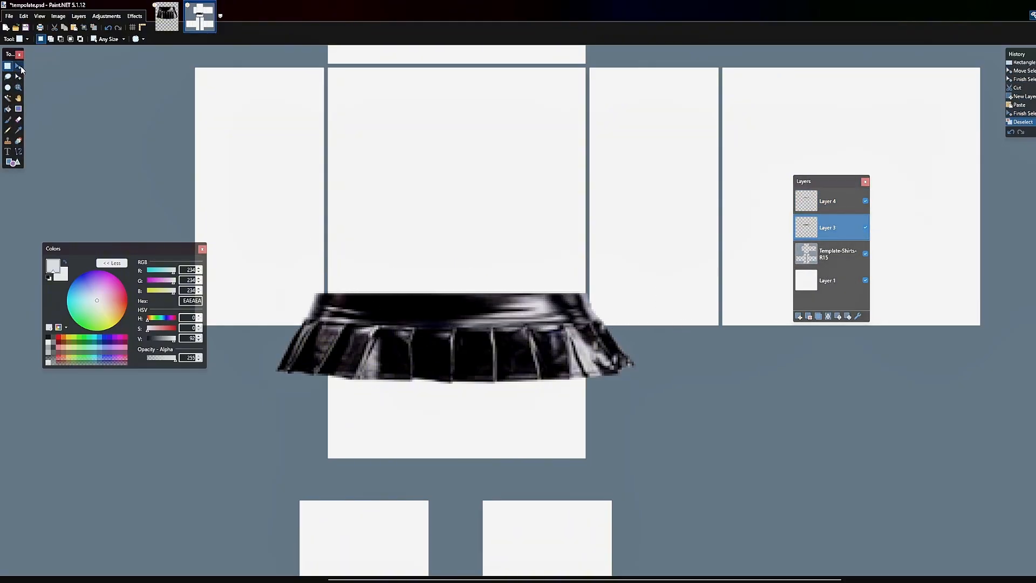
- Shift the pleats on Layer 3 slightly upward and hide that layer
{"action": "left_click", "coordinate": [19, 65]}
{"action": "key", "text": "ctrl+a"}
{"action": "left_click_drag", "start_coordinate": [467, 358], "coordinate": [468, 351]}
{"action": "key", "text": "s"}
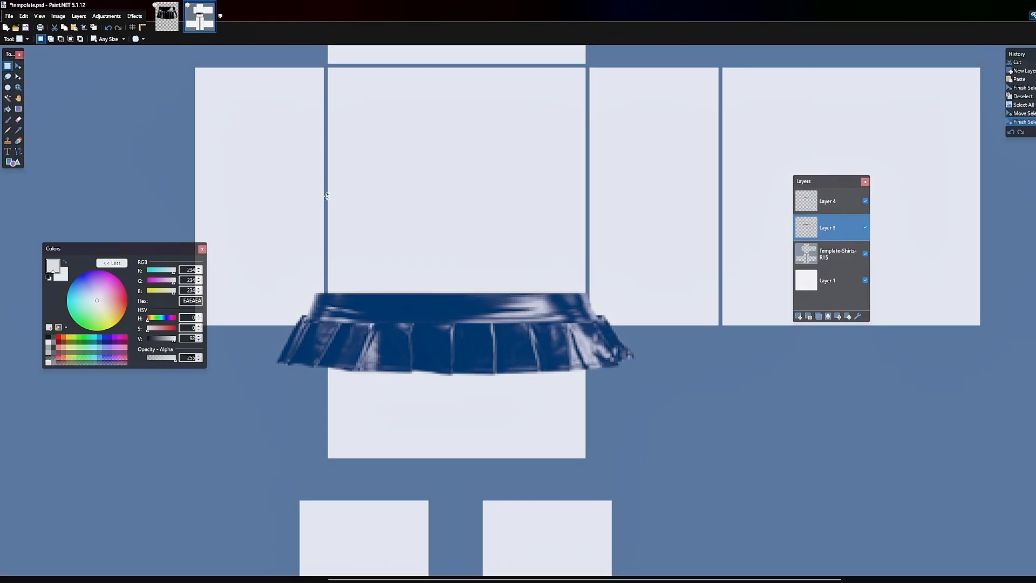
{"action": "key", "text": "ctrl+d"}
{"action": "left_click", "coordinate": [865, 229]}
- Trim the waistband on Layer 4 flush with the left and right edges of the front torso panel
{"action": "left_click", "coordinate": [826, 201]}
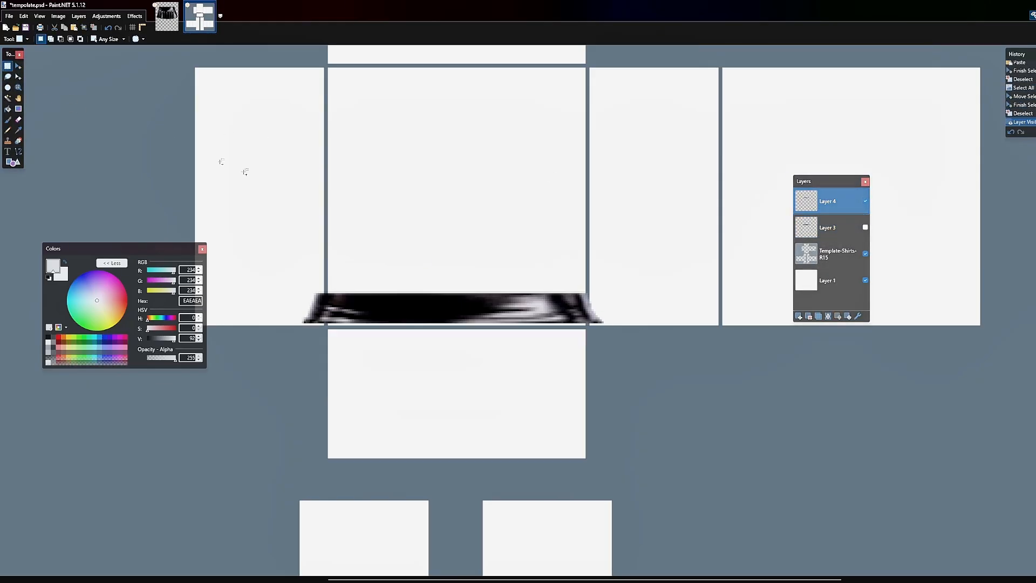
{"action": "scroll", "coordinate": [256, 252], "scroll_direction": "up", "scroll_amount": 1}
{"action": "left_click_drag", "start_coordinate": [256, 252], "coordinate": [314, 373]}
{"action": "key", "text": "ctrl+x"}
{"action": "left_click_drag", "start_coordinate": [651, 251], "coordinate": [718, 357]}
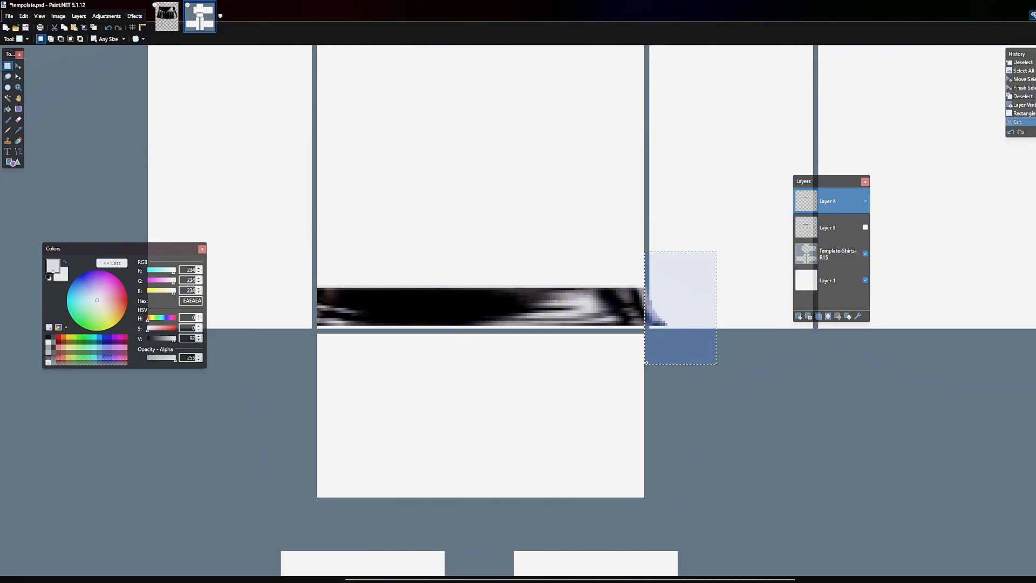
{"action": "key", "text": "ctrl+x"}
- Nudge the waistband down one pixel to the front panel's lower edge and trim its uneven top edge
{"action": "scroll", "coordinate": [386, 264], "scroll_direction": "down", "scroll_amount": 1}
{"action": "left_click_drag", "start_coordinate": [280, 239], "coordinate": [690, 363]}
{"action": "key", "text": "m"}
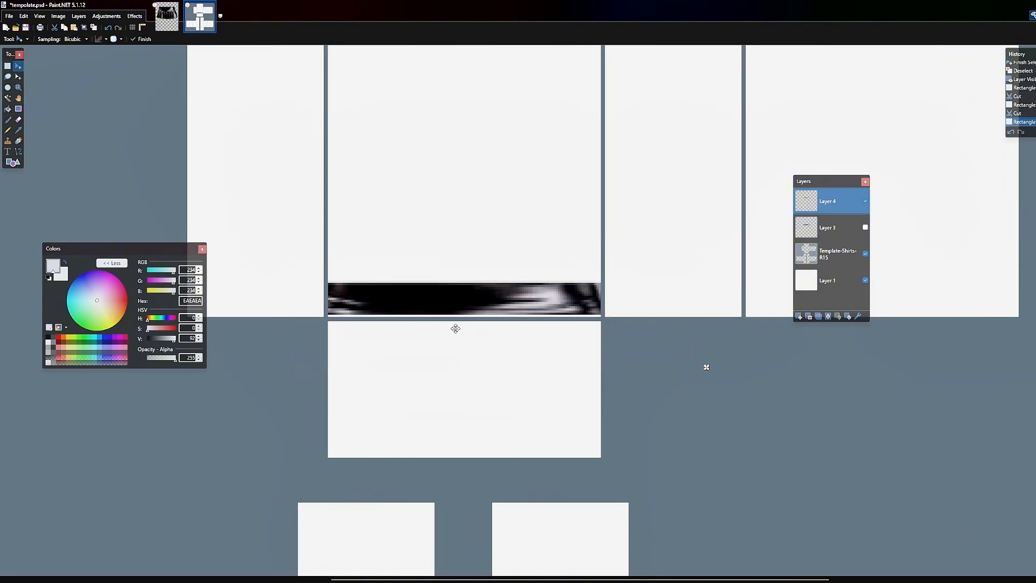
{"action": "key", "text": "Down"}
{"action": "key", "text": "s"}
{"action": "key", "text": "ctrl+d"}
{"action": "left_click_drag", "start_coordinate": [314, 263], "coordinate": [629, 286]}
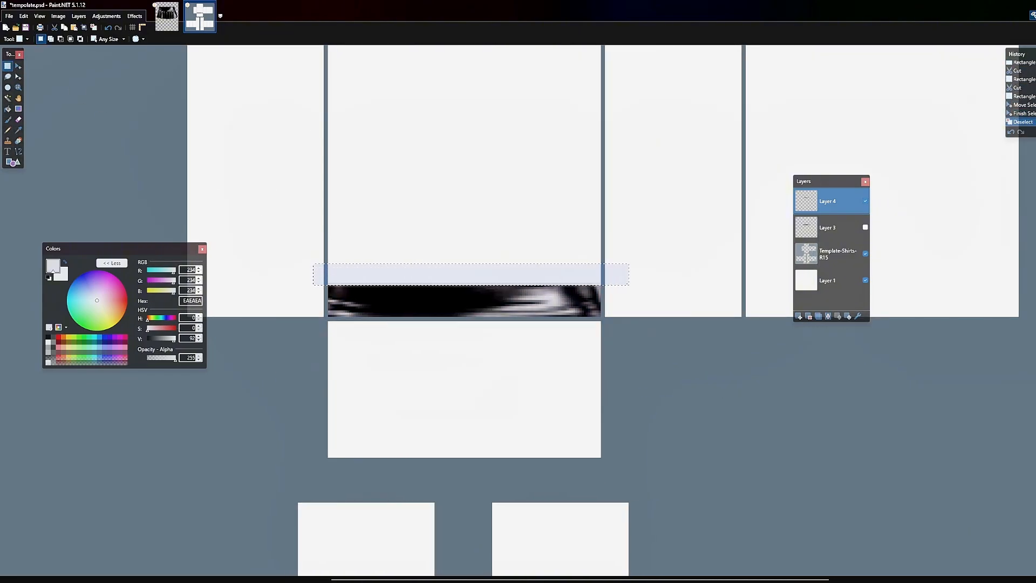
{"action": "key", "text": "ctrl+x"}
- Copy the front waistband and fit a horizontally mirrored duplicate along the bottom of the back torso panel
{"action": "left_click_drag", "start_coordinate": [327, 281], "coordinate": [602, 319]}
{"action": "scroll", "coordinate": [338, 295], "scroll_direction": "down", "scroll_amount": 1}
{"action": "key", "text": "ctrl+c"}
{"action": "key", "text": "ctrl+v"}
{"action": "left_click_drag", "start_coordinate": [250, 298], "coordinate": [789, 298]}
{"action": "scroll", "coordinate": [337, 279], "scroll_direction": "down", "scroll_amount": 1}
{"action": "left_click_drag", "start_coordinate": [453, 296], "coordinate": [555, 304]}
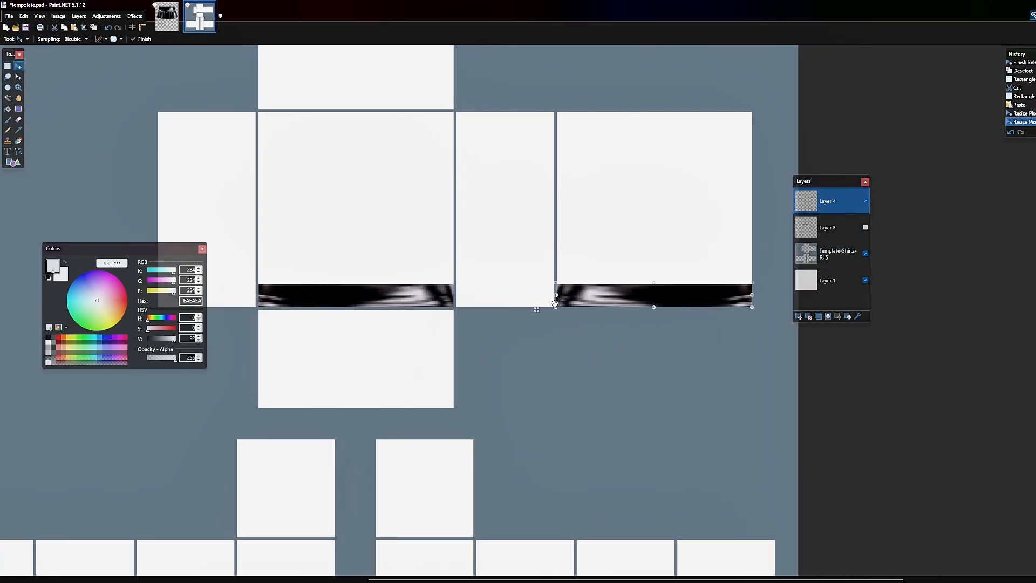
- Copy the left half of the back waistband and fit it, mirrored, onto the side panel between front and back
{"action": "left_click", "coordinate": [18, 76]}
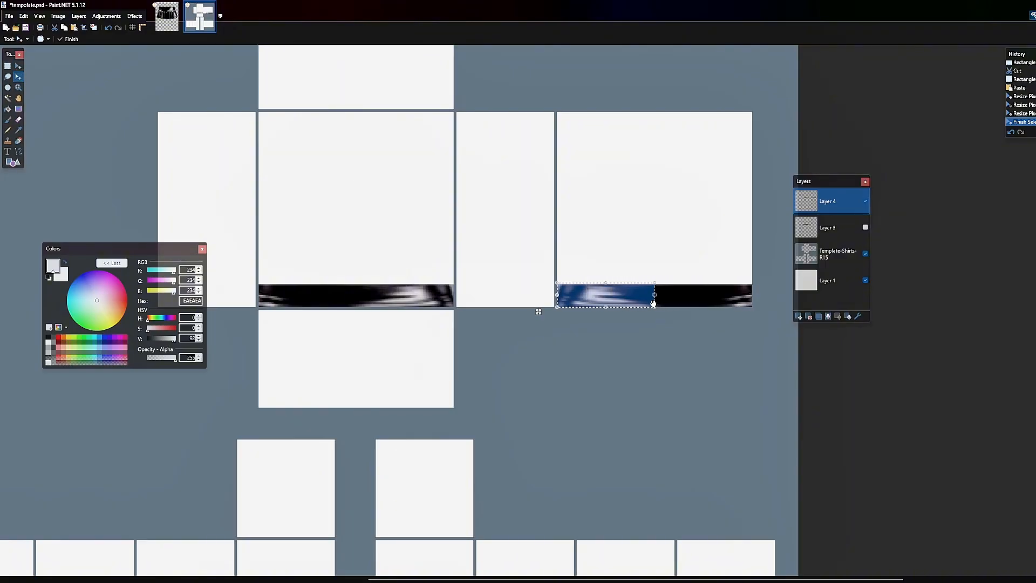
{"action": "key", "text": "ctrl+c"}
{"action": "key", "text": "ctrl+v"}
{"action": "left_click_drag", "start_coordinate": [654, 298], "coordinate": [457, 297]}
{"action": "left_click_drag", "start_coordinate": [551, 301], "coordinate": [554, 301]}
{"action": "scroll", "coordinate": [468, 289], "scroll_direction": "up", "scroll_amount": 2}
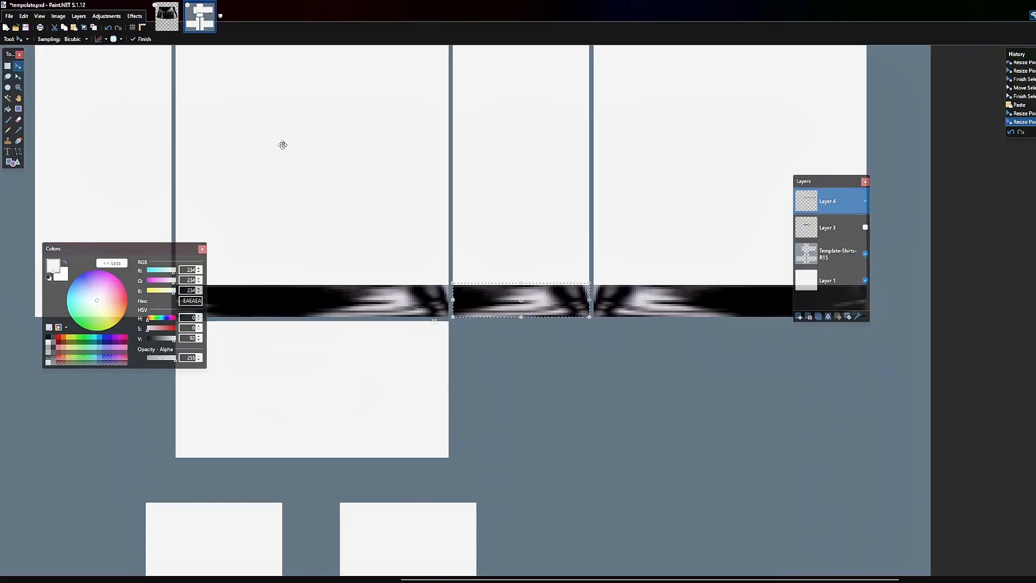
- Copy the right part of the side panel's waistband and place the piece at the panel's front edge on a new layer
{"action": "left_click", "coordinate": [7, 66]}
{"action": "left_click", "coordinate": [324, 222]}
{"action": "scroll", "coordinate": [324, 221], "scroll_direction": "down", "scroll_amount": 2}
{"action": "scroll", "coordinate": [577, 272], "scroll_direction": "up", "scroll_amount": 3}
{"action": "left_click_drag", "start_coordinate": [508, 257], "coordinate": [438, 317]}
{"action": "key", "text": "ctrl+c"}
{"action": "left_click", "coordinate": [799, 317]}
{"action": "key", "text": "ctrl+v"}
{"action": "key", "text": "ctrl+d"}
- Soften the added piece's inner edge with the Eraser at 0% hardness and merge it down into Layer 4
{"action": "key", "text": "e"}
{"action": "mouse_move", "coordinate": [411, 266]}
{"action": "left_mouse_down"}
{"action": "mouse_move", "coordinate": [410, 328]}
{"action": "mouse_move", "coordinate": [387, 279]}
{"action": "left_mouse_up"}
{"action": "key", "text": "ctrl+z"}
{"action": "scroll", "coordinate": [419, 282], "scroll_direction": "down", "scroll_amount": 4}
{"action": "scroll", "coordinate": [400, 257], "scroll_direction": "up", "scroll_amount": 4}
{"action": "left_click", "coordinate": [828, 317]}
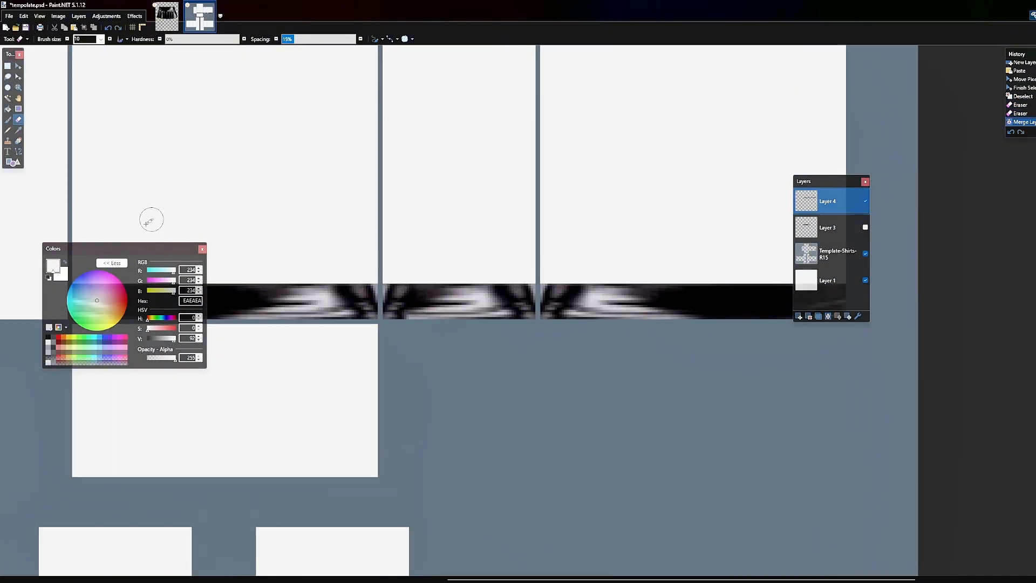
- Pick the near-black 070508 from the waistband, lower its opacity to 62, and paint over the side panel's highlights
{"action": "key", "text": "k"}
{"action": "left_click", "coordinate": [232, 305]}
{"action": "key", "text": "b"}
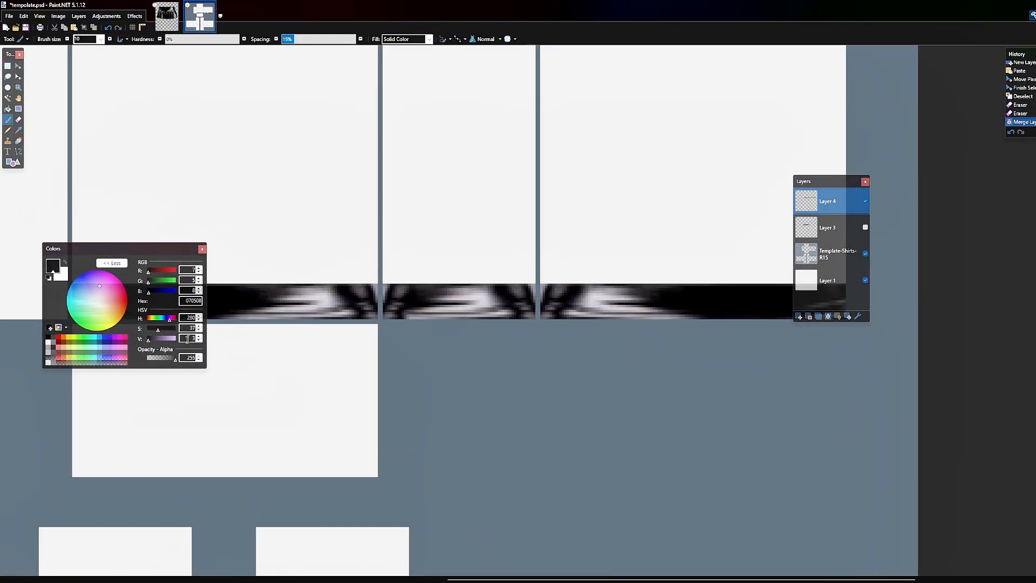
{"action": "left_click", "coordinate": [155, 359]}
{"action": "scroll", "coordinate": [521, 343], "scroll_direction": "up", "scroll_amount": 3}
{"action": "mouse_move", "coordinate": [376, 264]}
{"action": "left_mouse_down"}
{"action": "mouse_move", "coordinate": [491, 272]}
{"action": "mouse_move", "coordinate": [353, 281]}
{"action": "mouse_move", "coordinate": [475, 272]}
{"action": "mouse_move", "coordinate": [403, 257]}
{"action": "mouse_move", "coordinate": [500, 258]}
{"action": "mouse_move", "coordinate": [362, 274]}
{"action": "left_mouse_up"}
{"action": "left_click_drag", "start_coordinate": [361, 274], "coordinate": [532, 287]}
{"action": "mouse_move", "coordinate": [502, 281]}
{"action": "left_mouse_down"}
{"action": "mouse_move", "coordinate": [426, 259]}
{"action": "mouse_move", "coordinate": [341, 254]}
{"action": "left_mouse_up"}
{"action": "left_click_drag", "start_coordinate": [341, 254], "coordinate": [475, 262]}
- Paint over the bright highlights at the right end of the front waistband with the same translucent dark colour
{"action": "scroll", "coordinate": [418, 270], "scroll_direction": "down", "scroll_amount": 3}
{"action": "mouse_move", "coordinate": [328, 271]}
{"action": "left_mouse_down"}
{"action": "mouse_move", "coordinate": [475, 294]}
{"action": "mouse_move", "coordinate": [384, 289]}
{"action": "mouse_move", "coordinate": [336, 315]}
{"action": "mouse_move", "coordinate": [435, 322]}
{"action": "left_mouse_up"}
{"action": "scroll", "coordinate": [423, 294], "scroll_direction": "up", "scroll_amount": 3}
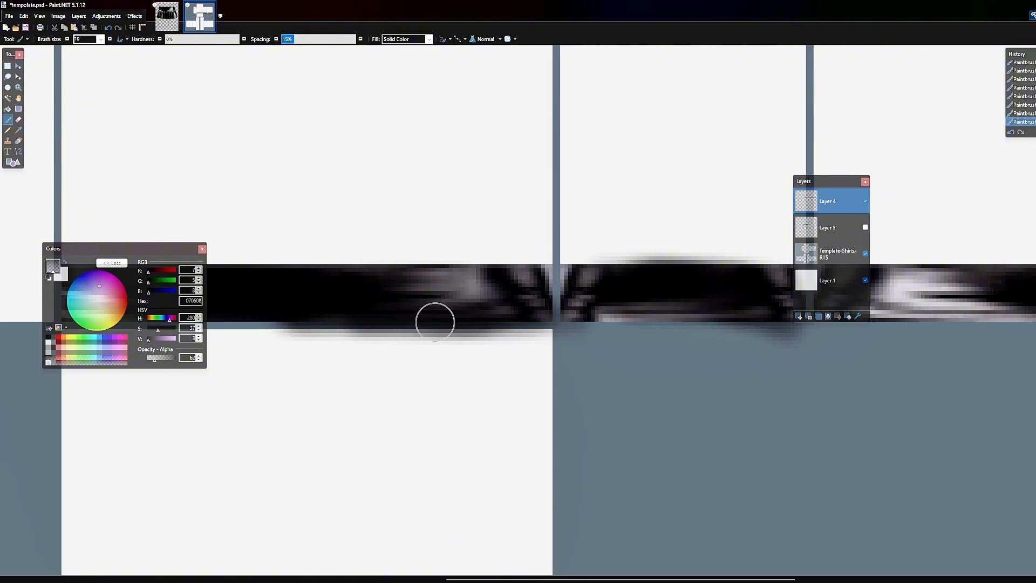
- Raise the brush colour's opacity to 151 and darken the lower highlights at both ends of the back waistband
{"action": "scroll", "coordinate": [367, 287], "scroll_direction": "down", "scroll_amount": 4}
{"action": "left_click", "coordinate": [164, 358]}
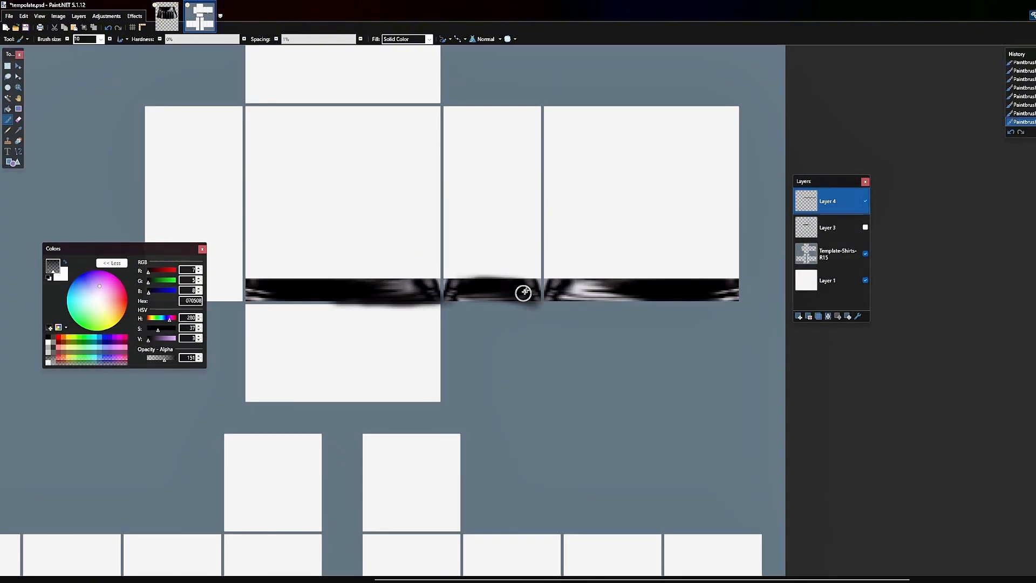
{"action": "scroll", "coordinate": [609, 301], "scroll_direction": "up", "scroll_amount": 2}
{"action": "left_click_drag", "start_coordinate": [669, 307], "coordinate": [537, 297]}
{"action": "scroll", "coordinate": [517, 306], "scroll_direction": "down", "scroll_amount": 1}
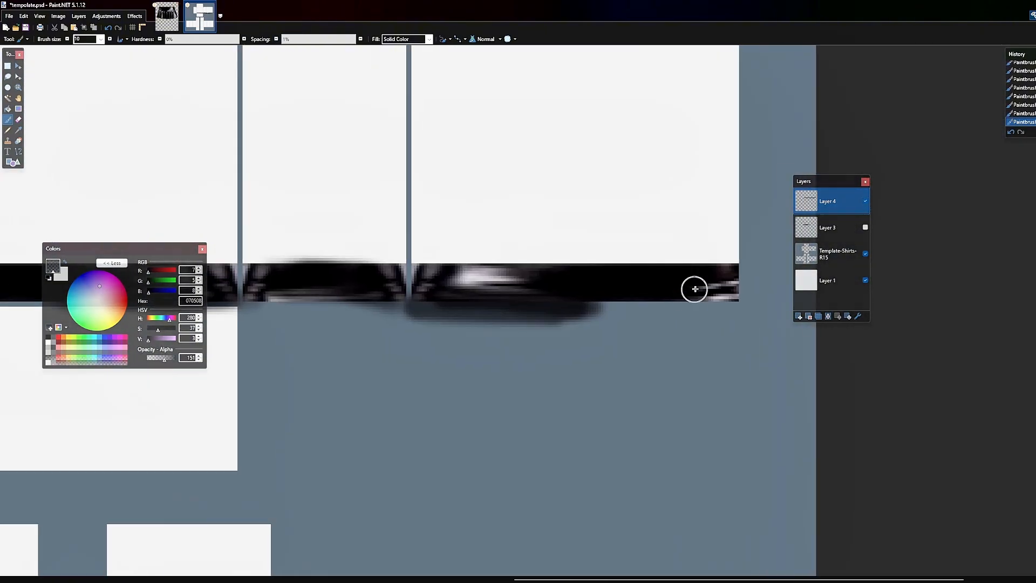
{"action": "mouse_move", "coordinate": [694, 287]}
{"action": "left_mouse_down"}
{"action": "mouse_move", "coordinate": [685, 307]}
{"action": "mouse_move", "coordinate": [753, 303]}
{"action": "mouse_move", "coordinate": [650, 308]}
{"action": "left_mouse_up"}
- Lower the brush colour's opacity to 55 and tone down the remaining highlights on the back and front waistbands
{"action": "scroll", "coordinate": [650, 308], "scroll_direction": "down", "scroll_amount": 3}
{"action": "scroll", "coordinate": [655, 294], "scroll_direction": "up", "scroll_amount": 3}
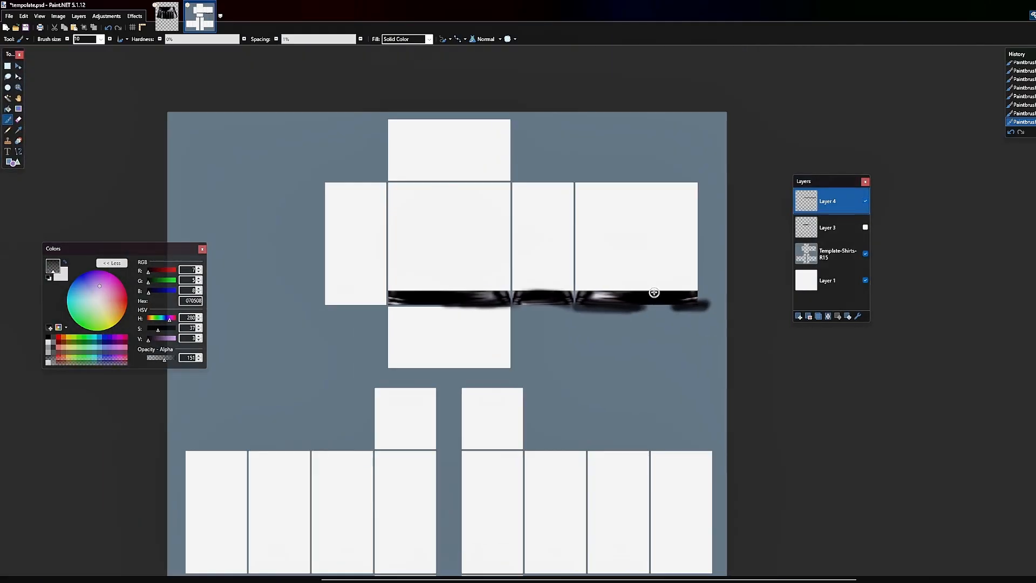
{"action": "left_click_drag", "start_coordinate": [164, 358], "coordinate": [153, 358]}
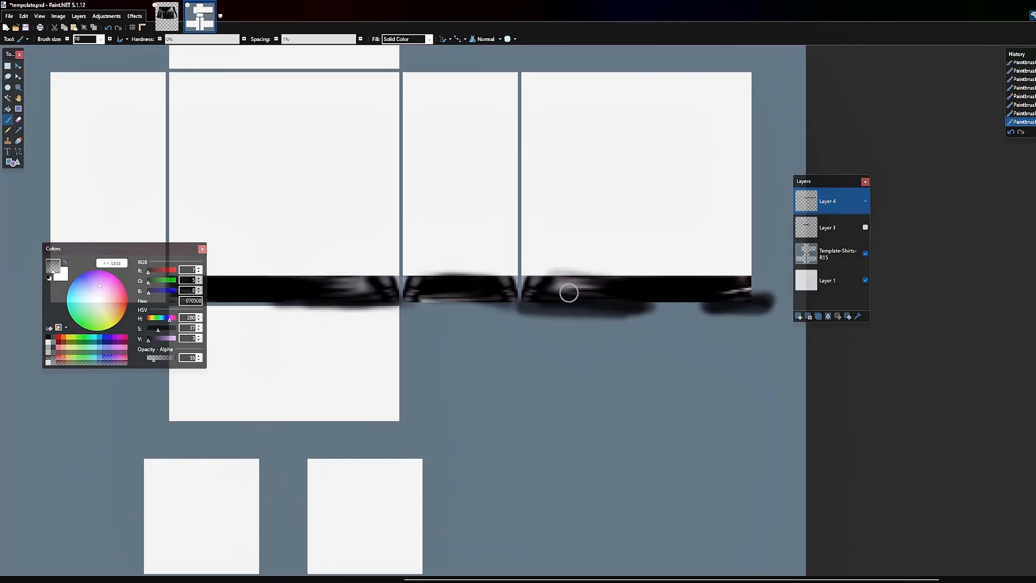
{"action": "scroll", "coordinate": [569, 293], "scroll_direction": "down", "scroll_amount": 1}
- Cut away the stray brush paint above and below the waistband strip
{"action": "key", "text": "s"}
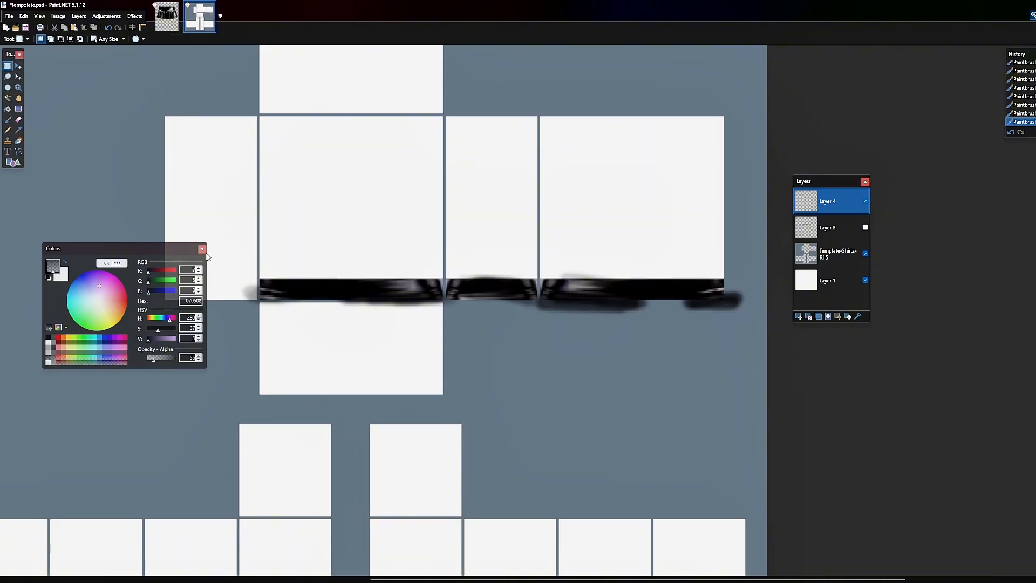
{"action": "key", "text": "ctrl+x"}
{"action": "mouse_move", "coordinate": [236, 243]}
{"action": "left_mouse_down"}
{"action": "mouse_move", "coordinate": [727, 278]}
{"action": "mouse_move", "coordinate": [227, 381]}
{"action": "left_mouse_up"}
{"action": "key", "text": "ctrl+x"}
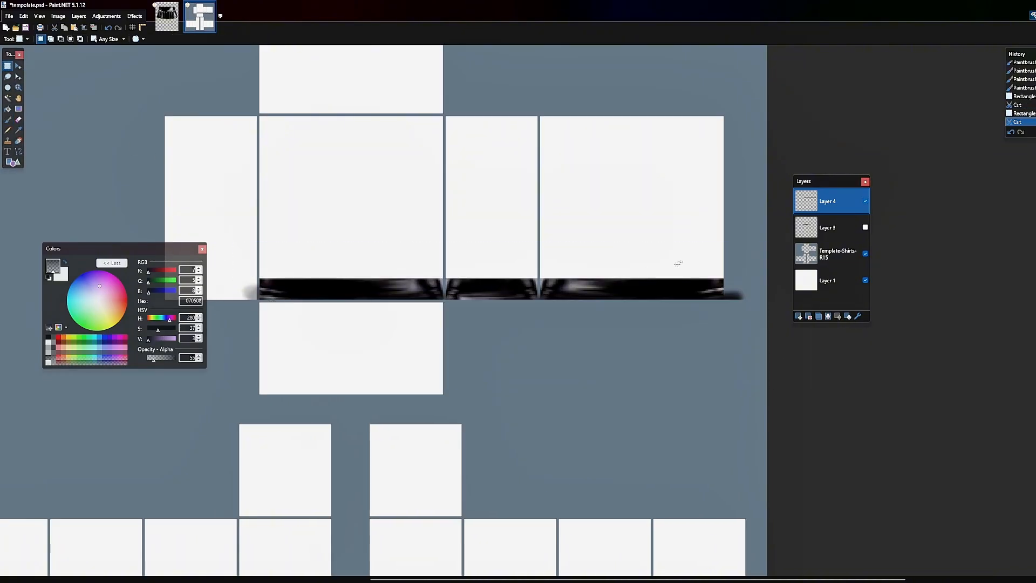
- Cut away the stray brush paint beyond the outer end of the front waistband piece
{"action": "scroll", "coordinate": [327, 272], "scroll_direction": "up", "scroll_amount": 2}
{"action": "left_click_drag", "start_coordinate": [315, 227], "coordinate": [446, 382]}
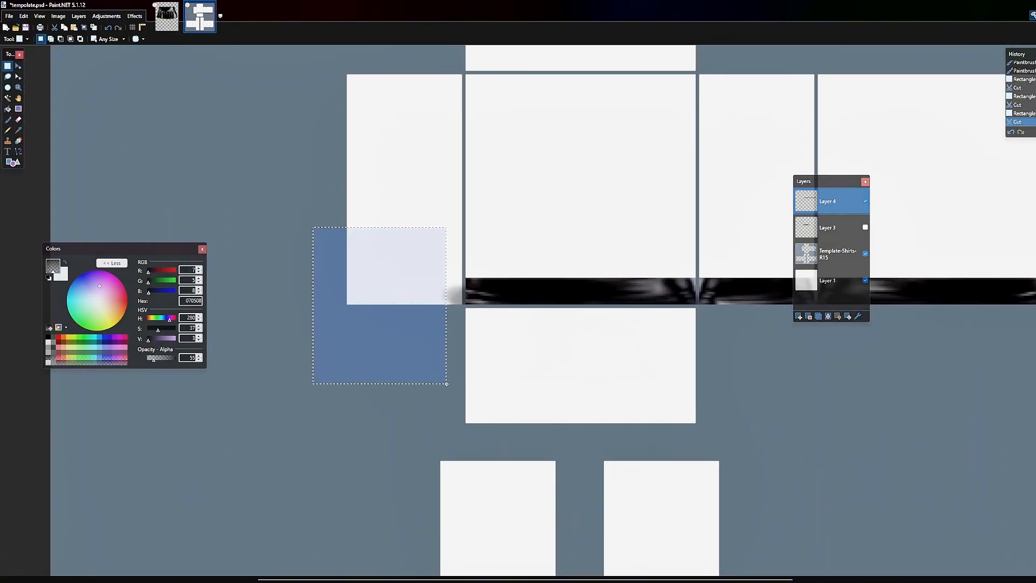
{"action": "key", "text": "ctrl+x"}
- Copy the side waistband piece and fit the pasted copy along the bottom of the torso's empty left side panel
{"action": "scroll", "coordinate": [378, 296], "scroll_direction": "down", "scroll_amount": 5}
{"action": "scroll", "coordinate": [550, 294], "scroll_direction": "up", "scroll_amount": 5}
{"action": "mouse_move", "coordinate": [441, 262]}
{"action": "left_mouse_down"}
{"action": "mouse_move", "coordinate": [556, 350]}
{"action": "mouse_move", "coordinate": [294, 306]}
{"action": "left_mouse_up"}
{"action": "scroll", "coordinate": [560, 338], "scroll_direction": "down", "scroll_amount": 3}
{"action": "key", "text": "ctrl+c"}
{"action": "key", "text": "ctrl+v"}
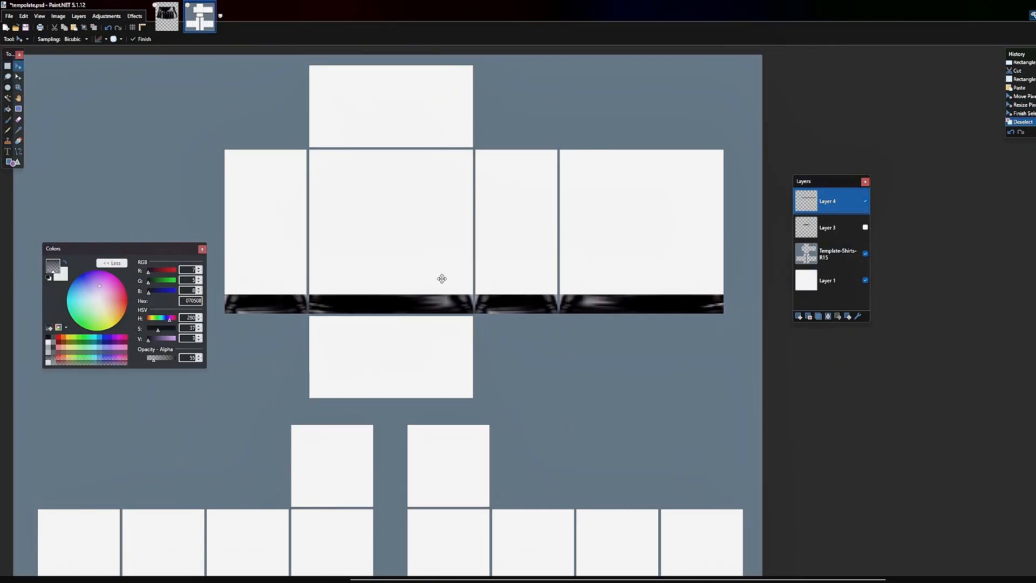
- Darken the highlights at the seam between the left side and front waistband with the translucent brush, confined to a rectangular selection
{"action": "scroll", "coordinate": [287, 300], "scroll_direction": "up", "scroll_amount": 6}
{"action": "key", "text": "b"}
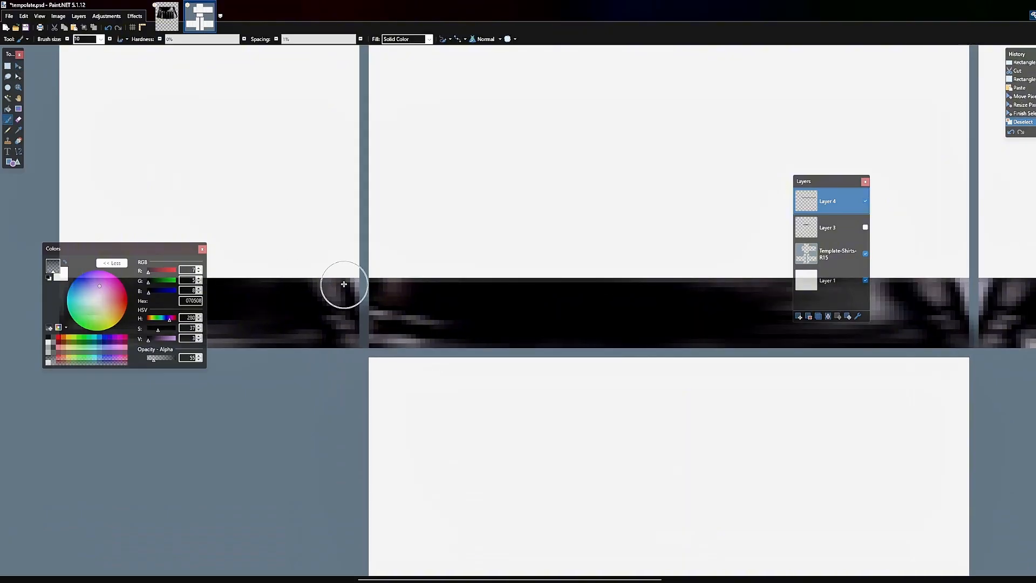
{"action": "left_click_drag", "start_coordinate": [354, 285], "coordinate": [359, 300]}
{"action": "key", "text": "ctrl+z"}
{"action": "left_click", "coordinate": [7, 66]}
{"action": "left_click_drag", "start_coordinate": [434, 279], "coordinate": [299, 348]}
{"action": "key", "text": "b"}
{"action": "left_click", "coordinate": [363, 297]}
{"action": "left_click", "coordinate": [360, 293]}
{"action": "left_click", "coordinate": [359, 291]}
{"action": "left_click", "coordinate": [372, 291]}
{"action": "left_click", "coordinate": [382, 288]}
{"action": "left_click", "coordinate": [391, 287]}
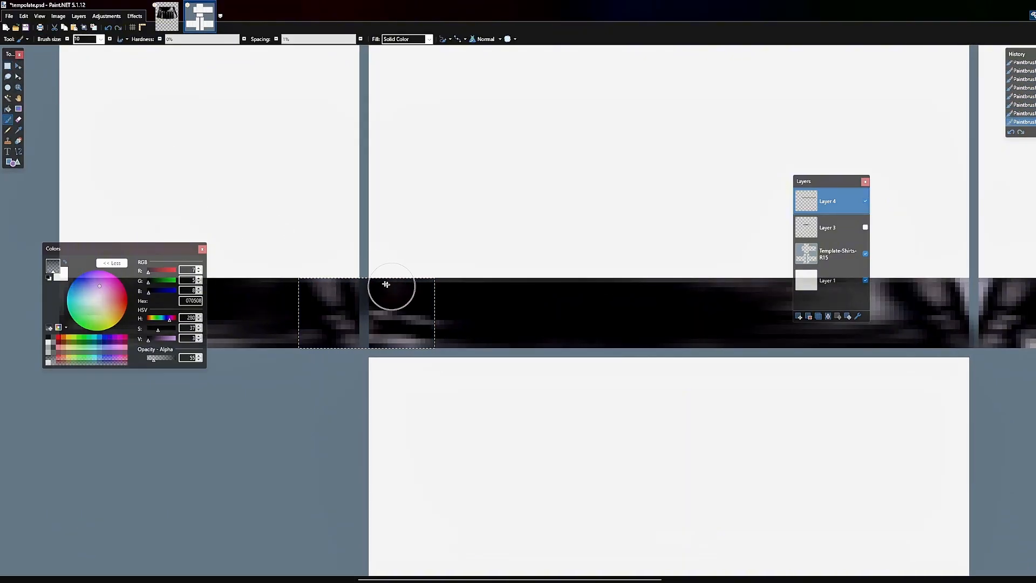
{"action": "key", "text": "ctrl+d"}
{"action": "scroll", "coordinate": [389, 298], "scroll_direction": "down", "scroll_amount": 5}
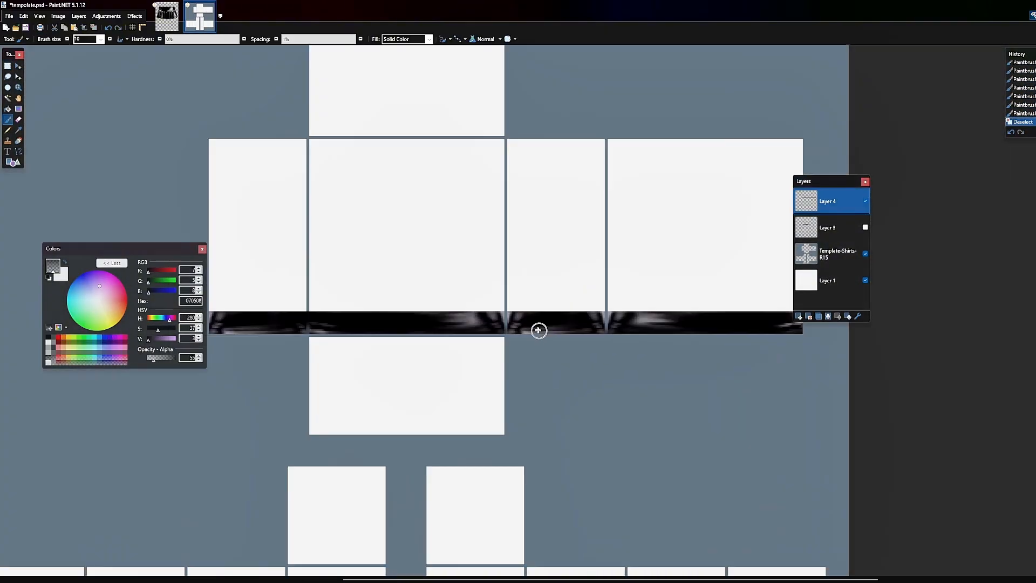
- Sample a dark waistband colour and paint over the bright highlight at the seam between the front and the right side panel
{"action": "scroll", "coordinate": [536, 328], "scroll_direction": "up", "scroll_amount": 8}
{"action": "key", "text": "k"}
{"action": "left_click", "coordinate": [326, 301]}
{"action": "key", "text": "b"}
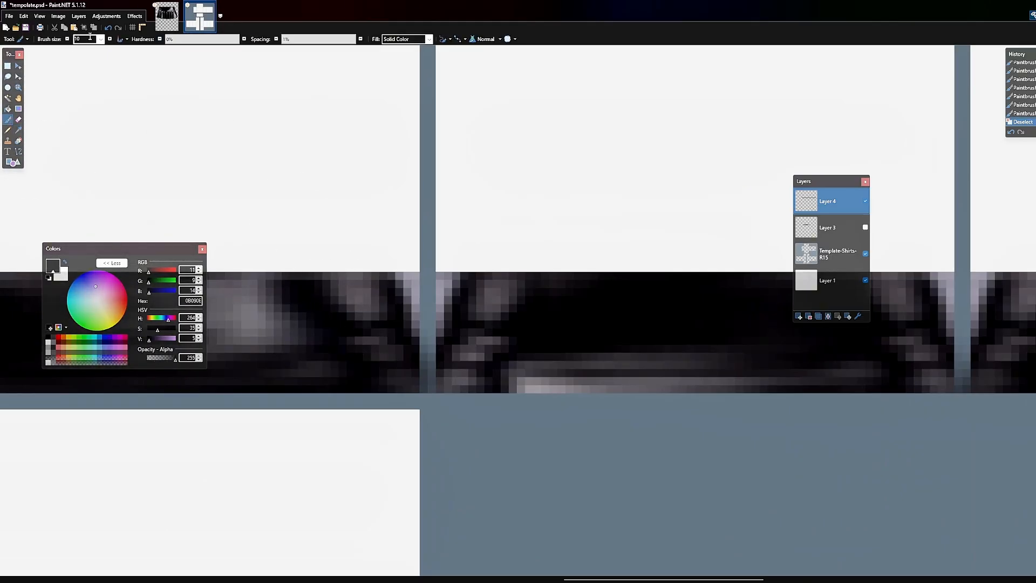
{"action": "scroll", "coordinate": [96, 39], "scroll_direction": "up", "scroll_amount": 4}
{"action": "mouse_move", "coordinate": [430, 326]}
{"action": "left_mouse_down"}
{"action": "mouse_move", "coordinate": [459, 294]}
{"action": "mouse_move", "coordinate": [434, 330]}
{"action": "left_mouse_up"}
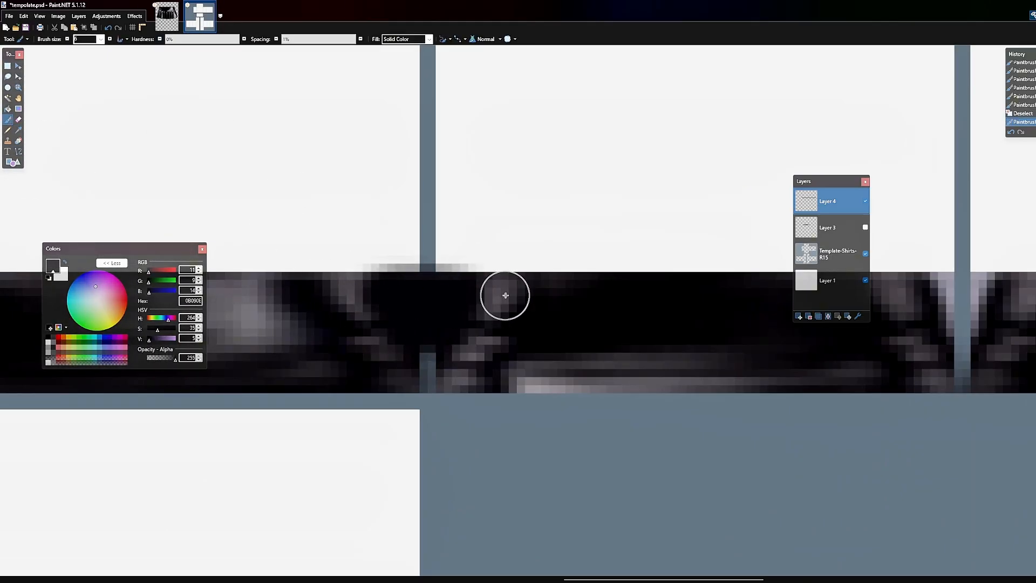
- Lower the brush colour's opacity to 101 and soften the remaining highlights on both sides of that seam
{"action": "left_click_drag", "start_coordinate": [175, 359], "coordinate": [163, 358]}
{"action": "left_click_drag", "start_coordinate": [497, 294], "coordinate": [474, 299]}
{"action": "left_click_drag", "start_coordinate": [163, 358], "coordinate": [158, 359]}
{"action": "left_click_drag", "start_coordinate": [503, 292], "coordinate": [489, 297]}
{"action": "left_click_drag", "start_coordinate": [367, 296], "coordinate": [348, 291]}
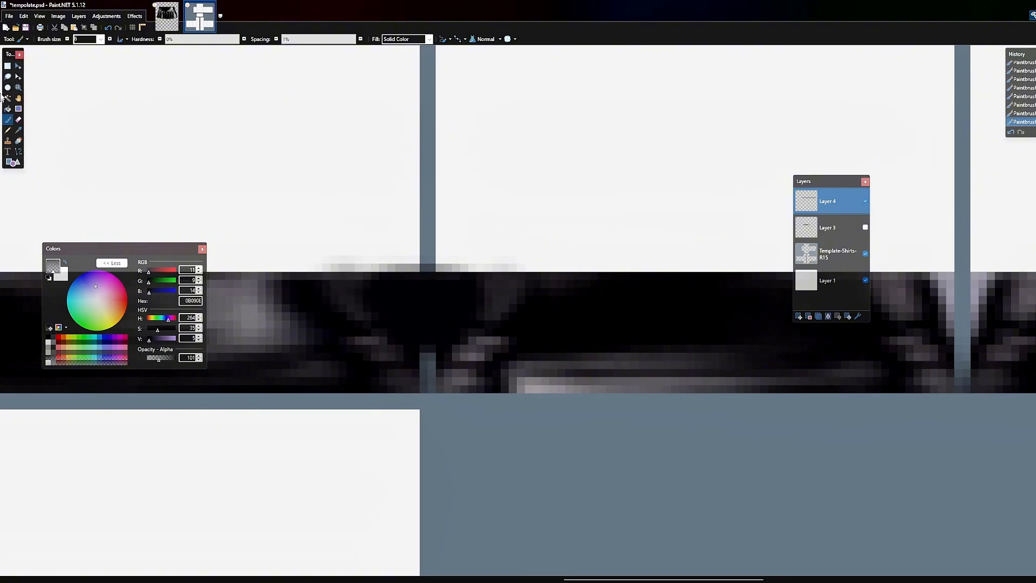
- Cut away the brush paint that spilled above the waistband at the darkened seam
{"action": "left_click", "coordinate": [8, 65]}
{"action": "left_click_drag", "start_coordinate": [241, 215], "coordinate": [582, 271]}
{"action": "key", "text": "ctrl+x"}
{"action": "scroll", "coordinate": [486, 330], "scroll_direction": "down", "scroll_amount": 8}
- Show Layer 3 and copy a rectangular section around the left end of the pleats
{"action": "left_click", "coordinate": [865, 227]}
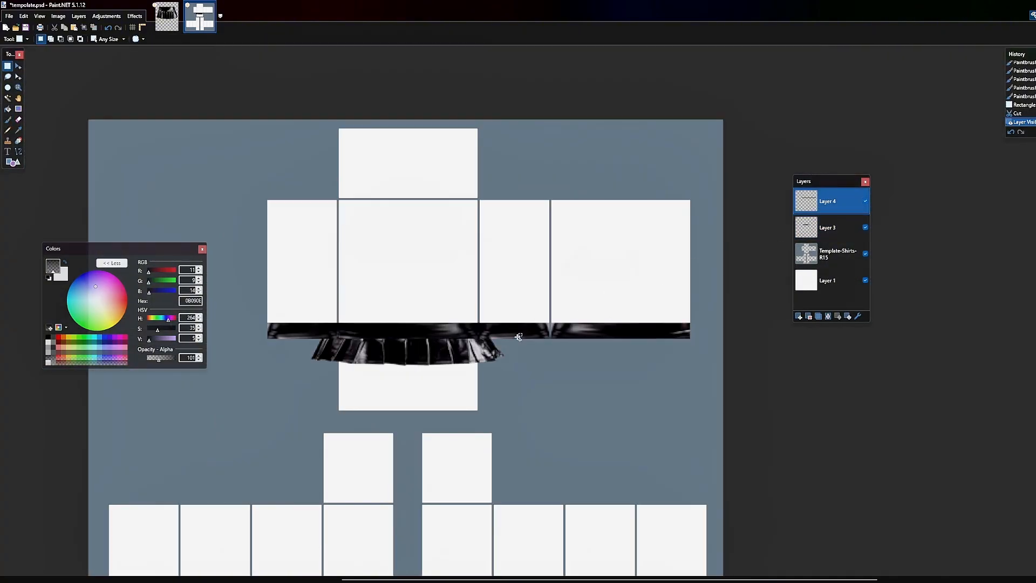
{"action": "scroll", "coordinate": [367, 396], "scroll_direction": "up", "scroll_amount": 3}
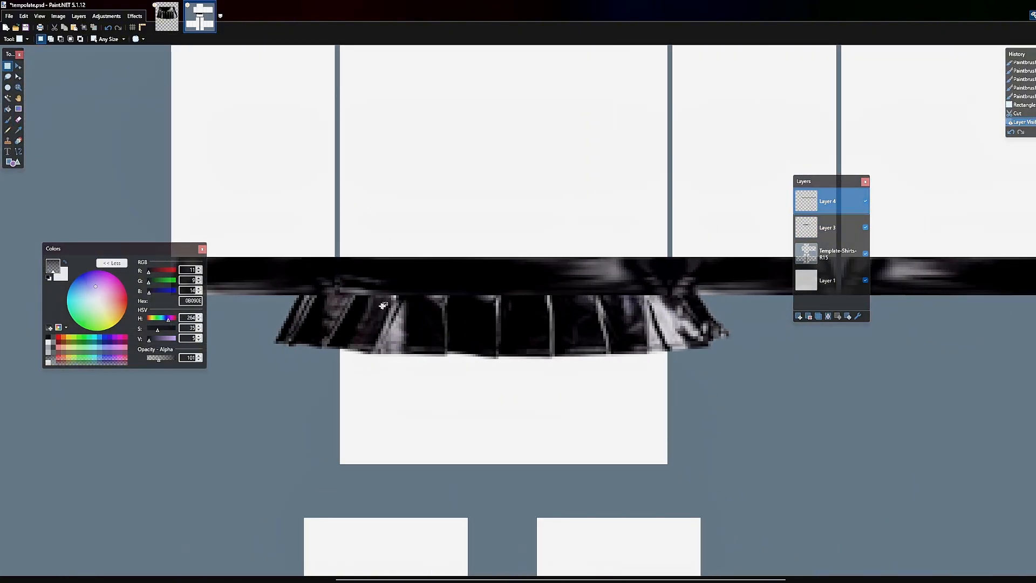
{"action": "left_click_drag", "start_coordinate": [340, 246], "coordinate": [393, 403]}
{"action": "left_click", "coordinate": [284, 242]}
{"action": "mouse_move", "coordinate": [284, 241]}
{"action": "left_mouse_down"}
{"action": "mouse_move", "coordinate": [382, 411]}
{"action": "mouse_move", "coordinate": [401, 410]}
{"action": "left_mouse_up"}
{"action": "key", "text": "ctrl+c"}
{"action": "key", "text": "ctrl+v"}
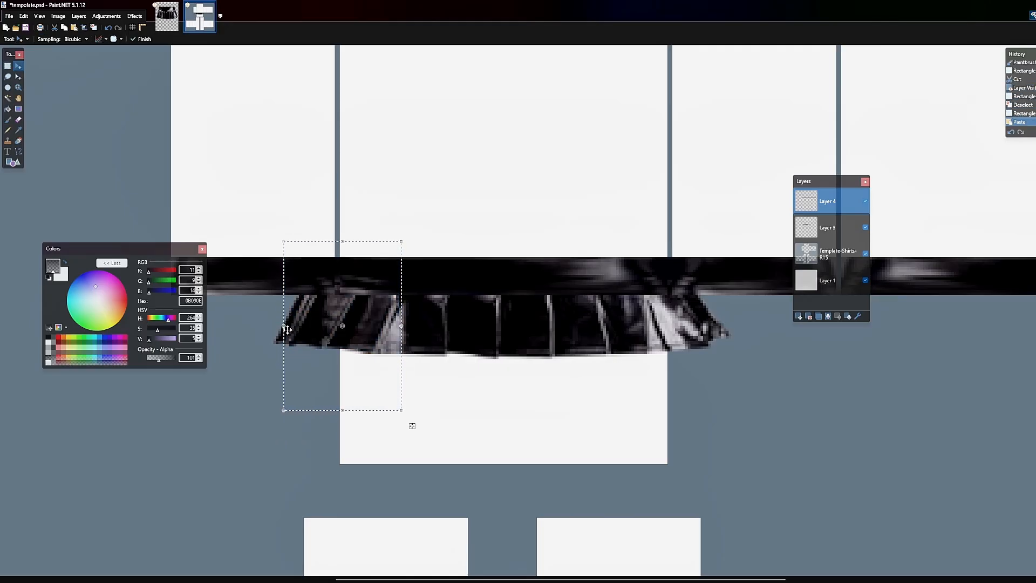
{"action": "left_click", "coordinate": [800, 316]}
{"action": "key", "text": "ctrl+v"}
{"action": "left_click_drag", "start_coordinate": [284, 326], "coordinate": [424, 345]}
{"action": "key", "text": "ctrl+z"}
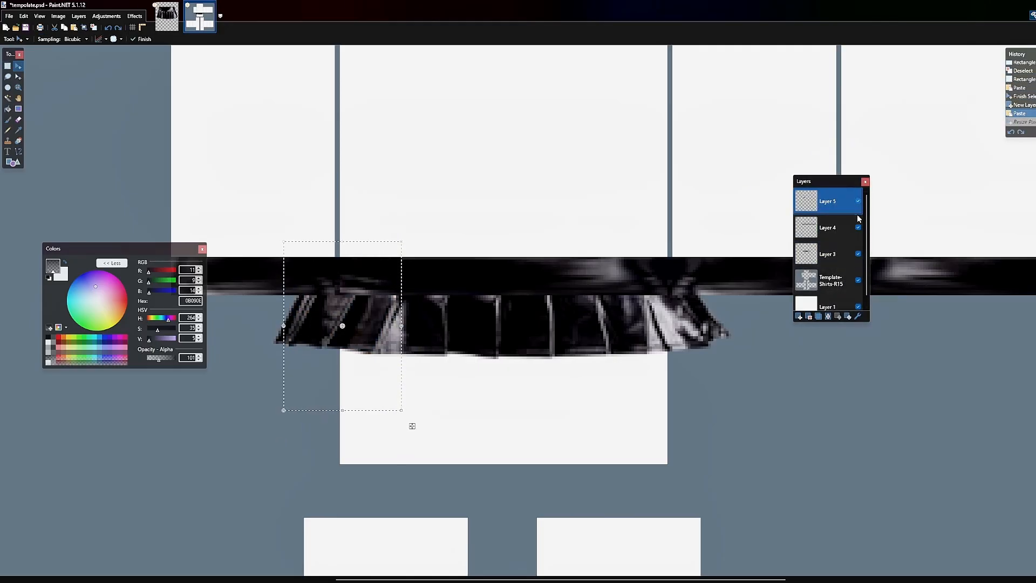
{"action": "left_click", "coordinate": [810, 317]}
- Paste the copied left pleats onto a new layer above Layer 3, mirror them and place them over the right end of the pleats
{"action": "left_click", "coordinate": [799, 317]}
{"action": "key", "text": "ctrl+v"}
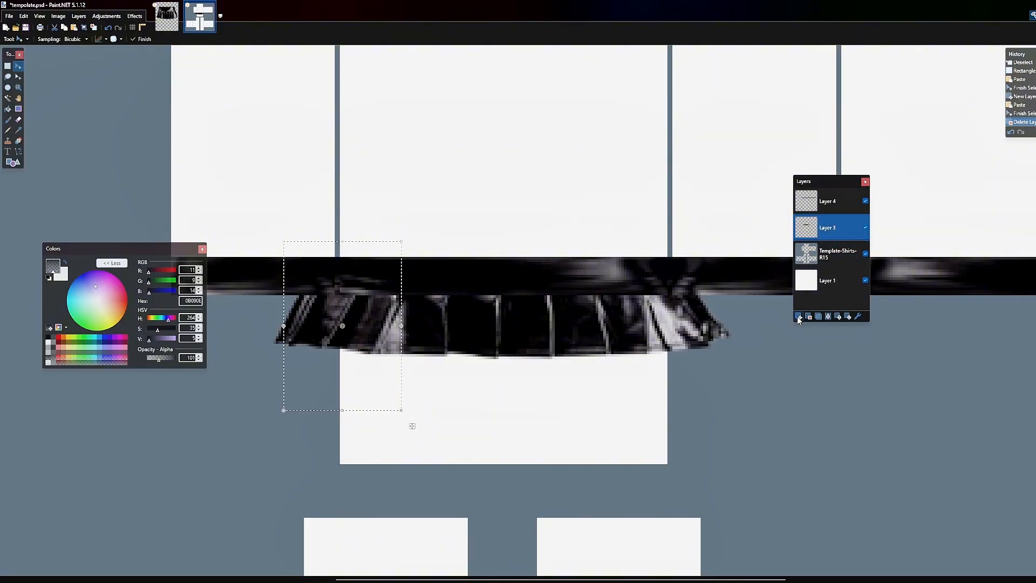
{"action": "left_click_drag", "start_coordinate": [287, 329], "coordinate": [675, 339]}
{"action": "key", "text": "ctrl+d"}
- Set the colour opacity to 255, erase the bright inner edge of the mirrored pleats and merge them down into Layer 3
{"action": "key", "text": "e"}
{"action": "left_click", "coordinate": [626, 336]}
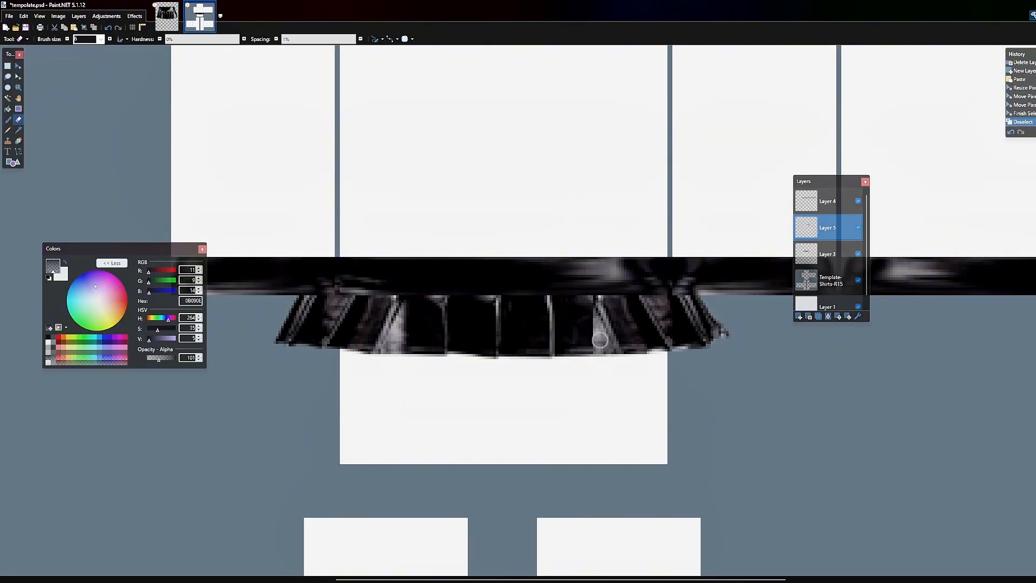
{"action": "left_click_drag", "start_coordinate": [160, 359], "coordinate": [232, 373]}
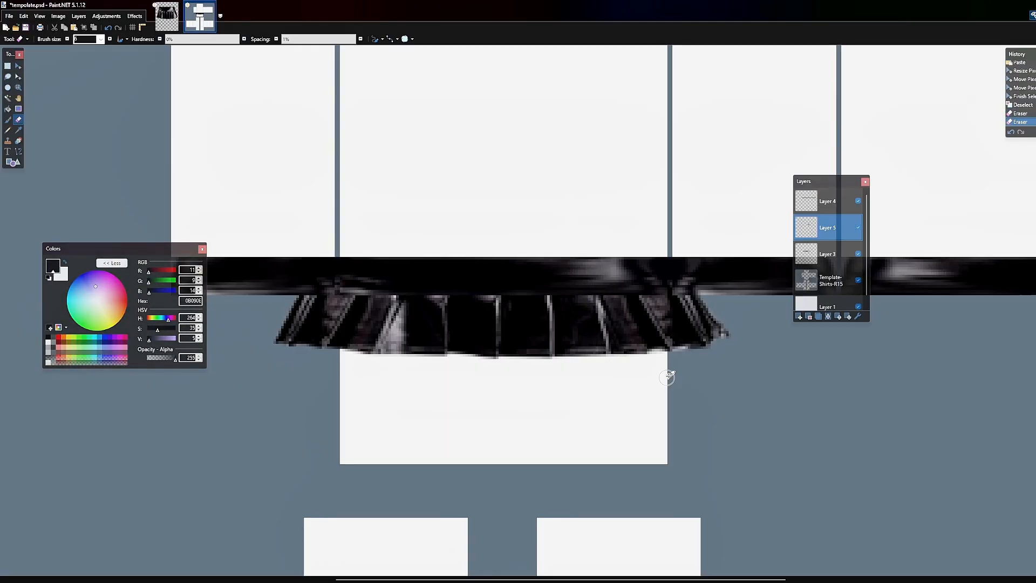
{"action": "scroll", "coordinate": [662, 347], "scroll_direction": "down", "scroll_amount": 3}
{"action": "scroll", "coordinate": [475, 303], "scroll_direction": "up", "scroll_amount": 2}
{"action": "key", "text": "ctrl+m"}
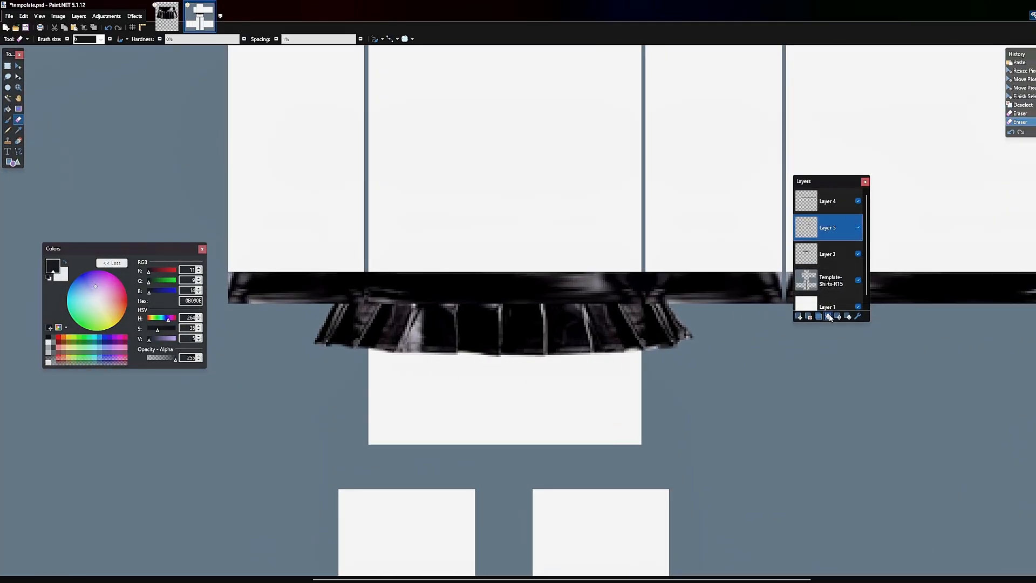
- Paint over the bright highlights on the left front pleats and along their top edge with the opaque dark colour
{"action": "scroll", "coordinate": [434, 312], "scroll_direction": "up", "scroll_amount": 2}
{"action": "key", "text": "b"}
{"action": "mouse_move", "coordinate": [425, 333]}
{"action": "left_mouse_down"}
{"action": "mouse_move", "coordinate": [416, 305]}
{"action": "mouse_move", "coordinate": [397, 386]}
{"action": "left_mouse_up"}
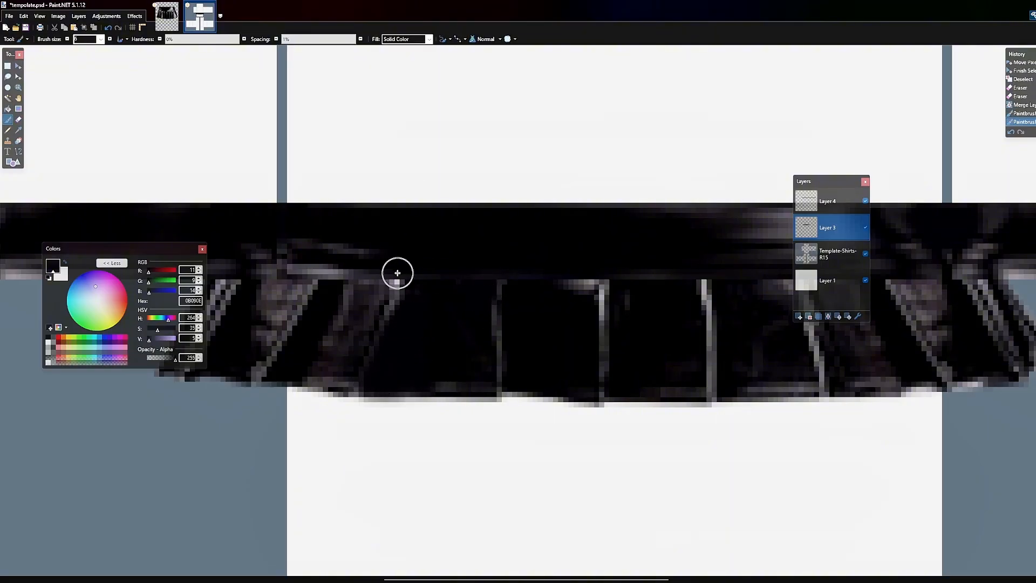
{"action": "left_click_drag", "start_coordinate": [589, 275], "coordinate": [489, 301]}
{"action": "scroll", "coordinate": [490, 301], "scroll_direction": "down", "scroll_amount": 3}
{"action": "scroll", "coordinate": [643, 280], "scroll_direction": "up", "scroll_amount": 2}
{"action": "scroll", "coordinate": [648, 319], "scroll_direction": "down", "scroll_amount": 4}
{"action": "scroll", "coordinate": [685, 350], "scroll_direction": "up", "scroll_amount": 2}
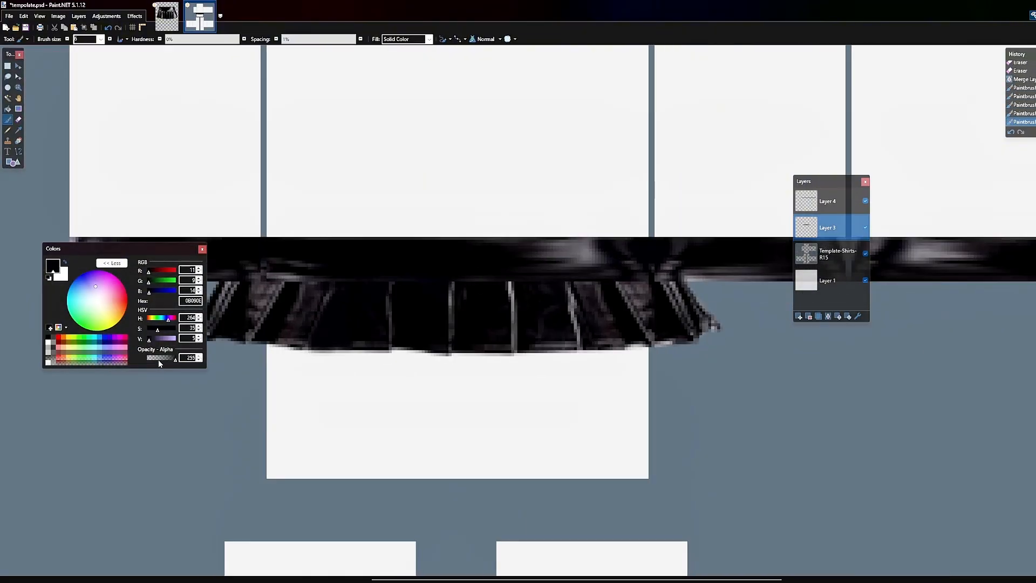
- Lower the brush colour's opacity to 78 and tone down the highlights on the outer pleats
{"action": "left_click", "coordinate": [157, 358]}
{"action": "left_click_drag", "start_coordinate": [653, 297], "coordinate": [625, 284]}
{"action": "scroll", "coordinate": [590, 274], "scroll_direction": "up", "scroll_amount": 1}
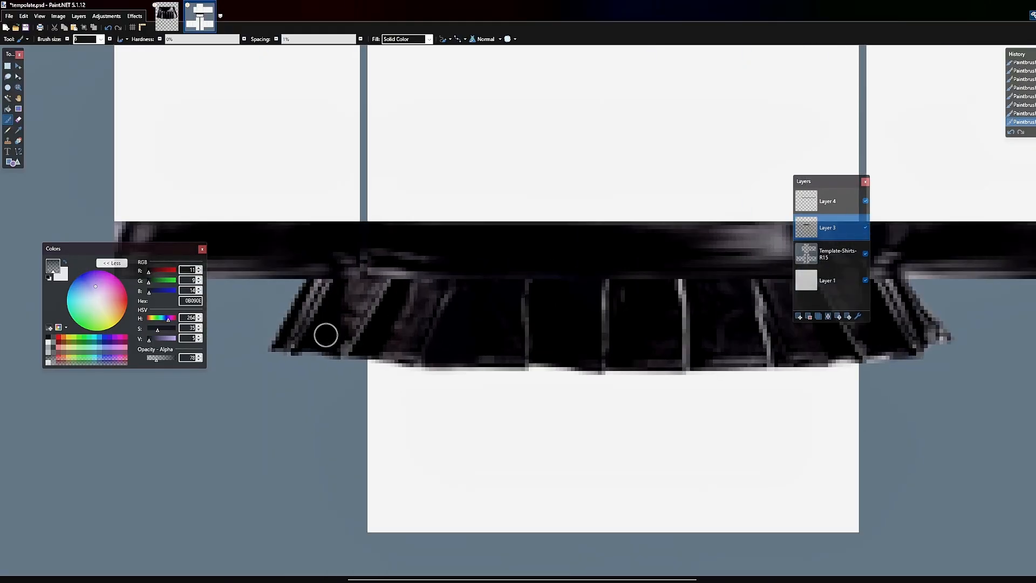
{"action": "scroll", "coordinate": [417, 288], "scroll_direction": "down", "scroll_amount": 3}
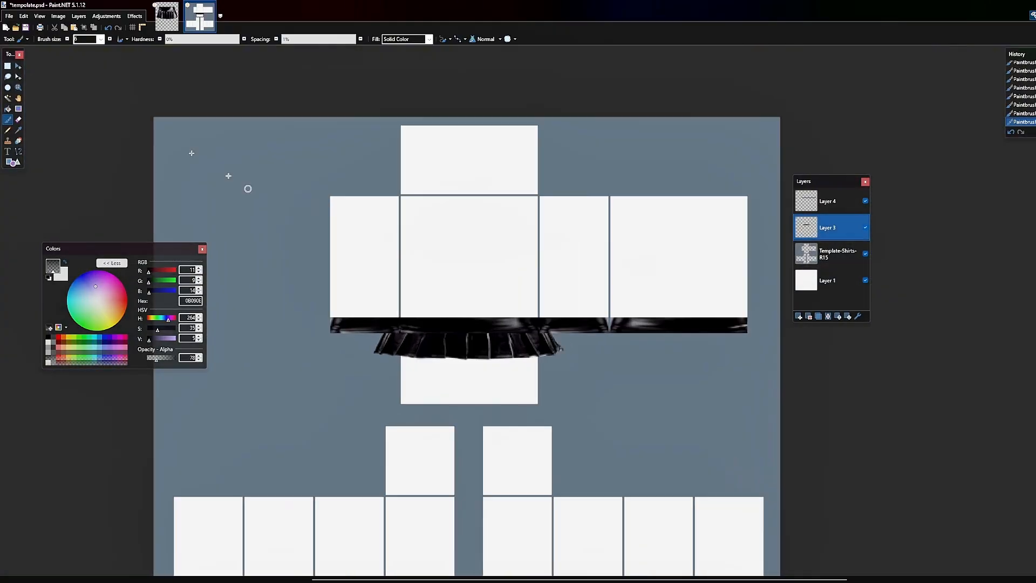
{"action": "key", "text": "s"}
{"action": "scroll", "coordinate": [384, 313], "scroll_direction": "up", "scroll_amount": 1}
{"action": "scroll", "coordinate": [473, 373], "scroll_direction": "up", "scroll_amount": 1}
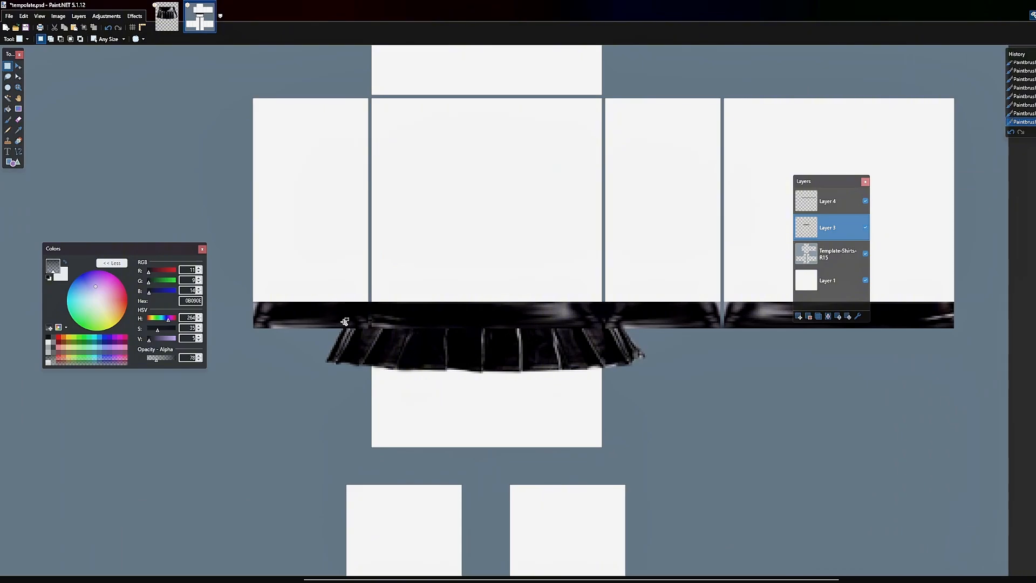
{"action": "scroll", "coordinate": [344, 322], "scroll_direction": "up", "scroll_amount": 1}
{"action": "left_click_drag", "start_coordinate": [283, 259], "coordinate": [323, 416]}
{"action": "left_click", "coordinate": [362, 321]}
- Raise the colour opacity to 255 and erase the ragged outer edges at both ends of the front pleats
{"action": "key", "text": "e"}
{"action": "scroll", "coordinate": [363, 323], "scroll_direction": "up", "scroll_amount": 2}
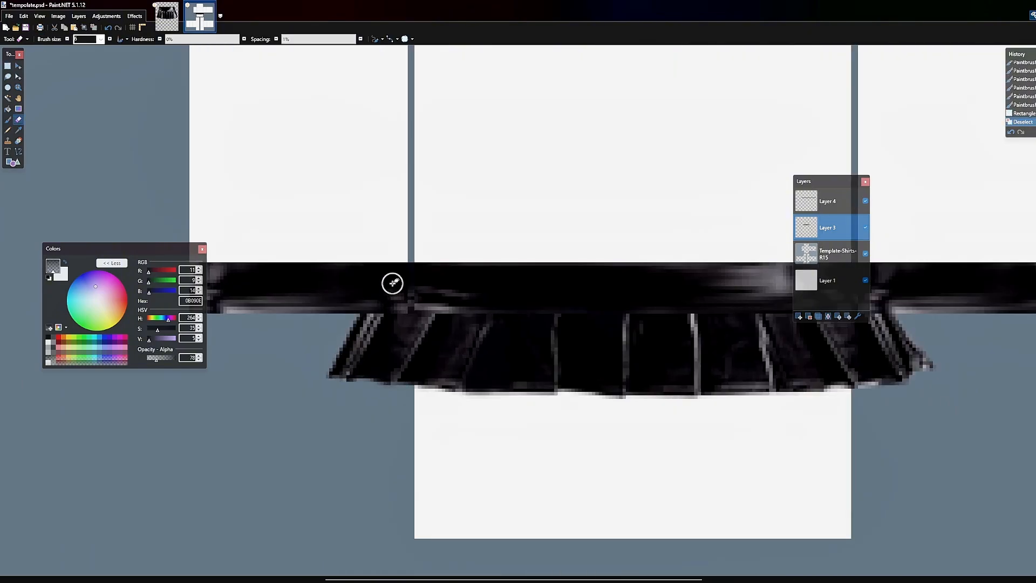
{"action": "key", "text": "ctrl+z"}
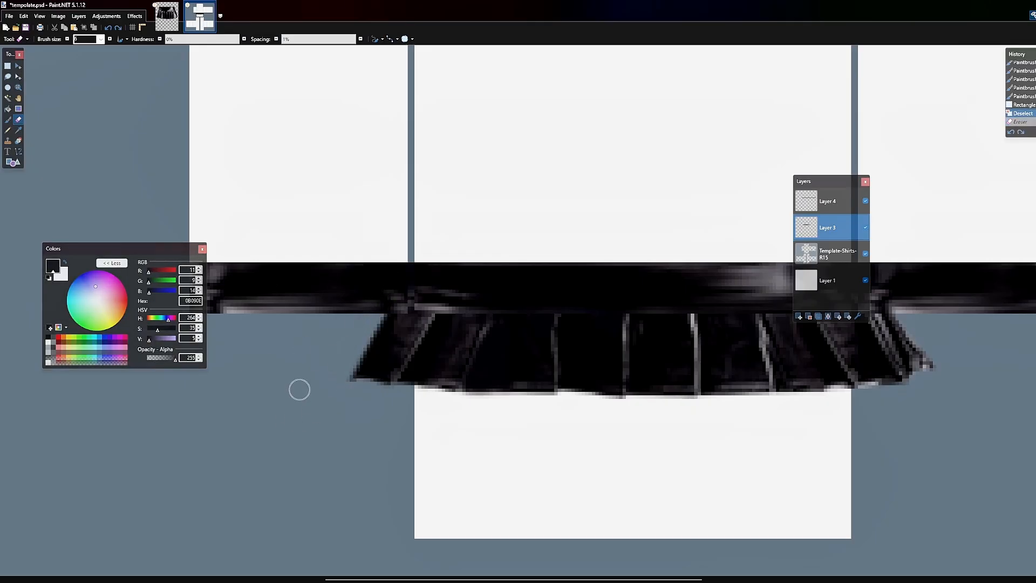
{"action": "left_click_drag", "start_coordinate": [347, 382], "coordinate": [342, 387]}
{"action": "scroll", "coordinate": [347, 381], "scroll_direction": "down", "scroll_amount": 4}
{"action": "scroll", "coordinate": [537, 298], "scroll_direction": "up", "scroll_amount": 3}
{"action": "left_click_drag", "start_coordinate": [544, 351], "coordinate": [565, 358]}
{"action": "scroll", "coordinate": [623, 378], "scroll_direction": "down", "scroll_amount": 3}
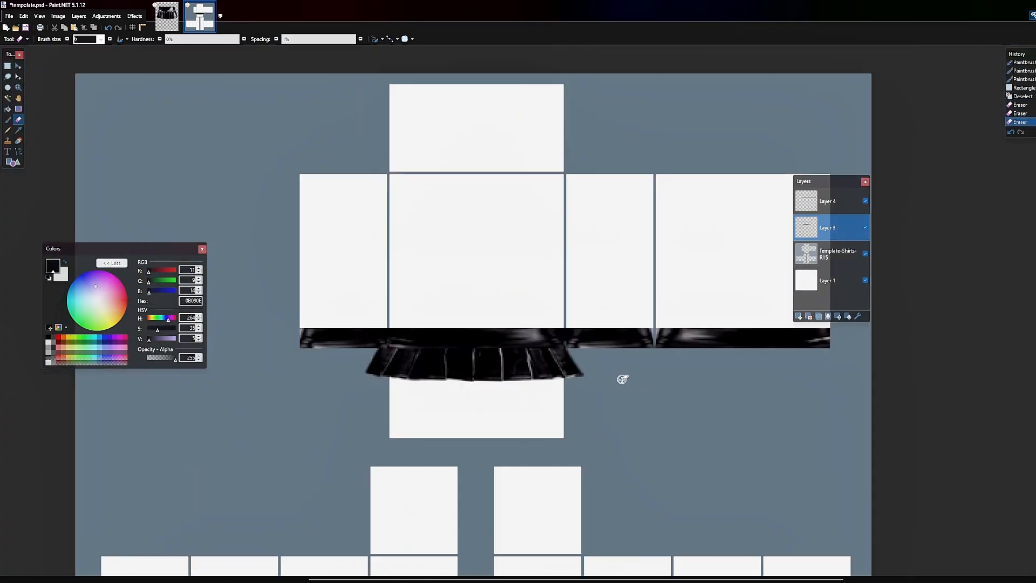
{"action": "scroll", "coordinate": [583, 388], "scroll_direction": "up", "scroll_amount": 2}
{"action": "scroll", "coordinate": [607, 374], "scroll_direction": "down", "scroll_amount": 3}
{"action": "scroll", "coordinate": [636, 347], "scroll_direction": "up", "scroll_amount": 2}
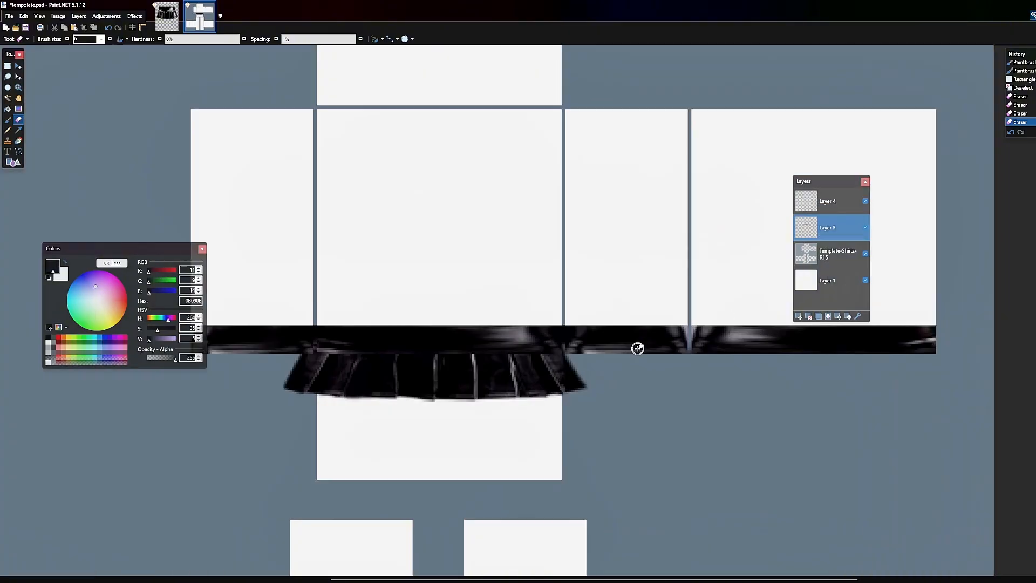
{"action": "key", "text": "s"}
{"action": "left_click_drag", "start_coordinate": [319, 317], "coordinate": [486, 427]}
{"action": "left_click", "coordinate": [316, 309]}
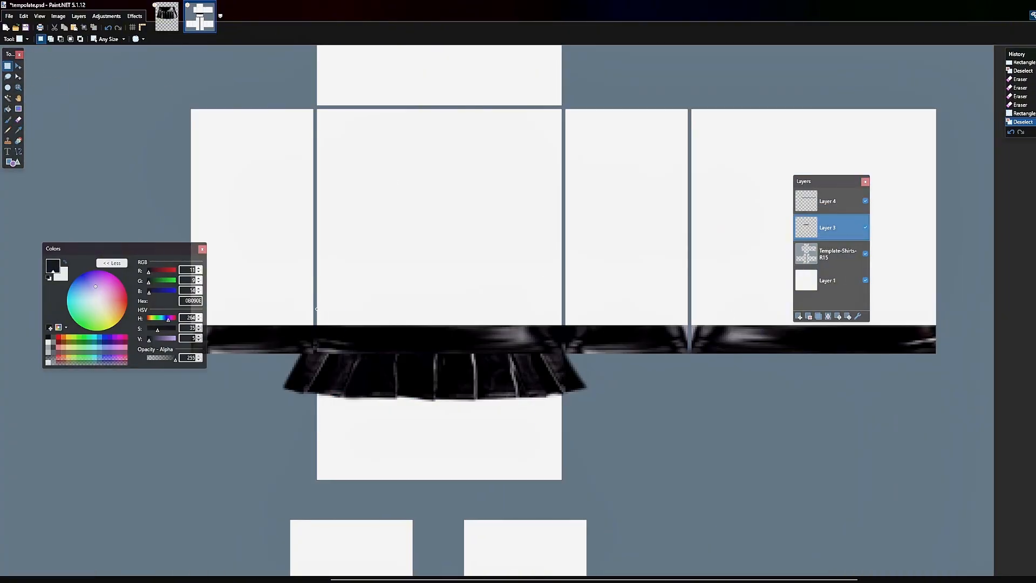
{"action": "left_click_drag", "start_coordinate": [318, 308], "coordinate": [422, 448]}
{"action": "left_click", "coordinate": [366, 308]}
- Copy a side-panel-wide section from the middle of the front pleats and place it on a new layer beneath the left side waistband
{"action": "left_click_drag", "start_coordinate": [318, 300], "coordinate": [440, 424]}
{"action": "key", "text": "m"}
{"action": "left_click_drag", "start_coordinate": [402, 341], "coordinate": [462, 345]}
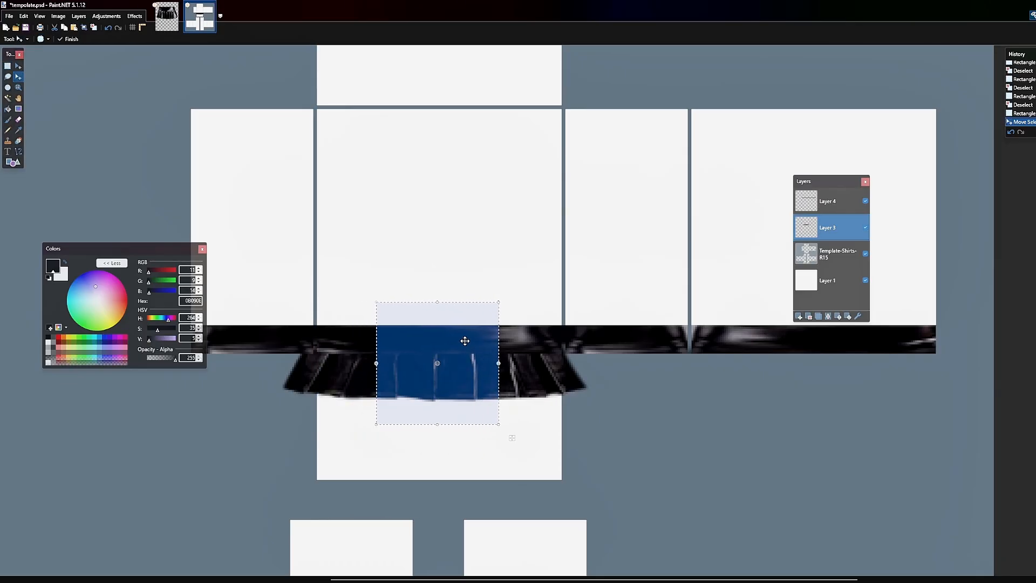
{"action": "key", "text": "ctrl+shift+v"}
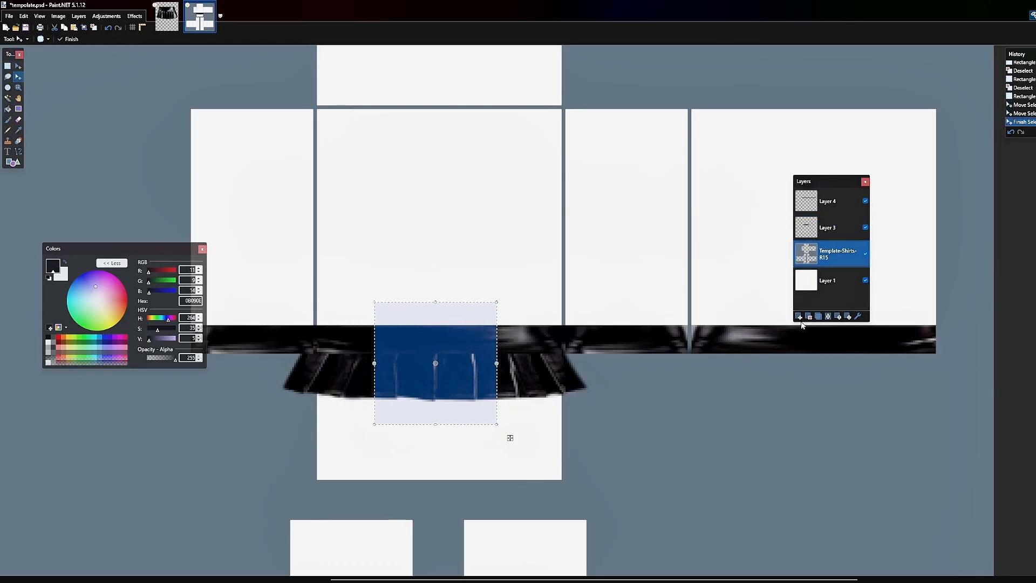
{"action": "left_click_drag", "start_coordinate": [457, 350], "coordinate": [299, 351]}
{"action": "scroll", "coordinate": [300, 350], "scroll_direction": "up", "scroll_amount": 1}
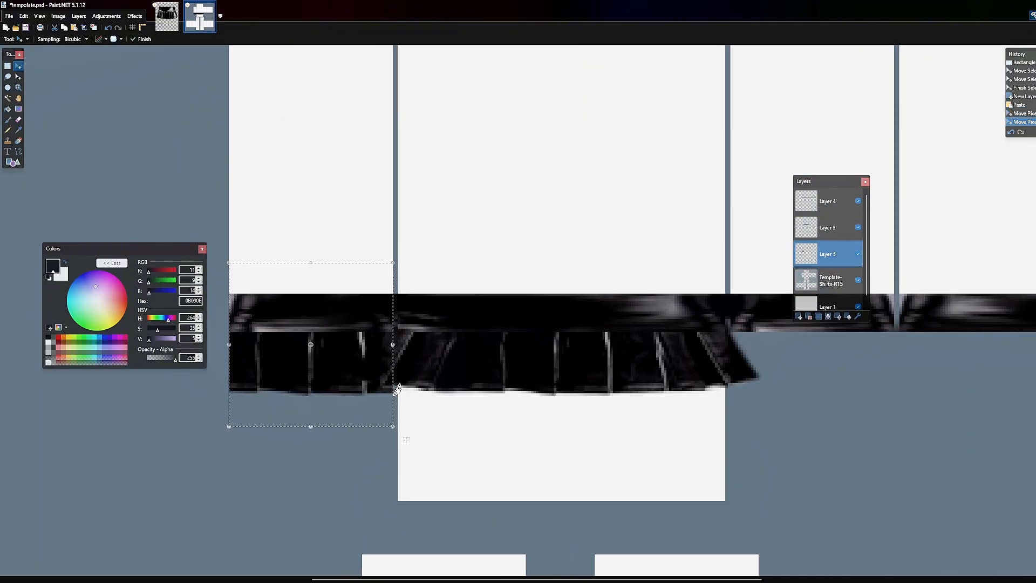
- Erase the uneven hem of the side pleats where they meet the flared edge of the front pleats
{"action": "key", "text": "ctrl+d"}
{"action": "scroll", "coordinate": [398, 389], "scroll_direction": "up", "scroll_amount": 2}
{"action": "key", "text": "e"}
{"action": "left_click_drag", "start_coordinate": [385, 329], "coordinate": [426, 340]}
{"action": "scroll", "coordinate": [433, 343], "scroll_direction": "down", "scroll_amount": 8}
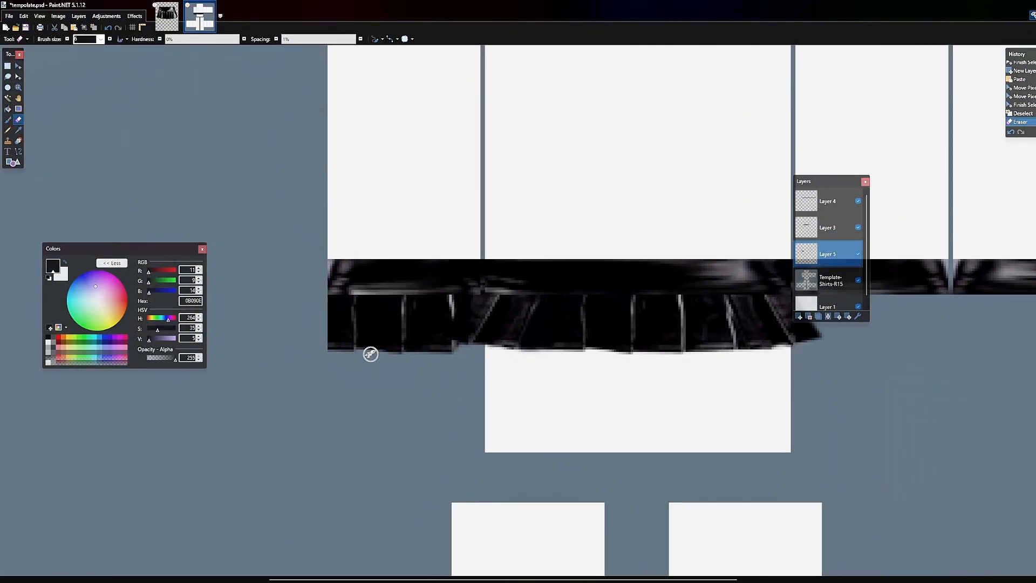
{"action": "scroll", "coordinate": [356, 357], "scroll_direction": "up", "scroll_amount": 3}
{"action": "left_click_drag", "start_coordinate": [511, 354], "coordinate": [537, 367]}
{"action": "scroll", "coordinate": [540, 371], "scroll_direction": "down", "scroll_amount": 4}
- Copy the flared pleat tip sticking out past the front panel's right edge on Layer 3 and place it at the side pleats' outer end
{"action": "left_click", "coordinate": [8, 66]}
{"action": "scroll", "coordinate": [283, 182], "scroll_direction": "down", "scroll_amount": 3}
{"action": "scroll", "coordinate": [703, 234], "scroll_direction": "up", "scroll_amount": 4}
{"action": "left_click_drag", "start_coordinate": [704, 232], "coordinate": [608, 393]}
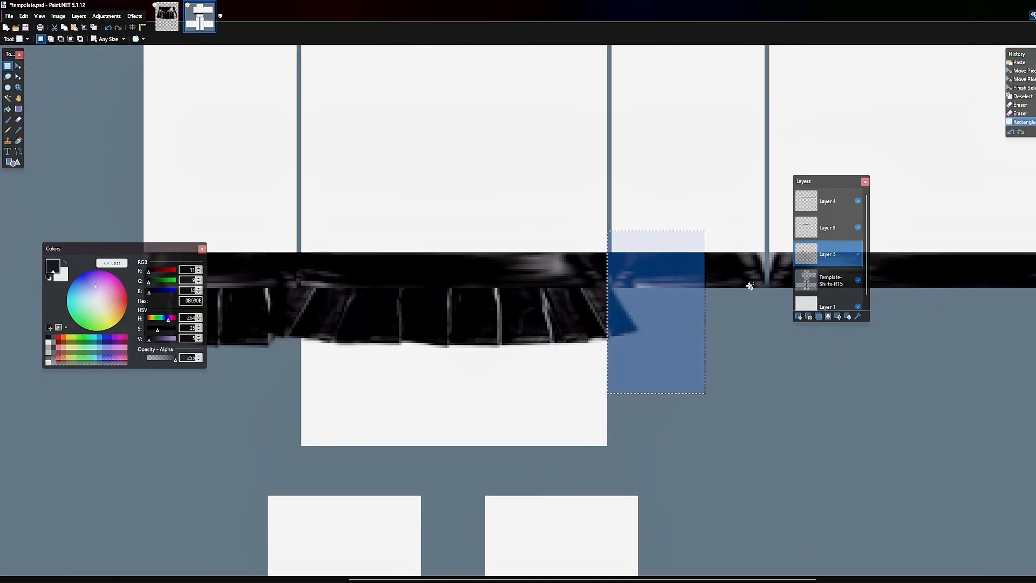
{"action": "left_click", "coordinate": [827, 228]}
{"action": "scroll", "coordinate": [667, 323], "scroll_direction": "down", "scroll_amount": 2}
{"action": "key", "text": "ctrl+v"}
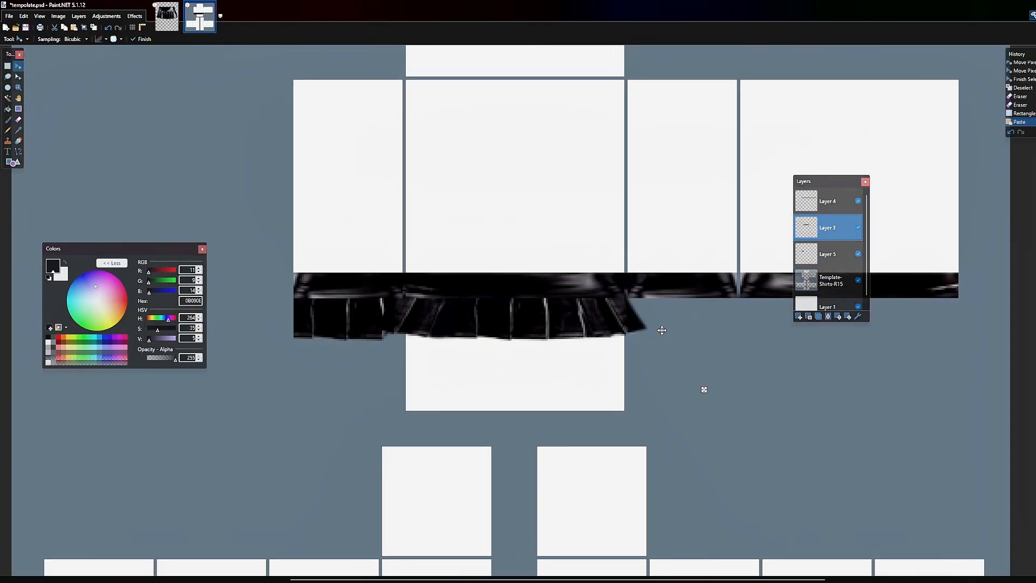
{"action": "left_click_drag", "start_coordinate": [660, 328], "coordinate": [316, 330]}
{"action": "left_click", "coordinate": [828, 254]}
{"action": "key", "text": "ctrl+d"}
- Trim the hem at the outer end of the side pleats on Layer 5 with the eraser
{"action": "scroll", "coordinate": [250, 382], "scroll_direction": "up", "scroll_amount": 6}
{"action": "key", "text": "e"}
{"action": "mouse_move", "coordinate": [380, 310]}
{"action": "left_mouse_down"}
{"action": "mouse_move", "coordinate": [294, 299]}
{"action": "mouse_move", "coordinate": [425, 270]}
{"action": "left_mouse_up"}
{"action": "key", "text": "ctrl+z"}
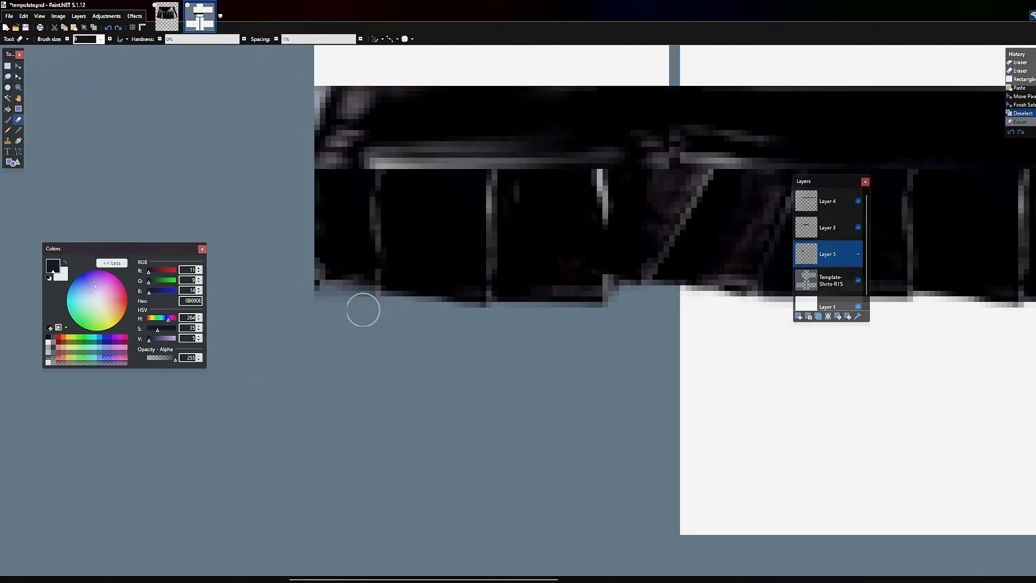
{"action": "left_click_drag", "start_coordinate": [383, 315], "coordinate": [344, 320]}
{"action": "scroll", "coordinate": [343, 320], "scroll_direction": "down", "scroll_amount": 5}
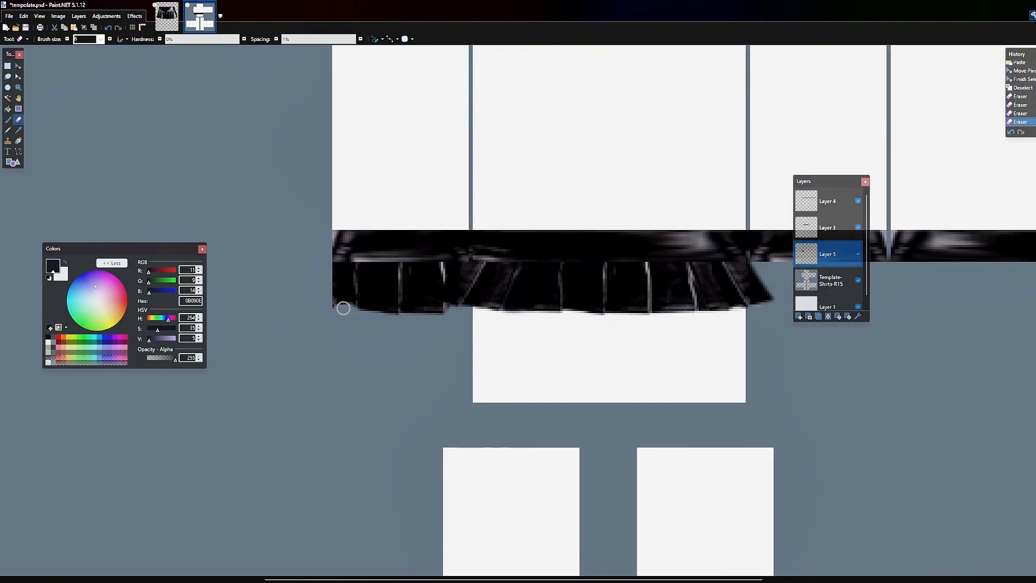
{"action": "scroll", "coordinate": [463, 261], "scroll_direction": "up", "scroll_amount": 4}
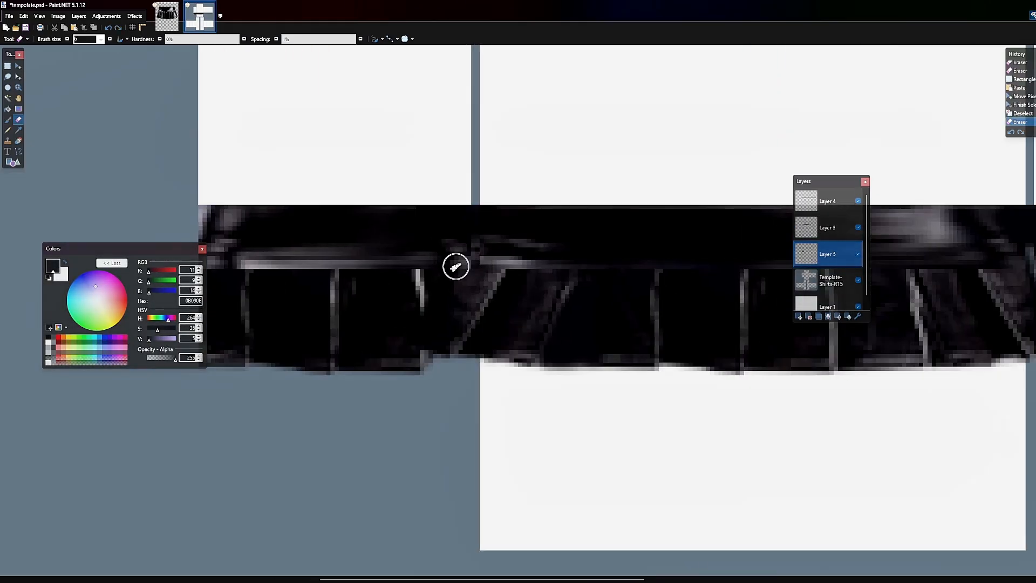
- Erase the leftover front-pleat pixels on Layer 3 where they overlap the left side pleats
{"action": "left_click_drag", "start_coordinate": [418, 291], "coordinate": [421, 350]}
{"action": "key", "text": "ctrl+z"}
{"action": "left_click", "coordinate": [830, 229]}
{"action": "scroll", "coordinate": [412, 292], "scroll_direction": "down", "scroll_amount": 2}
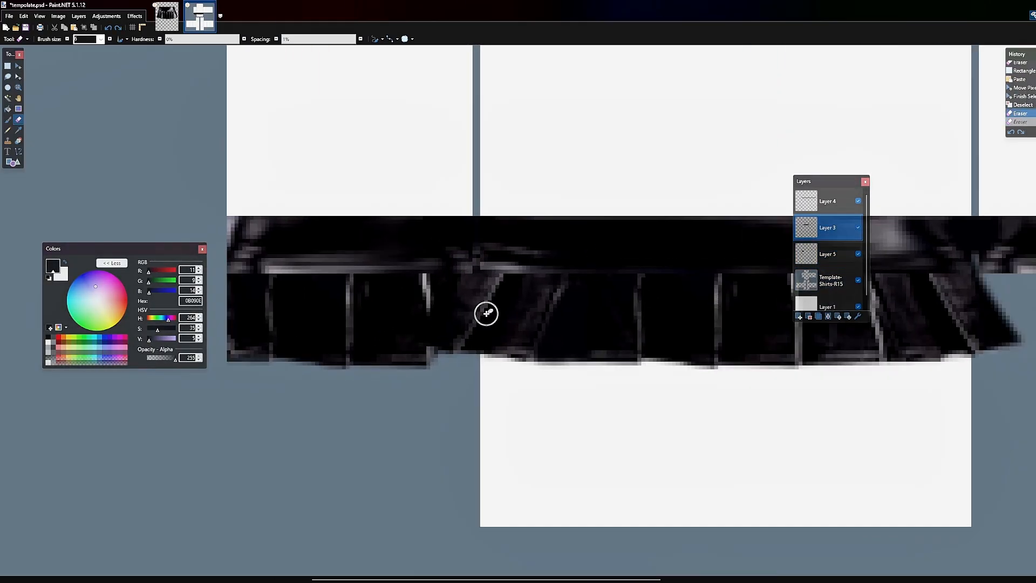
{"action": "left_click", "coordinate": [429, 347]}
{"action": "left_click", "coordinate": [333, 315]}
{"action": "scroll", "coordinate": [370, 323], "scroll_direction": "down", "scroll_amount": 2}
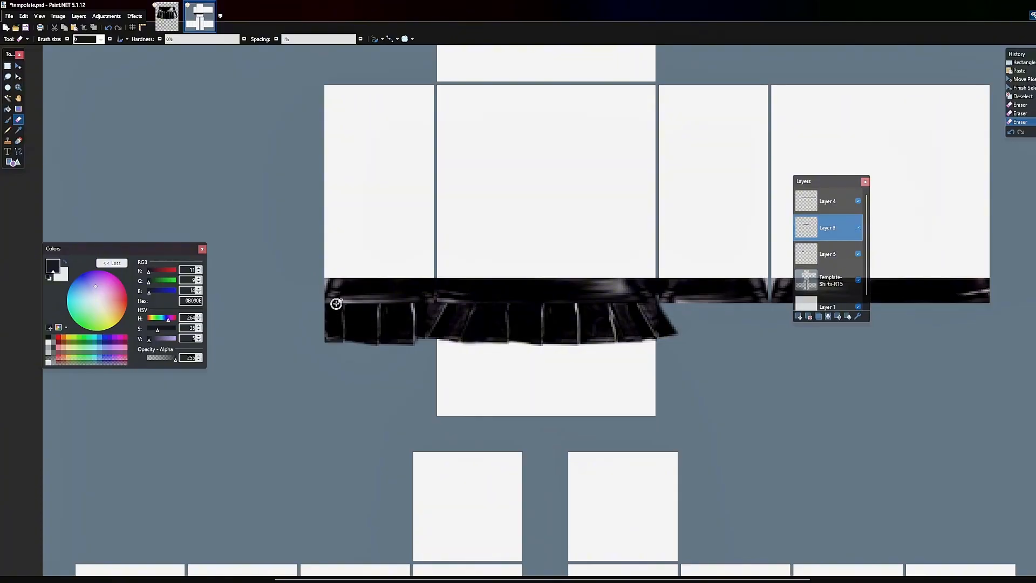
- Copy the front panel's pleats and place them mirrored horizontally beneath the back panel's waistband
{"action": "scroll", "coordinate": [666, 297], "scroll_direction": "up", "scroll_amount": 1}
{"action": "key", "text": "s"}
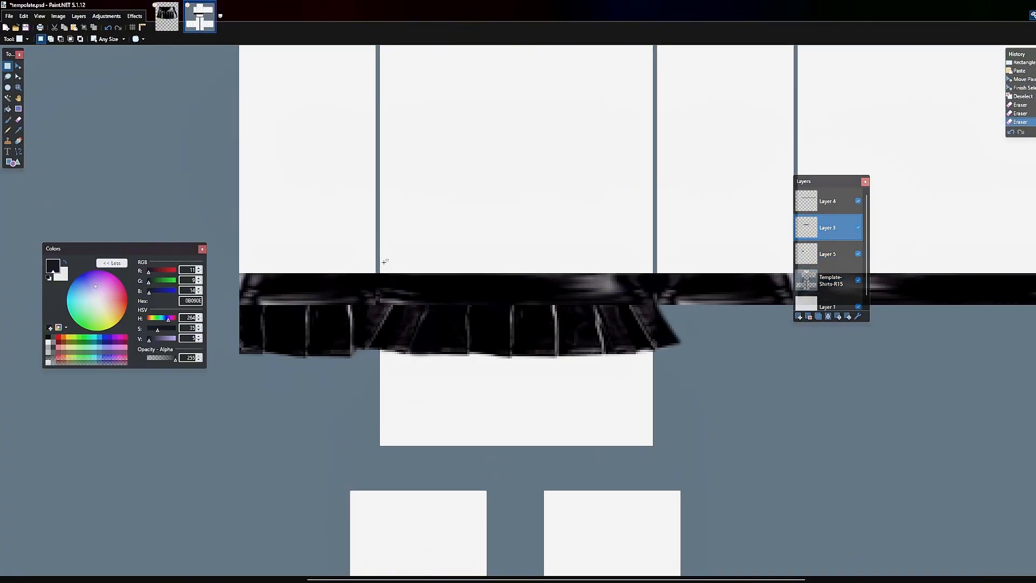
{"action": "left_click_drag", "start_coordinate": [385, 261], "coordinate": [652, 416]}
{"action": "scroll", "coordinate": [648, 321], "scroll_direction": "down", "scroll_amount": 3}
{"action": "key", "text": "ctrl+v"}
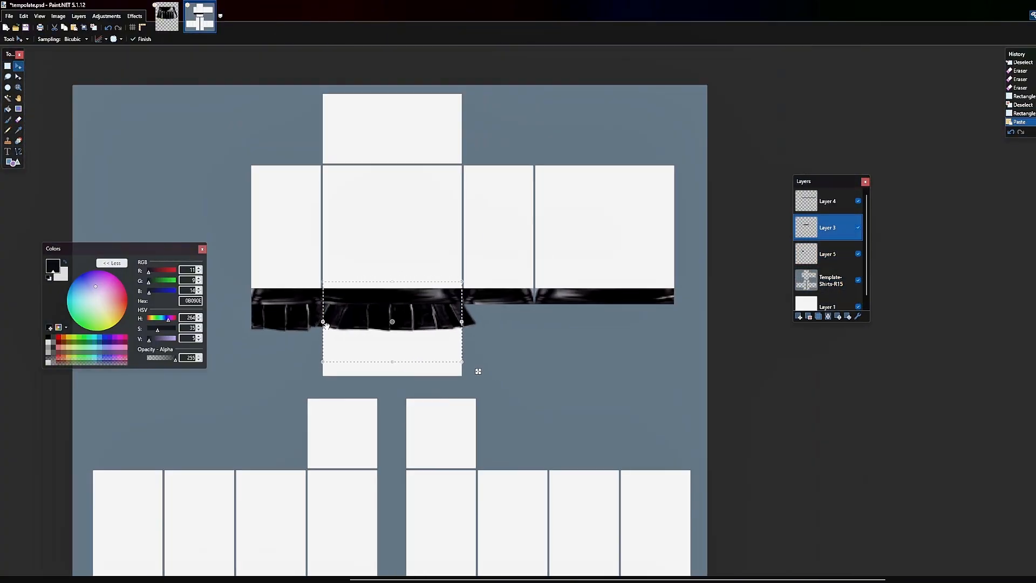
{"action": "left_click_drag", "start_coordinate": [461, 322], "coordinate": [541, 328]}
{"action": "key", "text": "ctrl+d"}
{"action": "scroll", "coordinate": [596, 326], "scroll_direction": "up", "scroll_amount": 2}
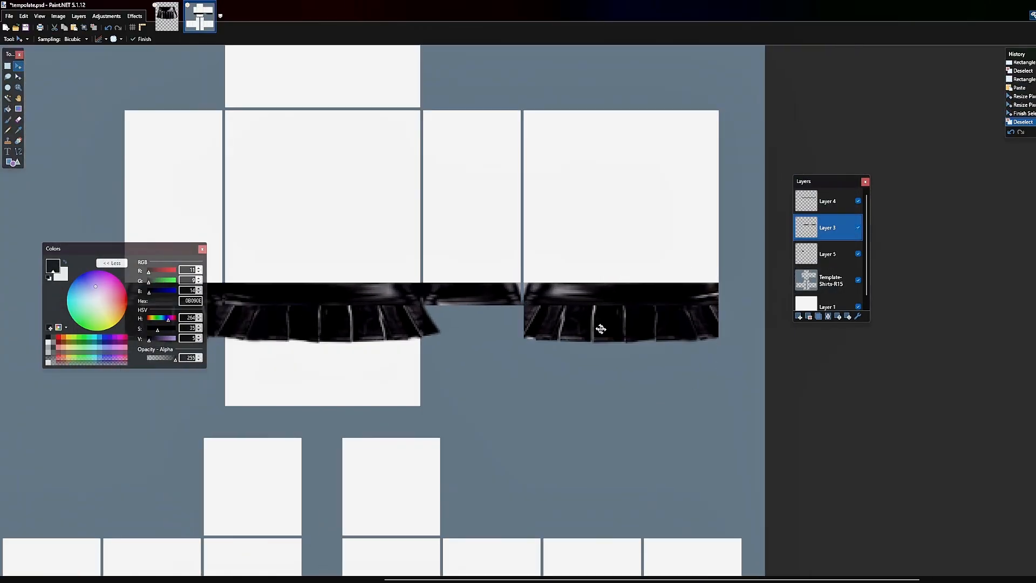
- Merge Layer 3 down into Layer 5 and erase the stray pixels at the left side pleats' outer hem
{"action": "left_click", "coordinate": [828, 318]}
{"action": "scroll", "coordinate": [259, 269], "scroll_direction": "up", "scroll_amount": 1}
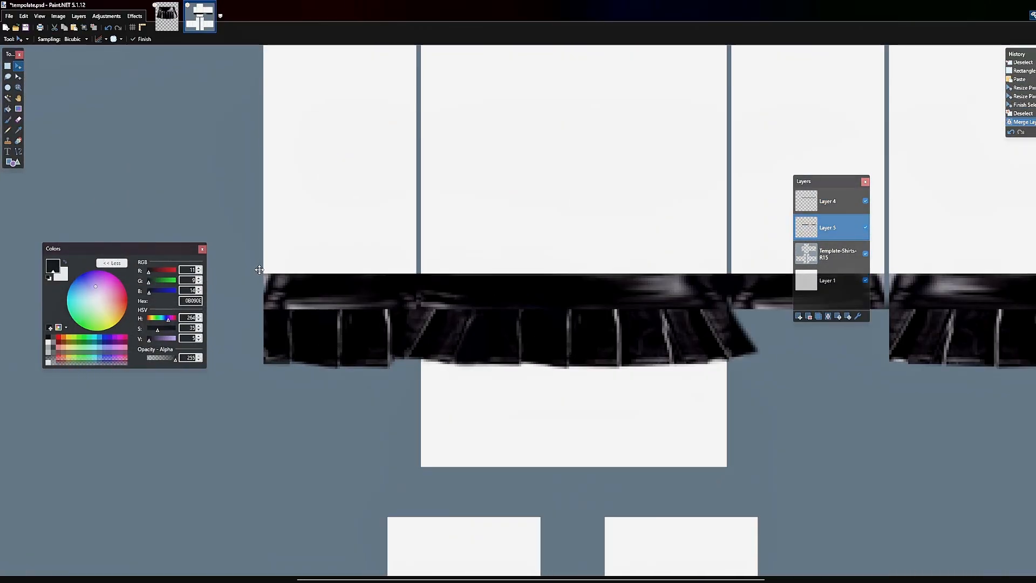
{"action": "left_click", "coordinate": [7, 66]}
{"action": "left_click_drag", "start_coordinate": [264, 258], "coordinate": [410, 422]}
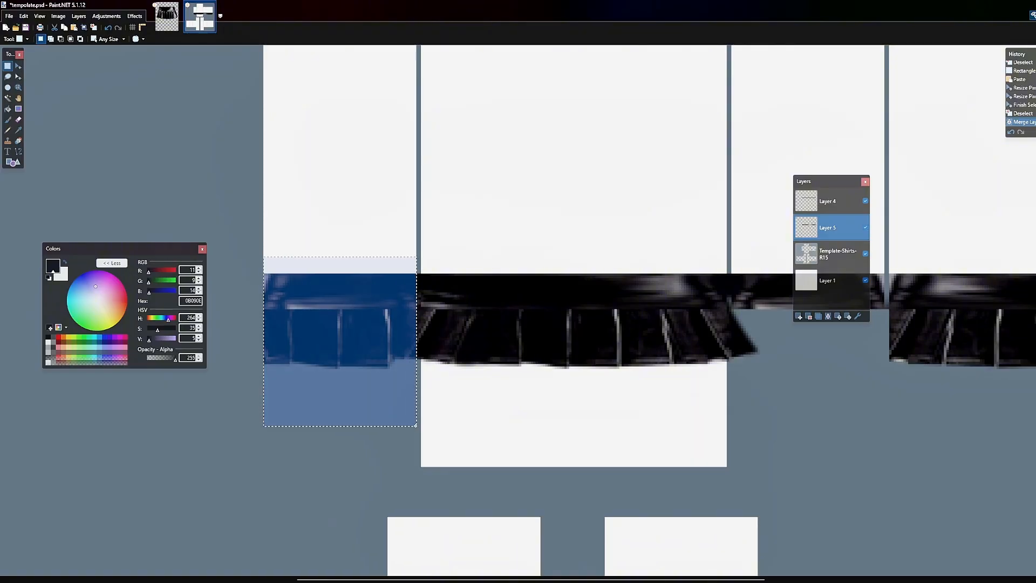
{"action": "key", "text": "ctrl+d"}
{"action": "key", "text": "e"}
{"action": "scroll", "coordinate": [283, 377], "scroll_direction": "up", "scroll_amount": 2}
{"action": "left_click", "coordinate": [259, 371]}
{"action": "scroll", "coordinate": [259, 370], "scroll_direction": "down", "scroll_amount": 2}
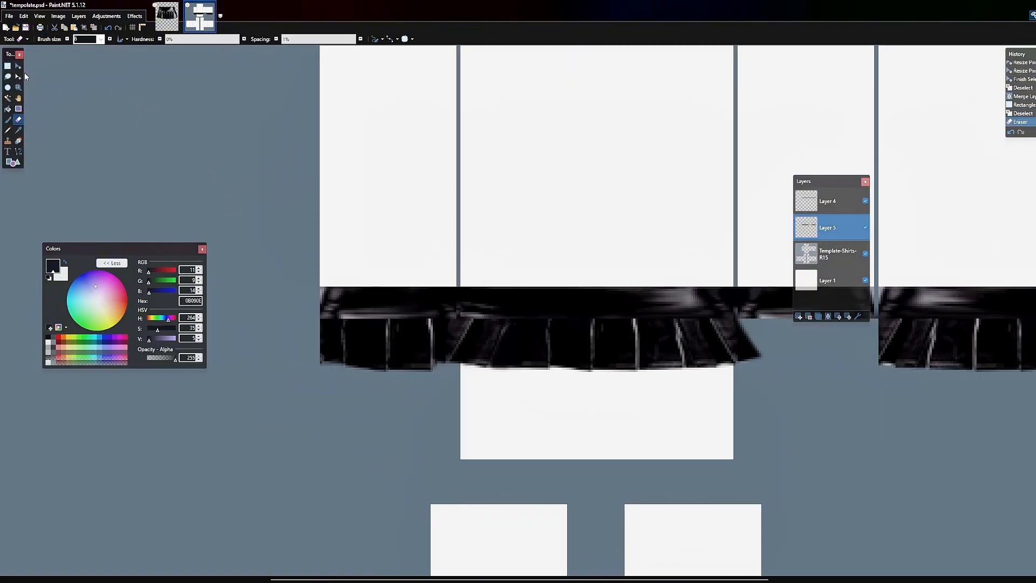
- Copy the left side panel's pleats and fit them, mirrored horizontally, beneath the right side panel's waistband
{"action": "left_click", "coordinate": [7, 67]}
{"action": "left_click_drag", "start_coordinate": [320, 249], "coordinate": [458, 446]}
{"action": "scroll", "coordinate": [338, 345], "scroll_direction": "down", "scroll_amount": 1}
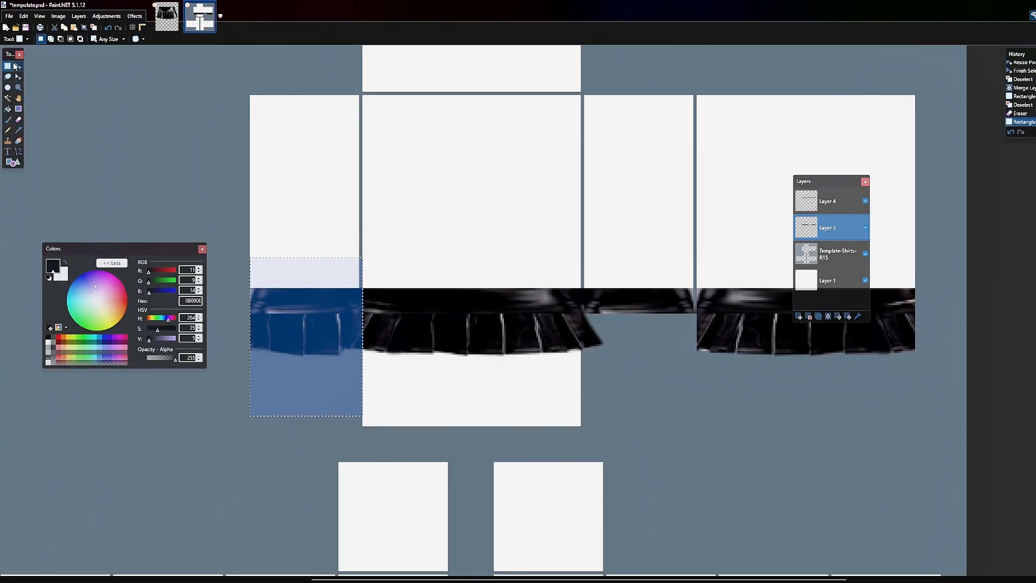
{"action": "key", "text": "m"}
{"action": "left_click_drag", "start_coordinate": [360, 336], "coordinate": [354, 336]}
{"action": "key", "text": "ctrl+z"}
{"action": "left_click", "coordinate": [18, 76]}
{"action": "key", "text": "ctrl+c"}
{"action": "key", "text": "ctrl+v"}
{"action": "left_click_drag", "start_coordinate": [247, 336], "coordinate": [689, 372]}
{"action": "left_click_drag", "start_coordinate": [359, 336], "coordinate": [584, 354]}
{"action": "scroll", "coordinate": [582, 307], "scroll_direction": "up", "scroll_amount": 3}
{"action": "key", "text": "ctrl+d"}
{"action": "scroll", "coordinate": [479, 293], "scroll_direction": "down", "scroll_amount": 2}
{"action": "scroll", "coordinate": [496, 292], "scroll_direction": "up", "scroll_amount": 2}
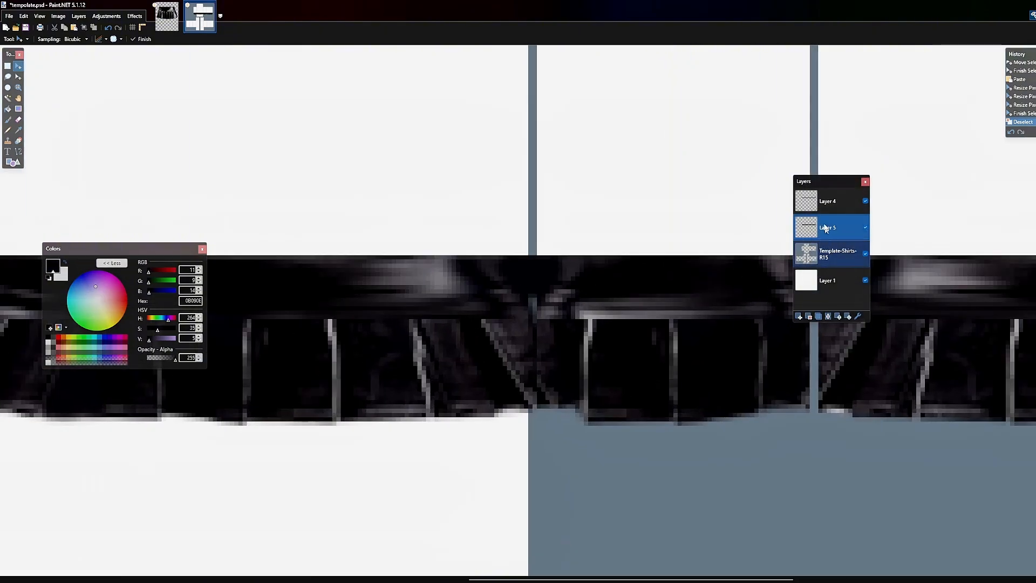
- Blend the seam between the front and right side panels on Layer 5 with the Clone Stamp
{"action": "left_click", "coordinate": [8, 141]}
{"action": "scroll", "coordinate": [497, 306], "scroll_direction": "up", "scroll_amount": 1}
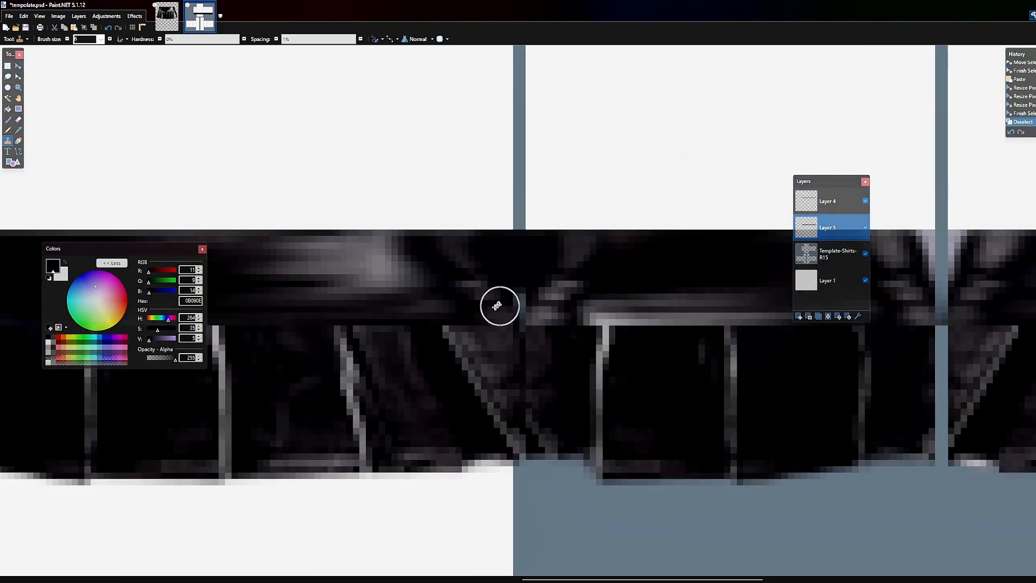
{"action": "left_click_drag", "start_coordinate": [496, 320], "coordinate": [519, 288]}
{"action": "left_click", "coordinate": [520, 288]}
{"action": "scroll", "coordinate": [643, 316], "scroll_direction": "down", "scroll_amount": 3}
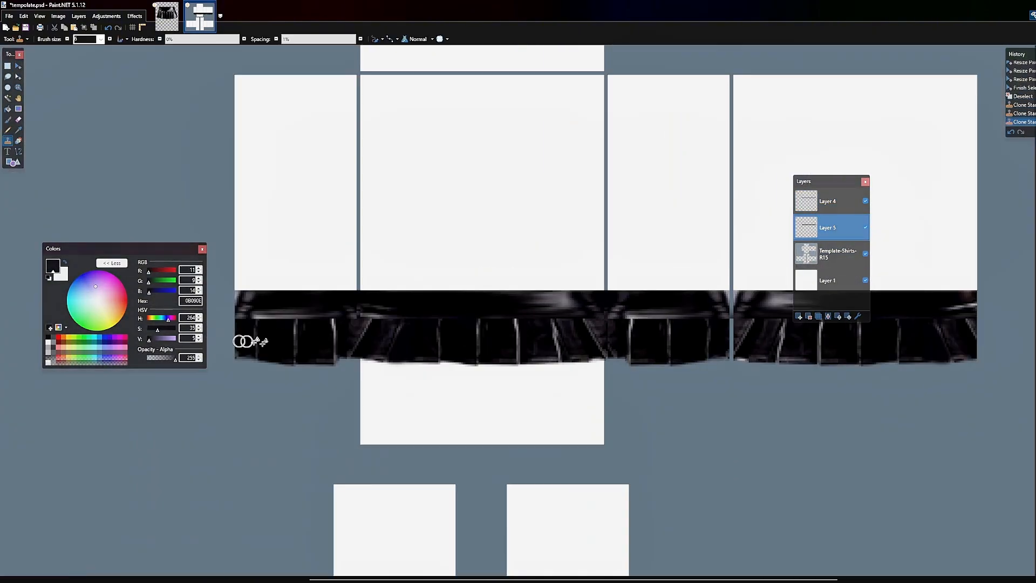
- Hide the waistband on Layer 4 and duplicate the pleats layer, Layer 5
{"action": "scroll", "coordinate": [435, 341], "scroll_direction": "down", "scroll_amount": 1}
{"action": "key", "text": "s"}
{"action": "scroll", "coordinate": [475, 368], "scroll_direction": "down", "scroll_amount": 1}
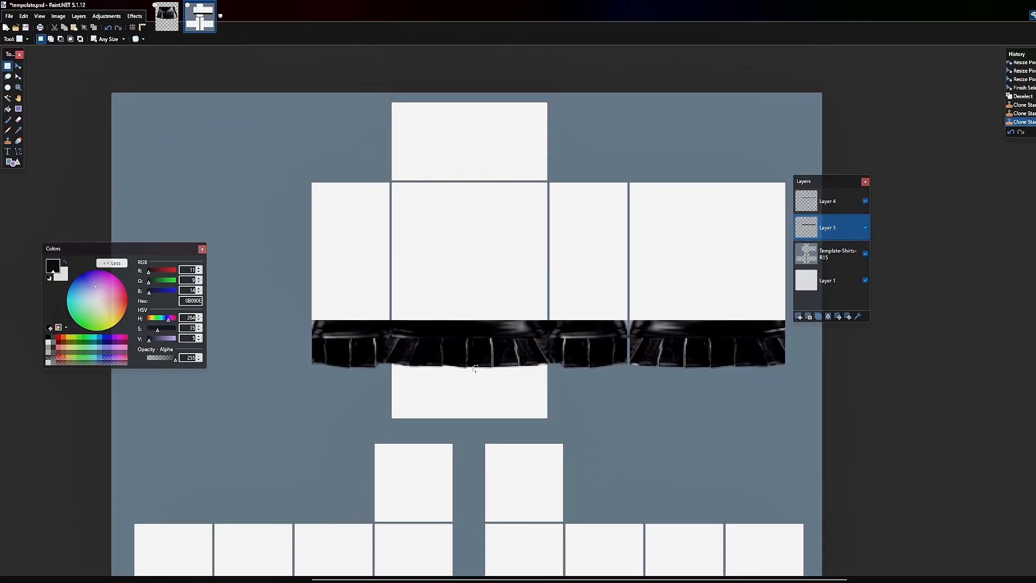
{"action": "left_click", "coordinate": [866, 201]}
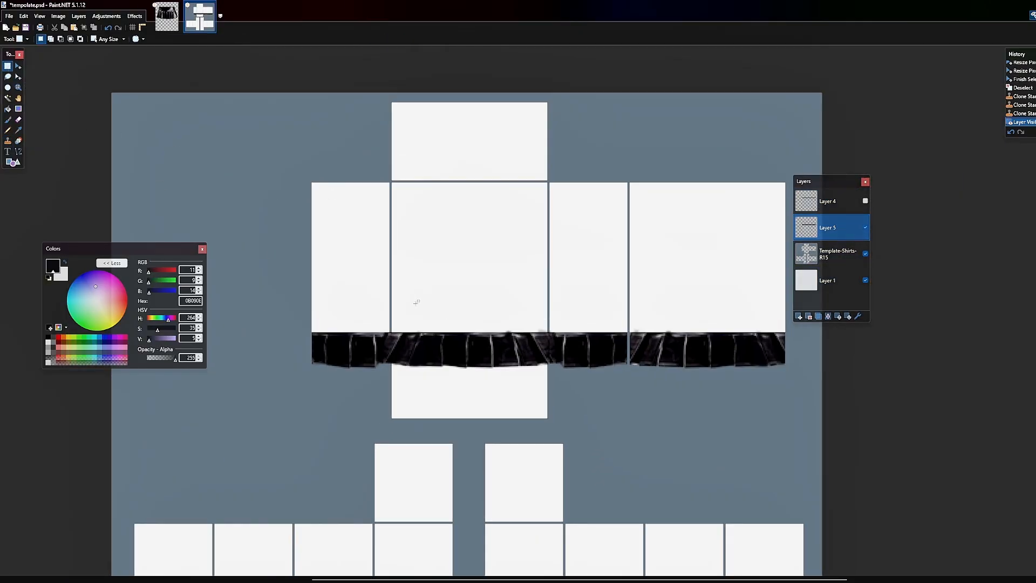
{"action": "left_click_drag", "start_coordinate": [305, 289], "coordinate": [623, 330]}
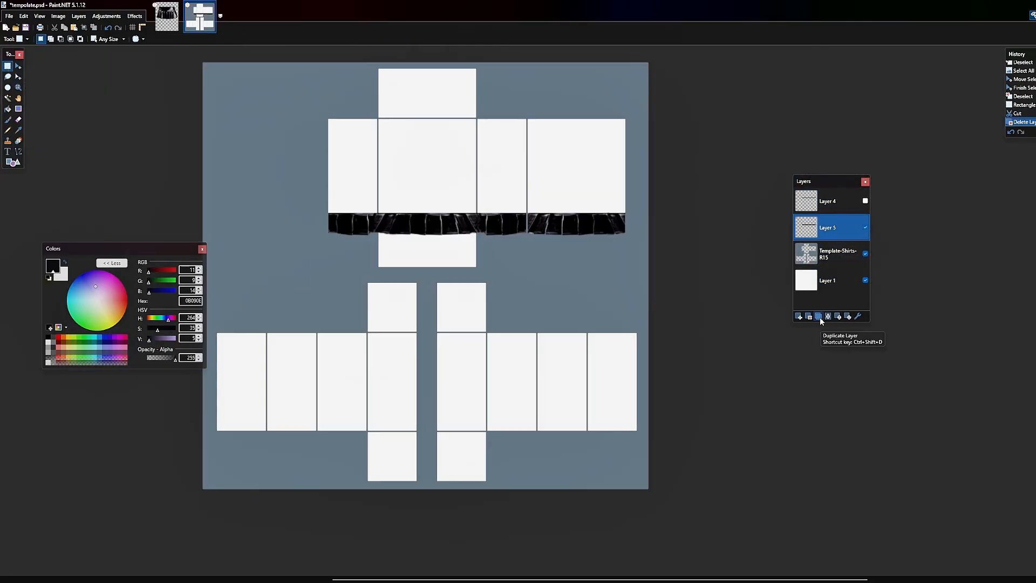
{"action": "left_click", "coordinate": [819, 316]}
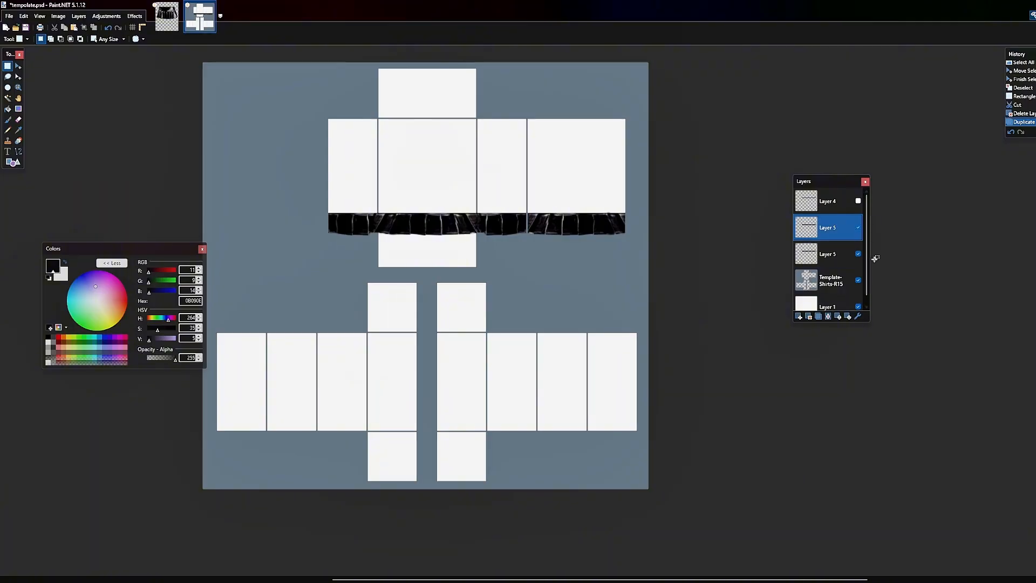
- Move the left side pleats on the duplicated layer to the top of the left limb's third panel
{"action": "scroll", "coordinate": [415, 207], "scroll_direction": "up", "scroll_amount": 5}
{"action": "left_click_drag", "start_coordinate": [183, 188], "coordinate": [329, 364]}
{"action": "scroll", "coordinate": [400, 230], "scroll_direction": "down", "scroll_amount": 4}
{"action": "left_click", "coordinate": [16, 66]}
{"action": "left_click_drag", "start_coordinate": [362, 233], "coordinate": [349, 384]}
{"action": "scroll", "coordinate": [350, 398], "scroll_direction": "up", "scroll_amount": 5}
{"action": "scroll", "coordinate": [349, 384], "scroll_direction": "down", "scroll_amount": 8}
- Cut the left half of the front pleats and place it at the top of the left limb's fourth panel
{"action": "left_click", "coordinate": [8, 65]}
{"action": "scroll", "coordinate": [318, 231], "scroll_direction": "up", "scroll_amount": 3}
{"action": "left_click_drag", "start_coordinate": [304, 232], "coordinate": [463, 373]}
{"action": "scroll", "coordinate": [448, 372], "scroll_direction": "down", "scroll_amount": 2}
{"action": "key", "text": "ctrl+c"}
{"action": "key", "text": "ctrl+v"}
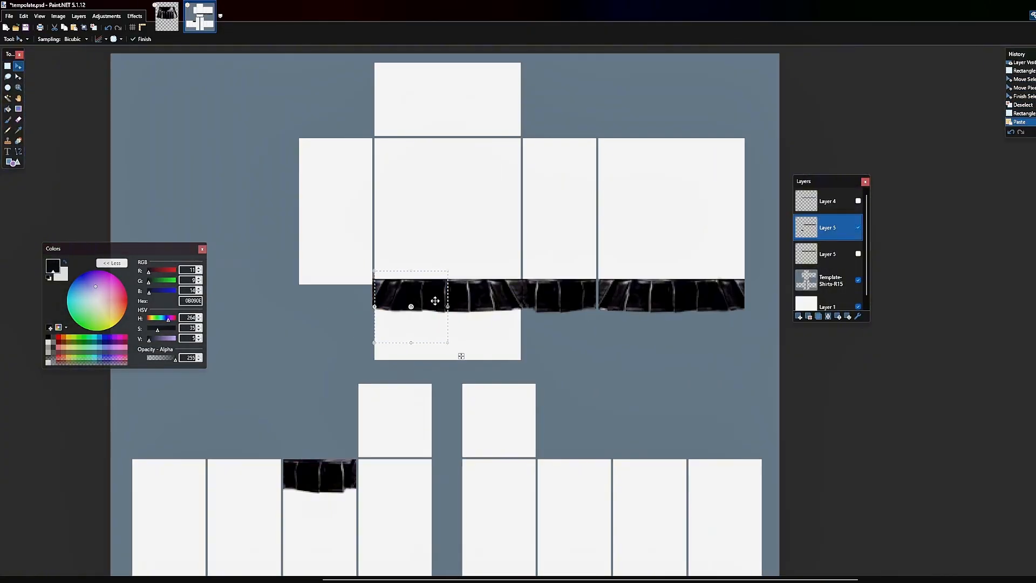
{"action": "key", "text": "ctrl+x"}
{"action": "key", "text": "ctrl+v"}
{"action": "left_click_drag", "start_coordinate": [436, 298], "coordinate": [417, 474]}
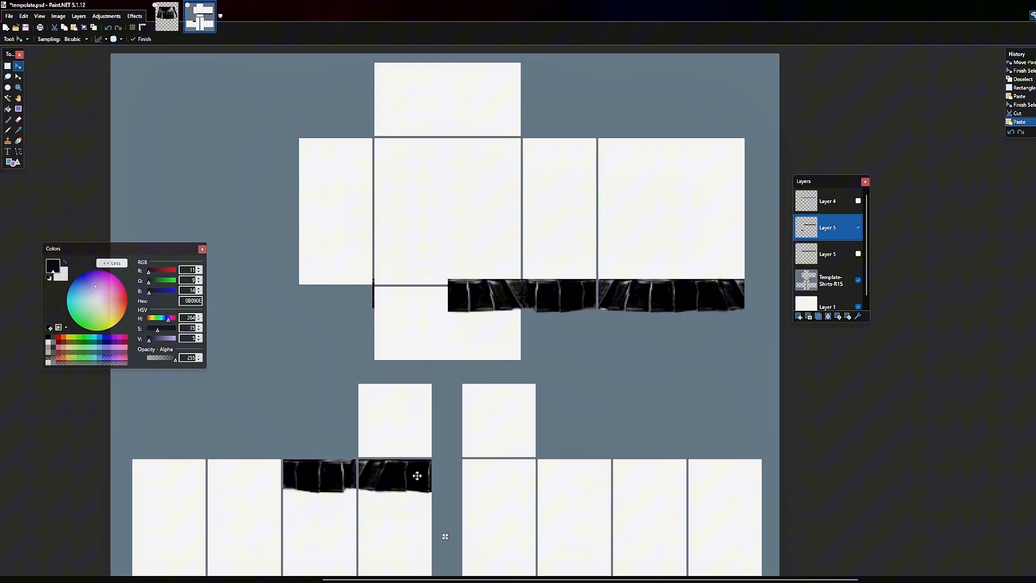
- Move the right half of the front pleats to the top of the right limb's first panel
{"action": "left_click", "coordinate": [7, 66]}
{"action": "scroll", "coordinate": [551, 285], "scroll_direction": "up", "scroll_amount": 3}
{"action": "left_click_drag", "start_coordinate": [349, 274], "coordinate": [491, 398]}
{"action": "scroll", "coordinate": [495, 286], "scroll_direction": "down", "scroll_amount": 3}
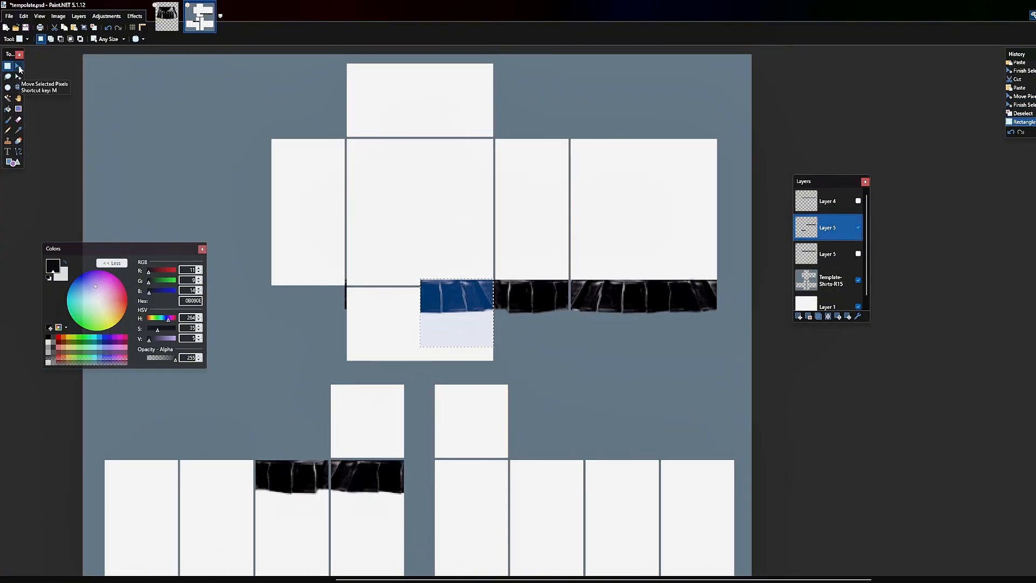
{"action": "left_click", "coordinate": [19, 69]}
{"action": "left_click_drag", "start_coordinate": [463, 297], "coordinate": [477, 478]}
{"action": "scroll", "coordinate": [512, 443], "scroll_direction": "down", "scroll_amount": 1}
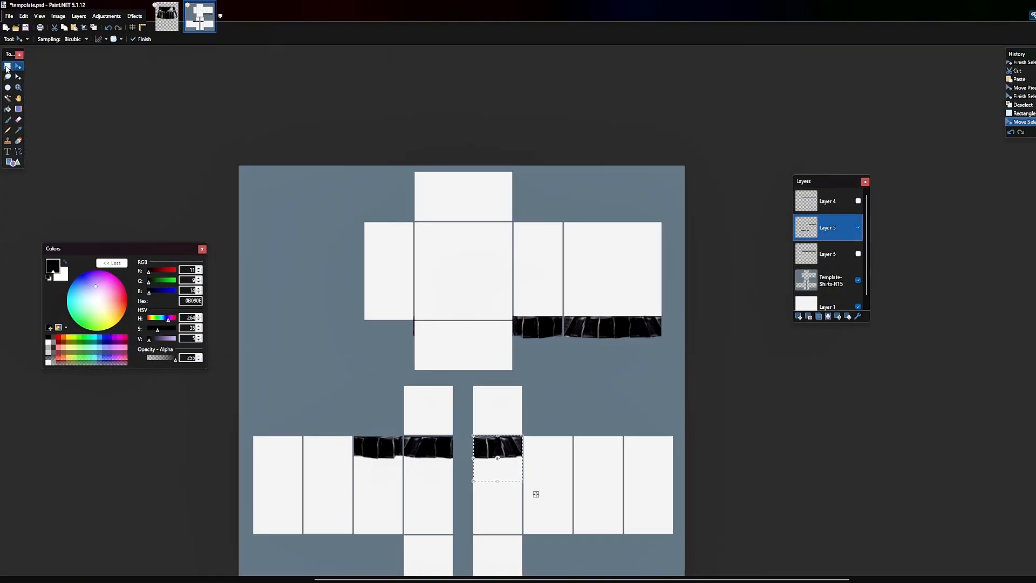
- Move the torso's right side pleats to the top of the right limb's second panel and deselect
{"action": "left_click", "coordinate": [7, 66]}
{"action": "left_click", "coordinate": [536, 323]}
{"action": "scroll", "coordinate": [536, 323], "scroll_direction": "up", "scroll_amount": 5}
{"action": "left_click_drag", "start_coordinate": [429, 286], "coordinate": [679, 450]}
{"action": "key", "text": "m"}
{"action": "scroll", "coordinate": [682, 330], "scroll_direction": "down", "scroll_amount": 4}
{"action": "left_click_drag", "start_coordinate": [664, 331], "coordinate": [683, 524]}
{"action": "scroll", "coordinate": [666, 526], "scroll_direction": "up", "scroll_amount": 4}
{"action": "left_click_drag", "start_coordinate": [602, 484], "coordinate": [590, 472]}
{"action": "scroll", "coordinate": [474, 405], "scroll_direction": "down", "scroll_amount": 5}
{"action": "key", "text": "s"}
{"action": "key", "text": "ctrl+d"}
- Move the left half of the back pleats to the top of the right limb's third panel
{"action": "scroll", "coordinate": [415, 475], "scroll_direction": "up", "scroll_amount": 4}
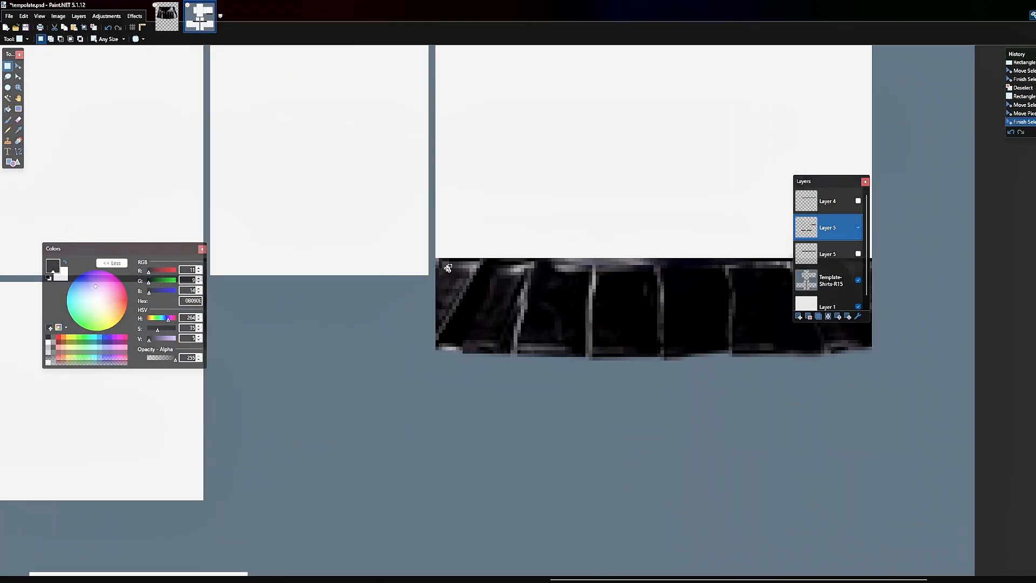
{"action": "left_click_drag", "start_coordinate": [436, 258], "coordinate": [654, 446]}
{"action": "left_click", "coordinate": [19, 65]}
{"action": "scroll", "coordinate": [604, 286], "scroll_direction": "down", "scroll_amount": 5}
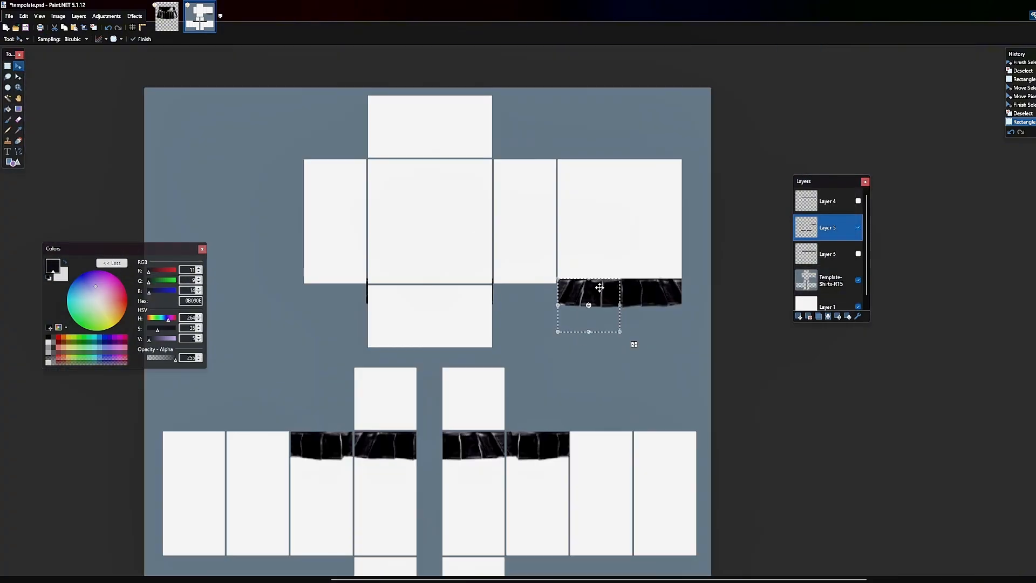
{"action": "scroll", "coordinate": [613, 458], "scroll_direction": "up", "scroll_amount": 4}
{"action": "left_click_drag", "start_coordinate": [600, 287], "coordinate": [663, 292]}
{"action": "scroll", "coordinate": [621, 408], "scroll_direction": "down", "scroll_amount": 4}
- Move the remaining right half of the back pleats to the top of the left limb's second panel
{"action": "left_click", "coordinate": [18, 76]}
{"action": "scroll", "coordinate": [662, 290], "scroll_direction": "up", "scroll_amount": 4}
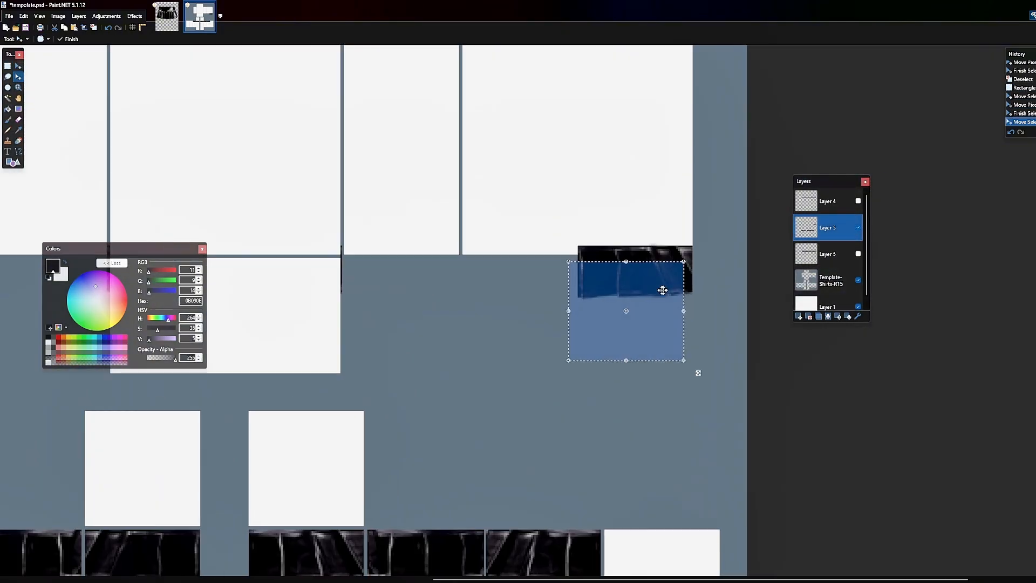
{"action": "scroll", "coordinate": [662, 289], "scroll_direction": "up", "scroll_amount": 3}
{"action": "left_click_drag", "start_coordinate": [659, 494], "coordinate": [380, 533]}
{"action": "key", "text": "m"}
{"action": "scroll", "coordinate": [670, 478], "scroll_direction": "down", "scroll_amount": 4}
{"action": "left_click_drag", "start_coordinate": [380, 533], "coordinate": [421, 483]}
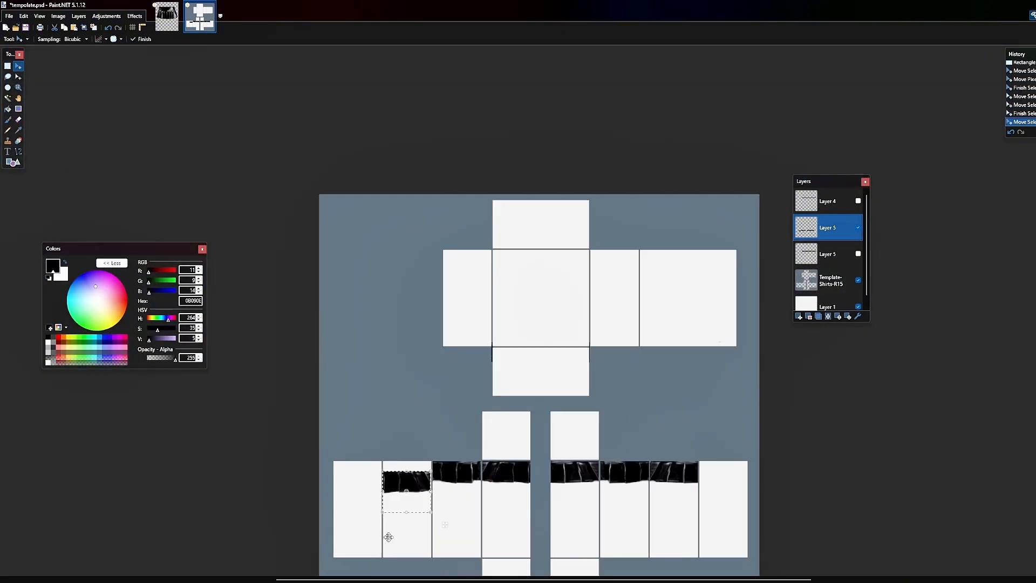
{"action": "scroll", "coordinate": [418, 488], "scroll_direction": "up", "scroll_amount": 5}
{"action": "left_click_drag", "start_coordinate": [422, 442], "coordinate": [423, 400]}
{"action": "left_click", "coordinate": [7, 66]}
{"action": "left_click", "coordinate": [484, 374]}
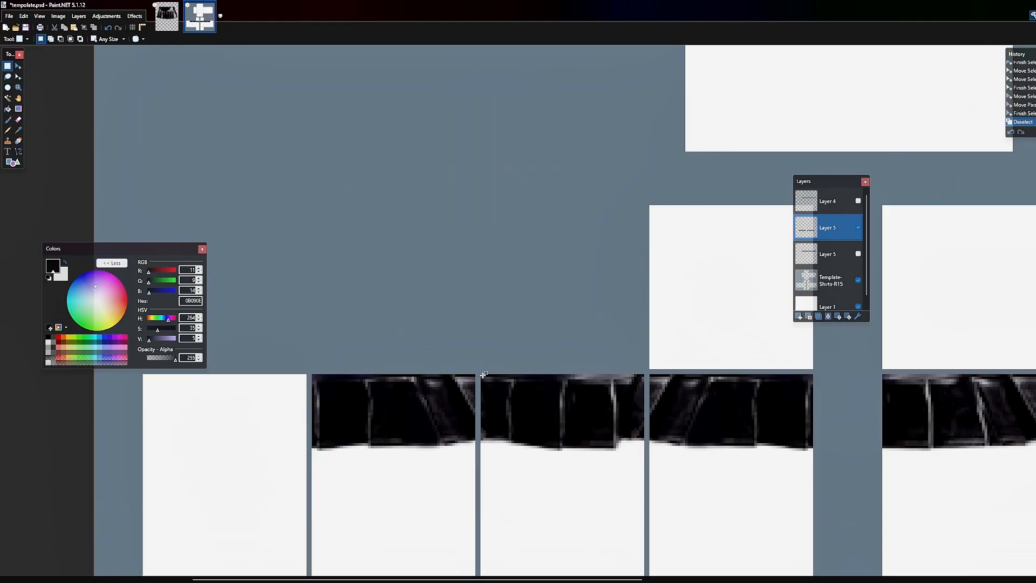
- Copy the pleats on the left limb's third panel and fit them, mirrored horizontally, onto its empty first panel
{"action": "left_click_drag", "start_coordinate": [483, 375], "coordinate": [645, 524]}
{"action": "key", "text": "ctrl+c"}
{"action": "key", "text": "ctrl+v"}
{"action": "left_click_drag", "start_coordinate": [646, 449], "coordinate": [142, 450]}
{"action": "left_click_drag", "start_coordinate": [481, 449], "coordinate": [309, 449]}
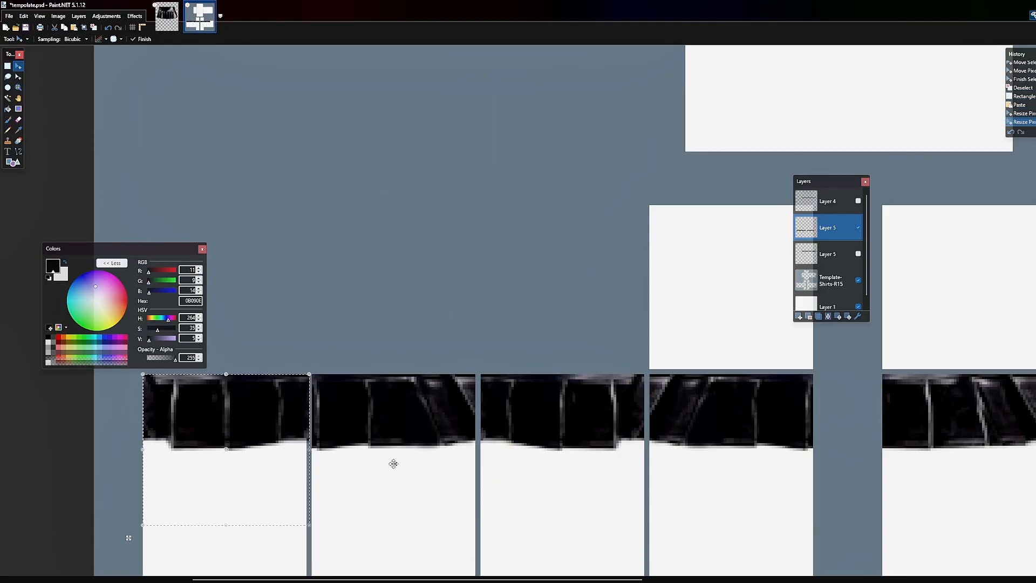
{"action": "key", "text": "ctrl+d"}
- Copy the pleats on the right limb's second panel and fit them, mirrored horizontally, onto its empty fourth panel
{"action": "scroll", "coordinate": [394, 463], "scroll_direction": "down", "scroll_amount": 3}
{"action": "left_click_drag", "start_coordinate": [938, 434], "coordinate": [513, 375]}
{"action": "scroll", "coordinate": [452, 371], "scroll_direction": "up", "scroll_amount": 6}
{"action": "scroll", "coordinate": [435, 353], "scroll_direction": "down", "scroll_amount": 3}
{"action": "left_click", "coordinate": [7, 65]}
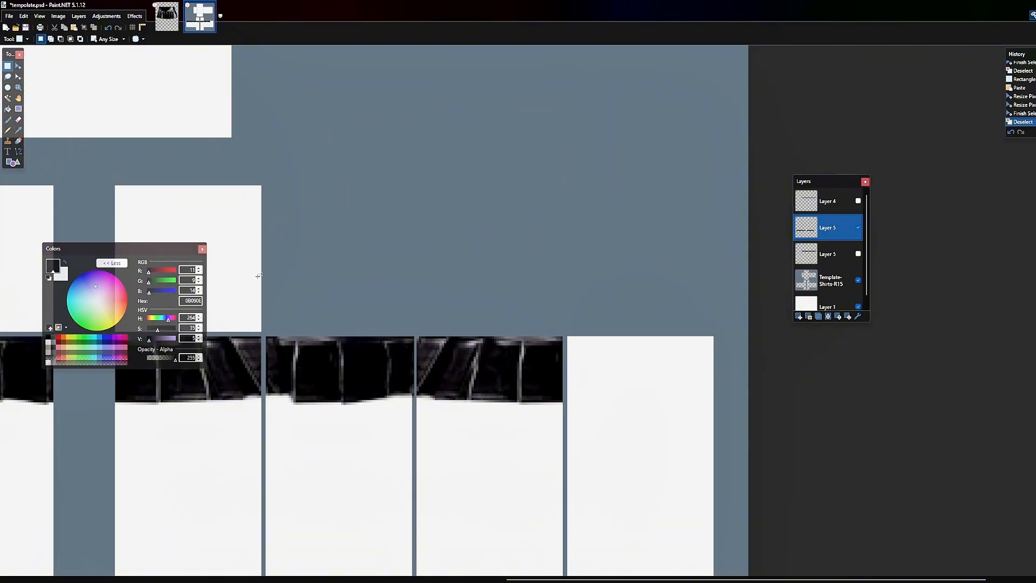
{"action": "left_click_drag", "start_coordinate": [268, 338], "coordinate": [413, 468]}
{"action": "key", "text": "ctrl+c"}
{"action": "key", "text": "ctrl+v"}
{"action": "left_click_drag", "start_coordinate": [265, 403], "coordinate": [713, 421]}
{"action": "left_click_drag", "start_coordinate": [411, 402], "coordinate": [567, 404]}
{"action": "key", "text": "ctrl+d"}
- Fill in the hem gaps at the inner edges of both limbs' outermost pleats using a size 2 black paintbrush at 100% hardness
{"action": "scroll", "coordinate": [585, 417], "scroll_direction": "up", "scroll_amount": 3}
{"action": "key", "text": "e"}
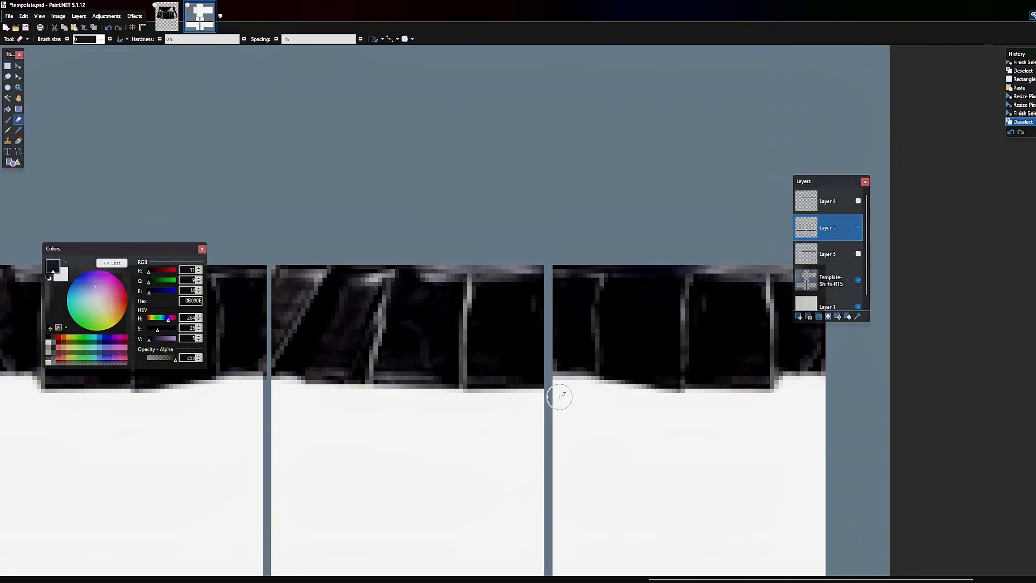
{"action": "scroll", "coordinate": [556, 389], "scroll_direction": "down", "scroll_amount": 3}
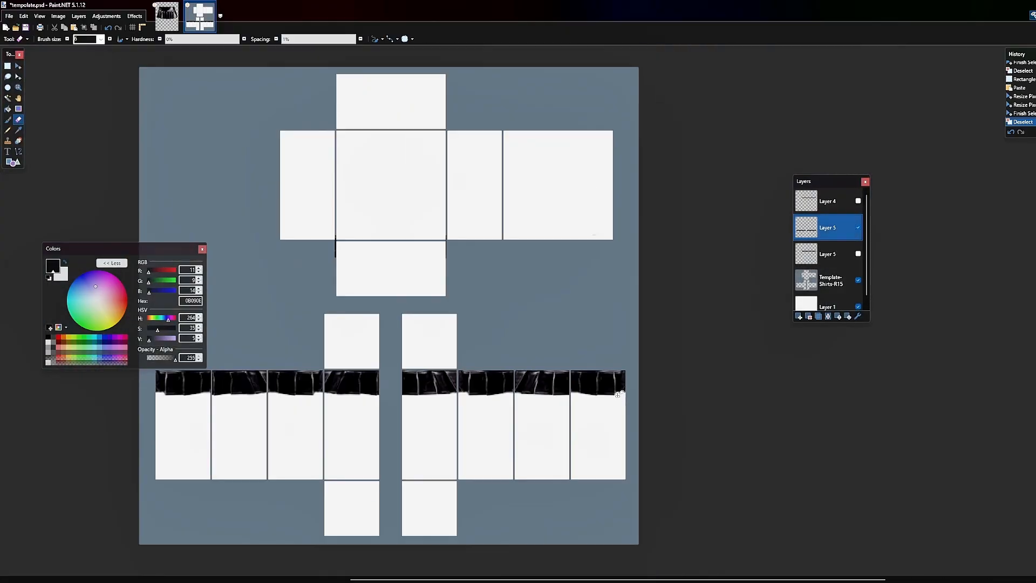
{"action": "scroll", "coordinate": [507, 402], "scroll_direction": "up", "scroll_amount": 2}
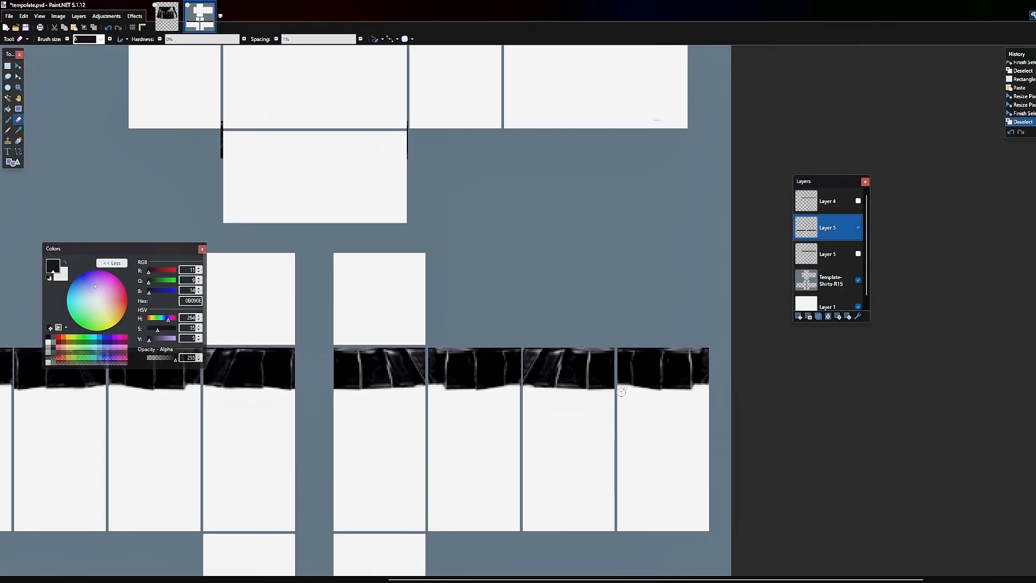
{"action": "scroll", "coordinate": [648, 378], "scroll_direction": "up", "scroll_amount": 3}
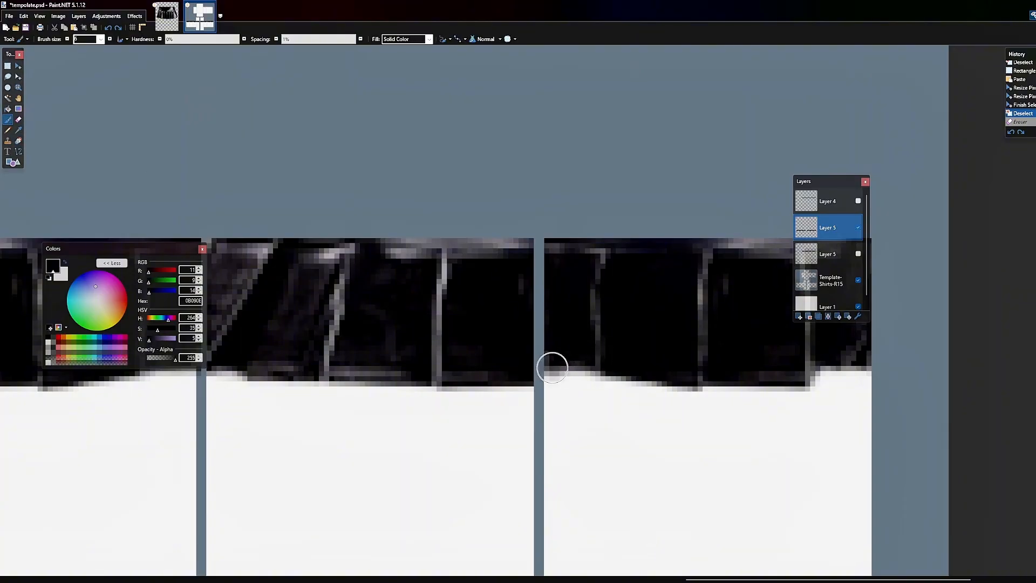
{"action": "scroll", "coordinate": [589, 362], "scroll_direction": "down", "scroll_amount": 2}
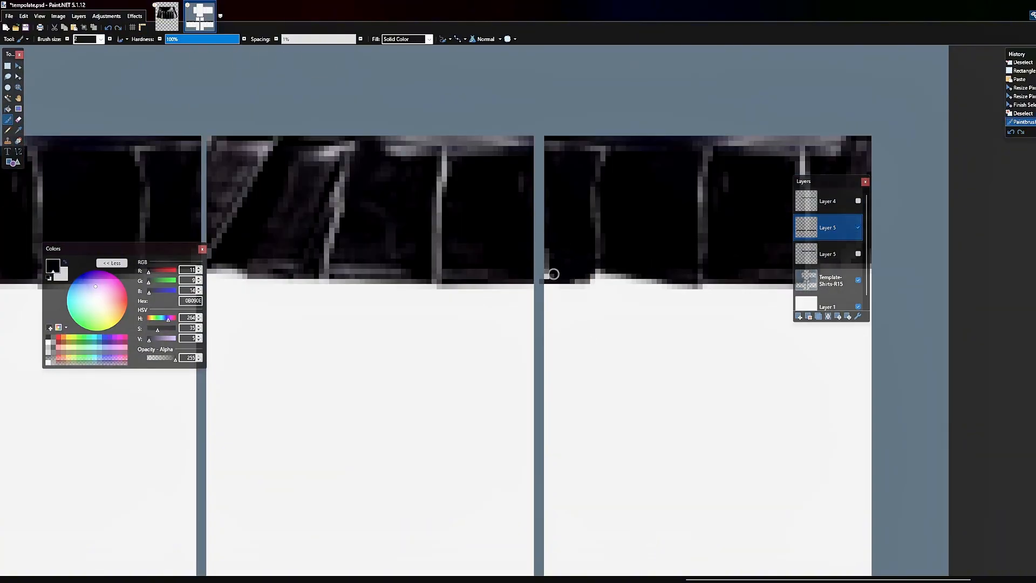
{"action": "left_click_drag", "start_coordinate": [568, 256], "coordinate": [571, 257]}
{"action": "scroll", "coordinate": [610, 264], "scroll_direction": "down", "scroll_amount": 6}
{"action": "scroll", "coordinate": [397, 271], "scroll_direction": "up", "scroll_amount": 7}
{"action": "mouse_move", "coordinate": [448, 259]}
{"action": "left_mouse_down"}
{"action": "mouse_move", "coordinate": [447, 219]}
{"action": "mouse_move", "coordinate": [444, 287]}
{"action": "mouse_move", "coordinate": [364, 279]}
{"action": "mouse_move", "coordinate": [427, 270]}
{"action": "left_mouse_up"}
{"action": "scroll", "coordinate": [439, 276], "scroll_direction": "down", "scroll_amount": 3}
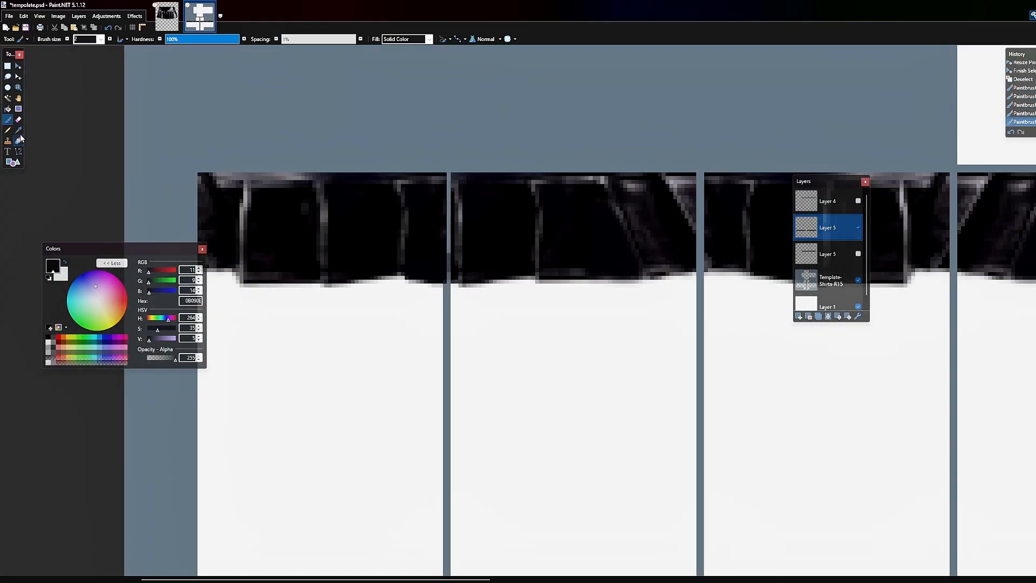
- Toggle the original torso pleats on and off to compare, and show the waistband on Layer 4 again
{"action": "scroll", "coordinate": [326, 309], "scroll_direction": "down", "scroll_amount": 2}
{"action": "scroll", "coordinate": [466, 268], "scroll_direction": "down", "scroll_amount": 4}
{"action": "key", "text": "s"}
{"action": "scroll", "coordinate": [573, 278], "scroll_direction": "up", "scroll_amount": 2}
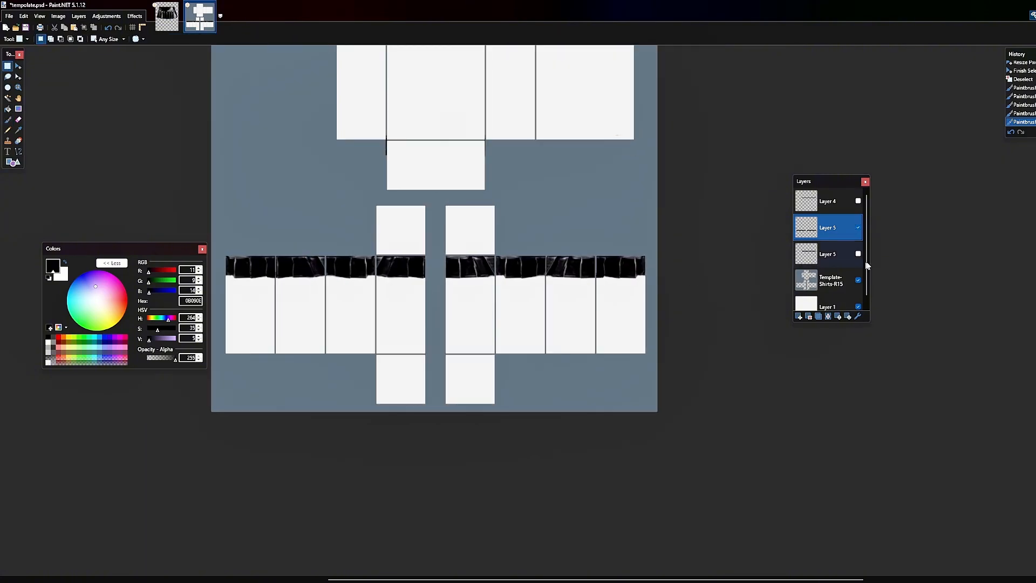
{"action": "left_click", "coordinate": [858, 253]}
{"action": "left_click", "coordinate": [858, 254]}
{"action": "left_click", "coordinate": [858, 200]}
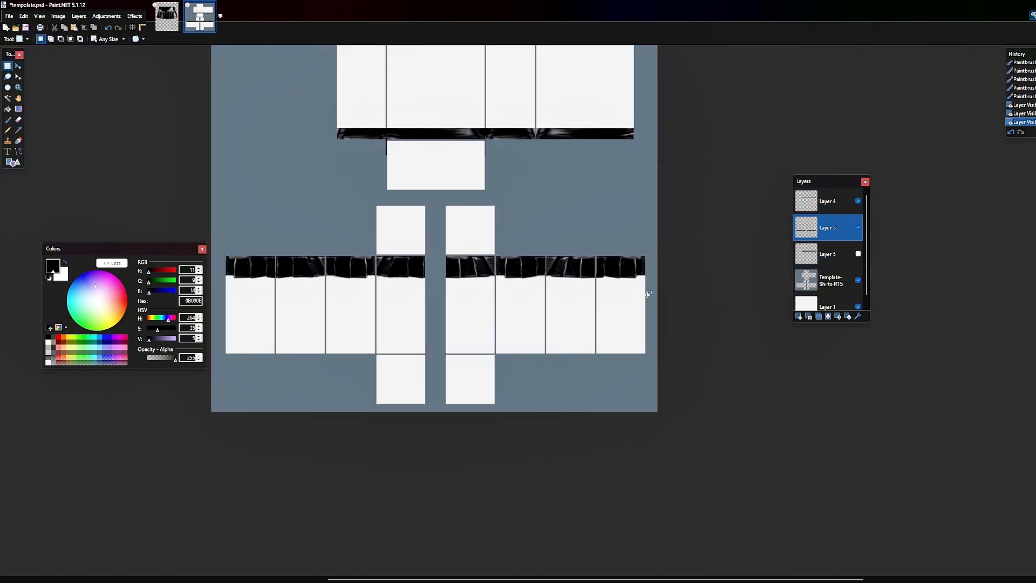
- Cut a thin strip off the top of the limb pleats and move the remaining pleats up to the limb panels' upper edge
{"action": "left_click_drag", "start_coordinate": [225, 255], "coordinate": [646, 261]}
{"action": "key", "text": "ctrl+x"}
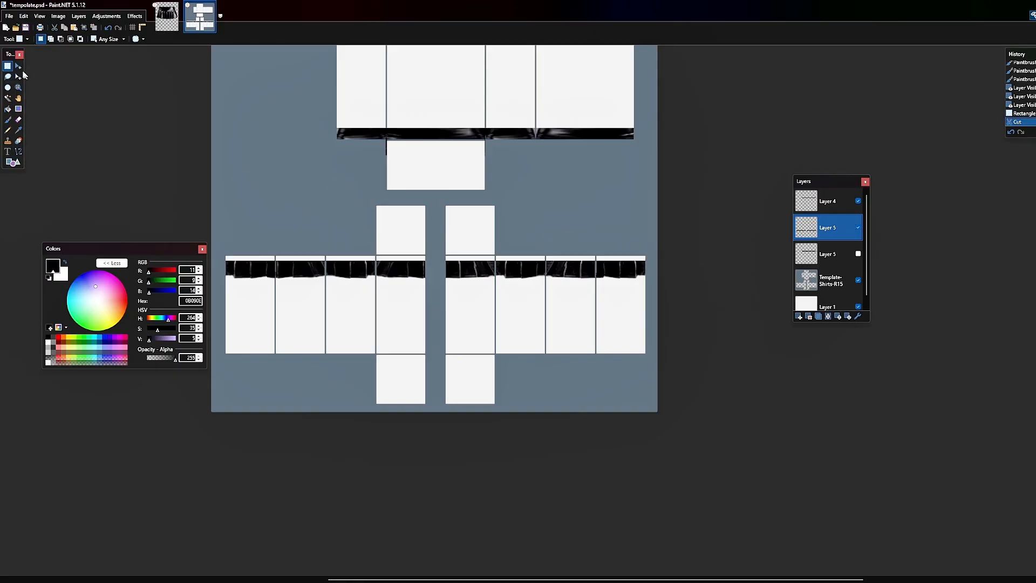
{"action": "left_click_drag", "start_coordinate": [217, 250], "coordinate": [654, 308]}
{"action": "key", "text": "m"}
{"action": "left_click_drag", "start_coordinate": [516, 284], "coordinate": [516, 279]}
{"action": "key", "text": "m"}
{"action": "left_click_drag", "start_coordinate": [437, 246], "coordinate": [436, 256]}
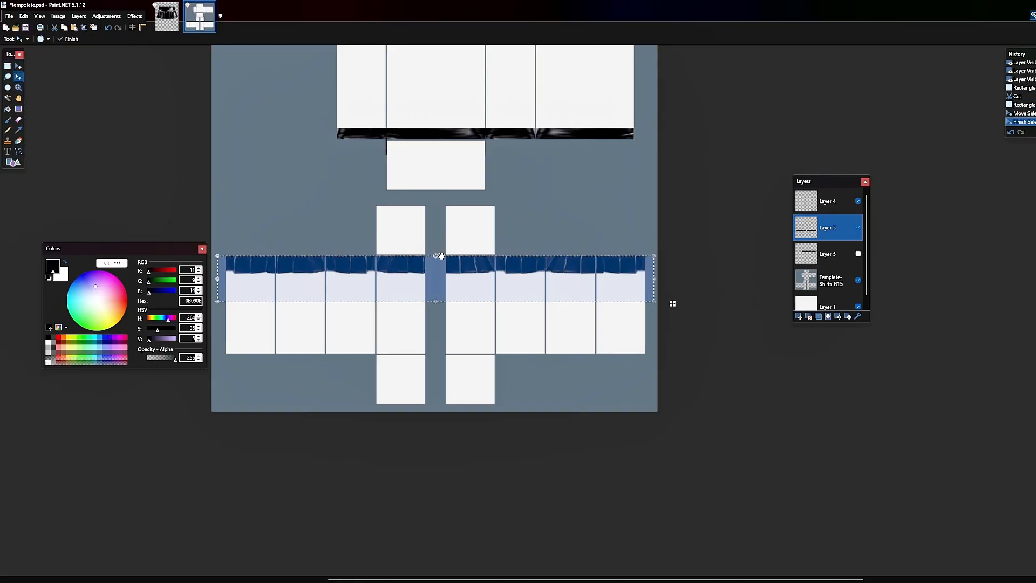
- Squash the height of the pleats across both limbs to make them shorter, and clear the selection
{"action": "key", "text": "m"}
{"action": "left_click_drag", "start_coordinate": [436, 303], "coordinate": [437, 288]}
{"action": "key", "text": "ctrl+d"}
{"action": "key", "text": "s"}
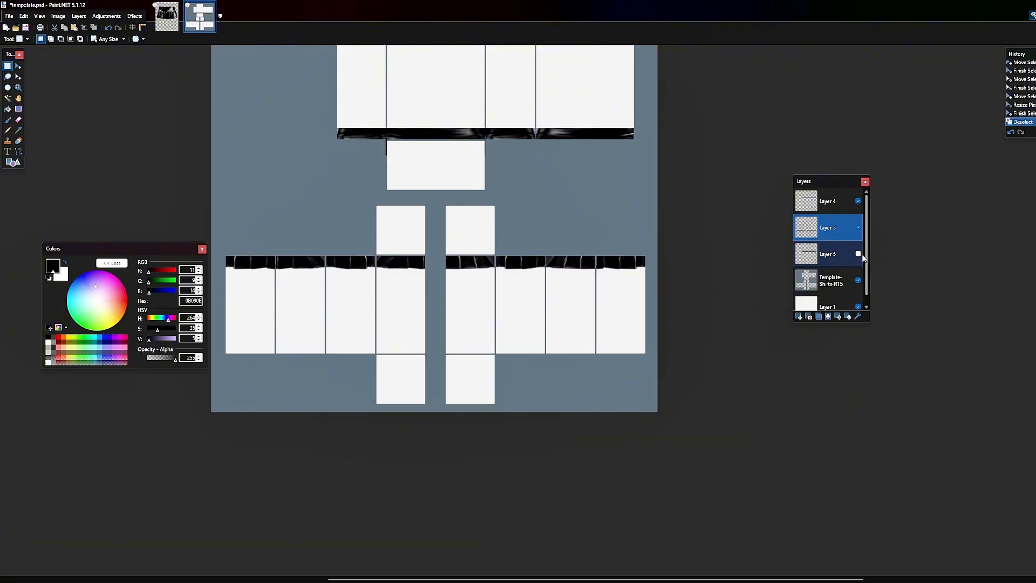
- Show the original torso pleats on the lower Layer 5 and copy the strip of pleats below the front torso panel's waistband
{"action": "left_click", "coordinate": [859, 254]}
{"action": "scroll", "coordinate": [430, 128], "scroll_direction": "up", "scroll_amount": 5}
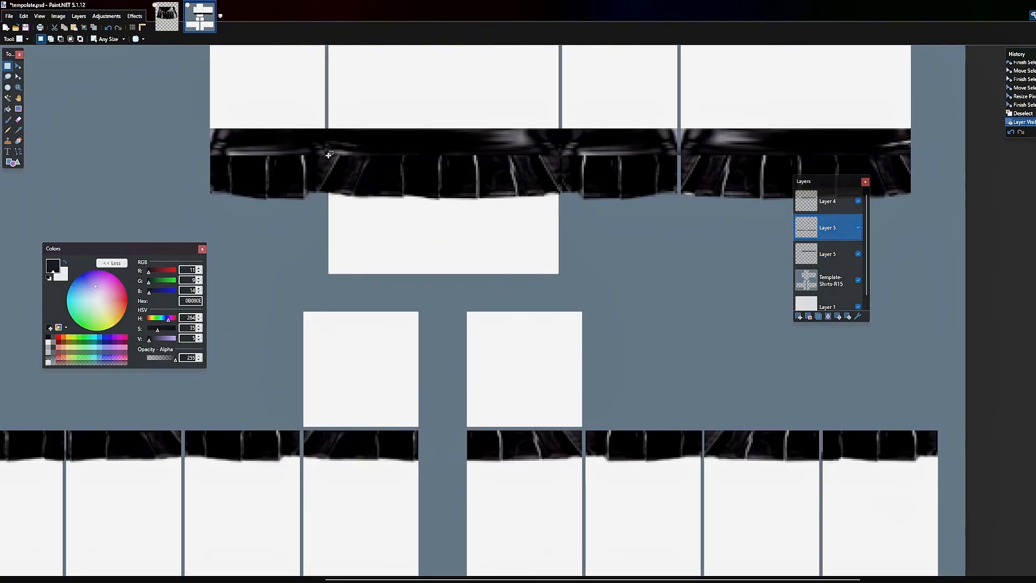
{"action": "left_click_drag", "start_coordinate": [327, 152], "coordinate": [558, 184]}
{"action": "left_click", "coordinate": [18, 67]}
{"action": "left_click_drag", "start_coordinate": [445, 186], "coordinate": [445, 219]}
{"action": "key", "text": "ctrl+z"}
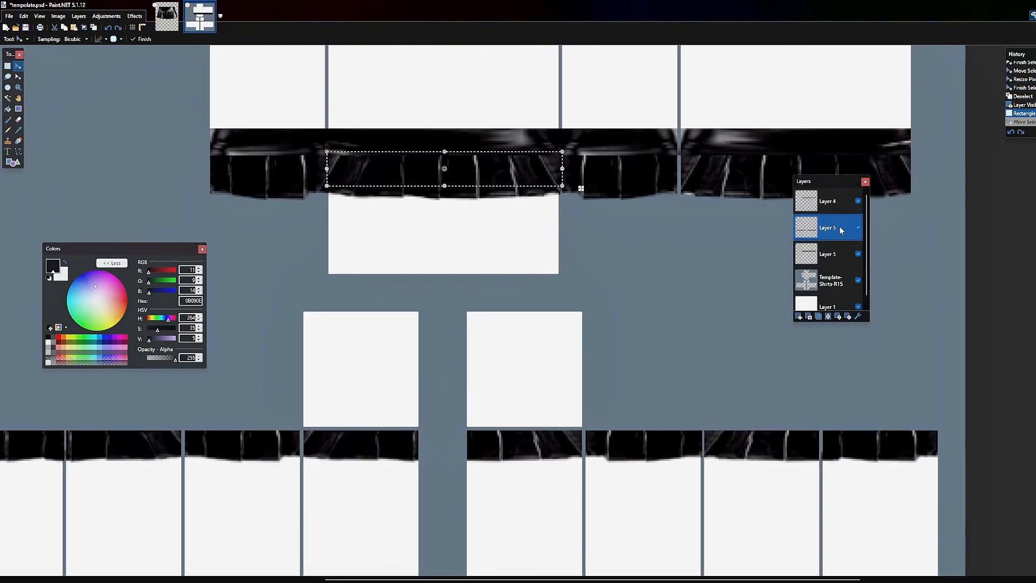
- Paste the pleat strip onto Layer 4 and merge that layer down into the limb pleats' Layer 5
{"action": "left_click", "coordinate": [831, 203]}
{"action": "key", "text": "ctrl+v"}
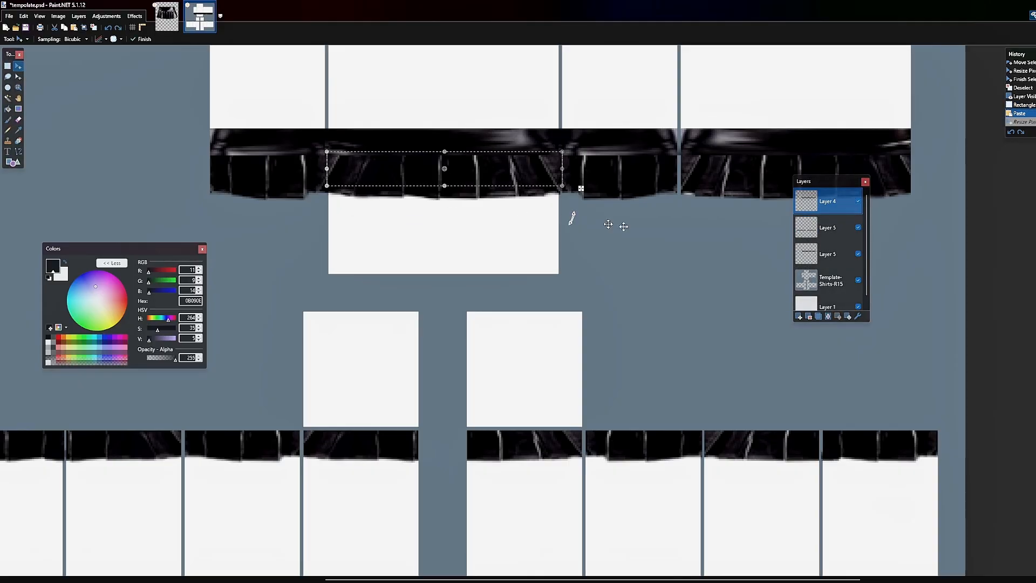
{"action": "key", "text": "ctrl+m"}
- Paste the pleat strip onto the torso pleats' Layer 5 and stretch it, flipped vertically, over the torso's bottom panel
{"action": "key", "text": "ctrl+v"}
{"action": "left_click_drag", "start_coordinate": [445, 152], "coordinate": [450, 235]}
{"action": "key", "text": "ctrl+z"}
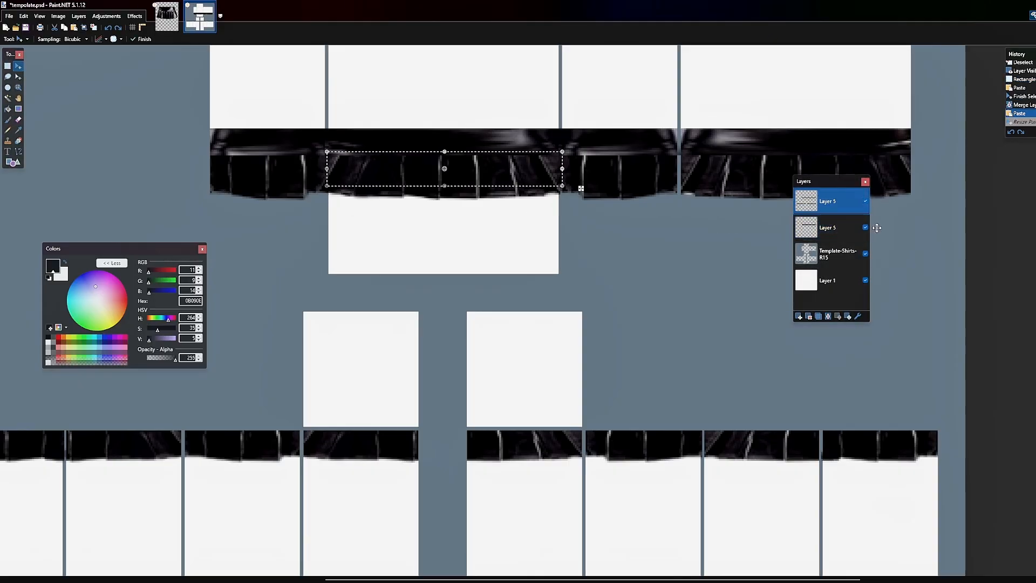
{"action": "left_click", "coordinate": [842, 227]}
{"action": "key", "text": "ctrl+v"}
{"action": "left_click_drag", "start_coordinate": [445, 153], "coordinate": [466, 279]}
- Try filling the upper part of the torso's bottom panel with another resized pleat strip, and undo the attempt
{"action": "left_click_drag", "start_coordinate": [447, 186], "coordinate": [453, 218]}
{"action": "key", "text": "ctrl+v"}
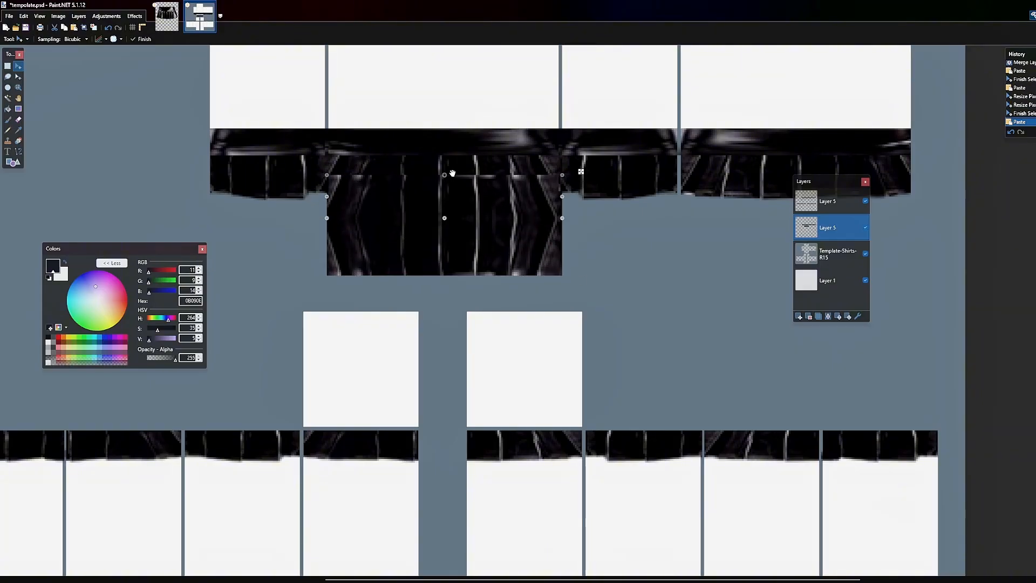
{"action": "left_click_drag", "start_coordinate": [452, 173], "coordinate": [454, 158]}
{"action": "scroll", "coordinate": [466, 189], "scroll_direction": "down", "scroll_amount": 2}
{"action": "key", "text": "ctrl+z"}
{"action": "key", "text": "ctrl+z"}
{"action": "key", "text": "ctrl+z"}
{"action": "key", "text": "ctrl+z"}
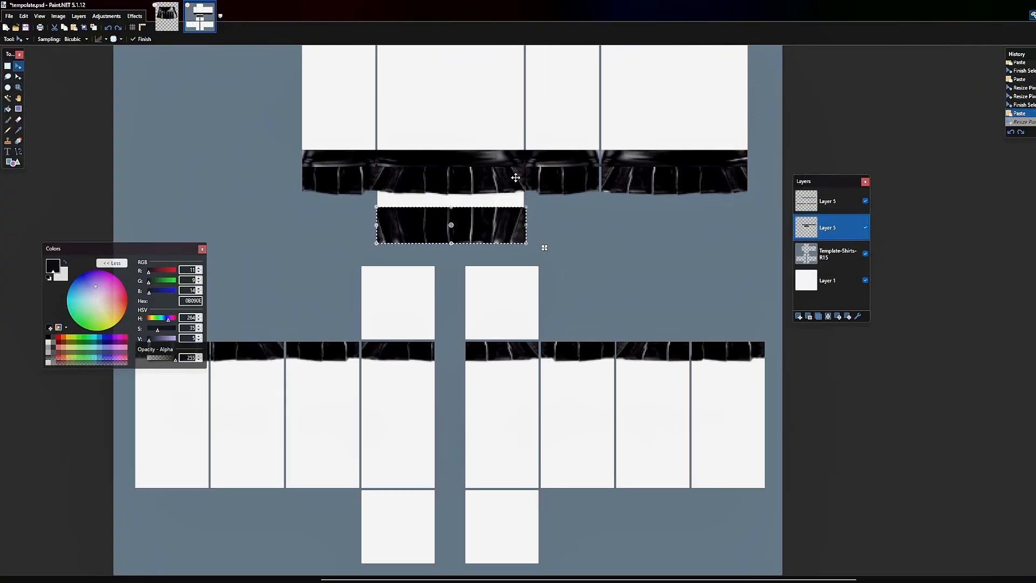
- Move both Layer 5 layers beneath the Template-Shirts-R15 layer and merge them into one
{"action": "left_click_drag", "start_coordinate": [829, 227], "coordinate": [828, 256]}
{"action": "scroll", "coordinate": [436, 154], "scroll_direction": "up", "scroll_amount": 2}
{"action": "key", "text": "ctrl+d"}
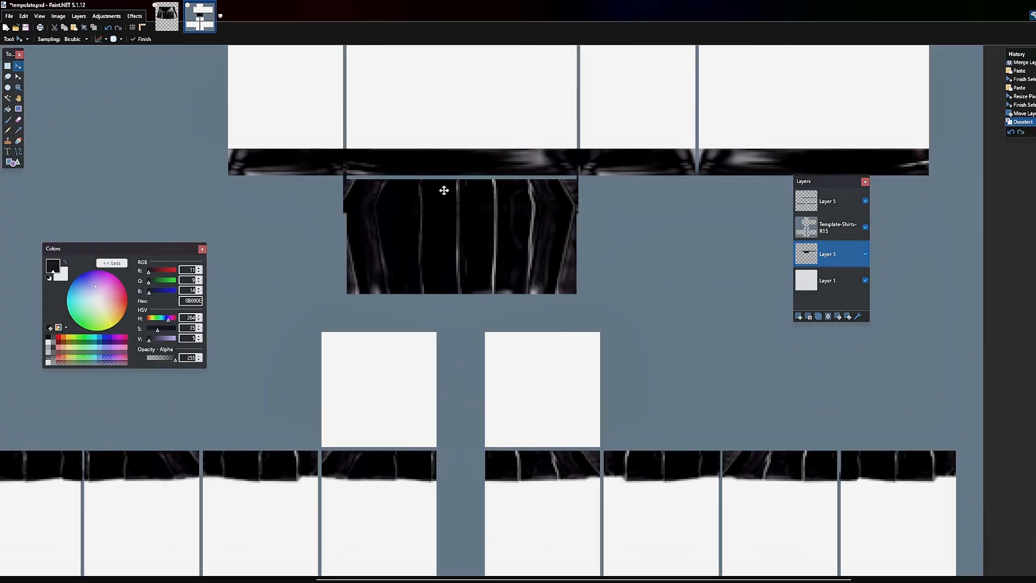
{"action": "scroll", "coordinate": [344, 185], "scroll_direction": "up", "scroll_amount": 3}
{"action": "left_click", "coordinate": [866, 228]}
{"action": "left_click", "coordinate": [865, 227]}
{"action": "scroll", "coordinate": [274, 193], "scroll_direction": "down", "scroll_amount": 3}
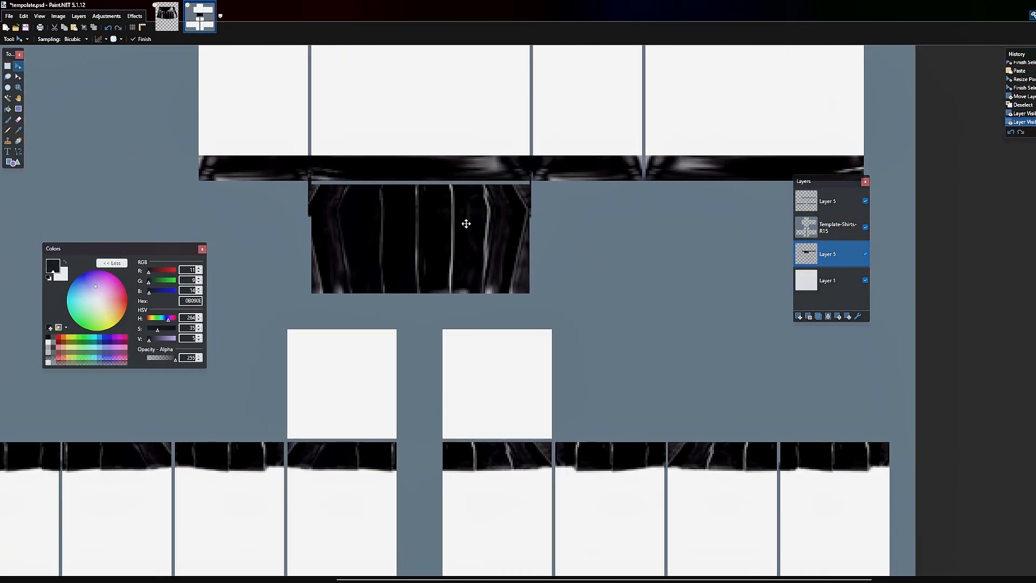
{"action": "left_click_drag", "start_coordinate": [835, 204], "coordinate": [846, 234]}
{"action": "scroll", "coordinate": [490, 199], "scroll_direction": "down", "scroll_amount": 3}
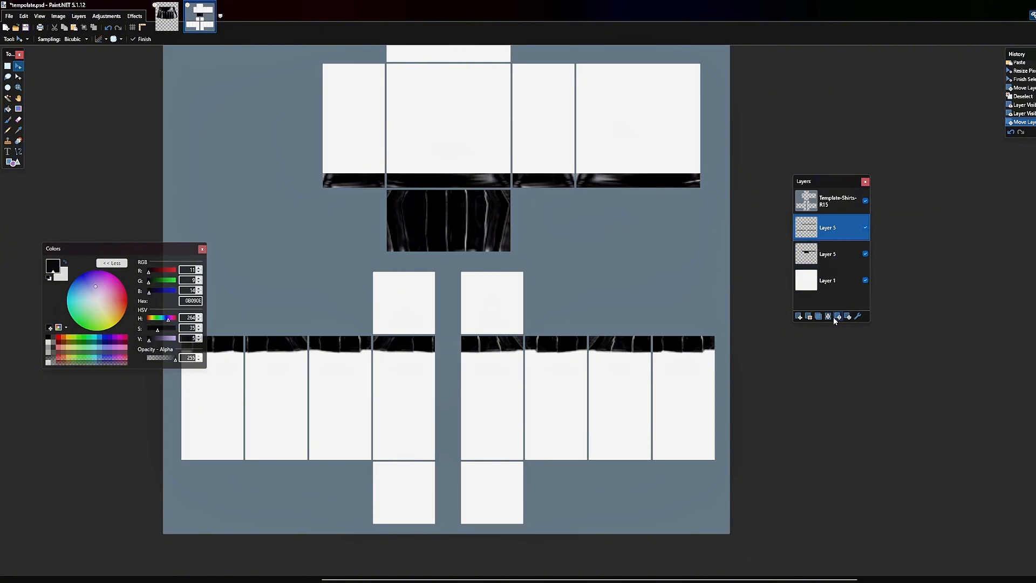
- Copy the left and right halves of the torso bottom panel's pleats onto the matching top panels of the two limbs
{"action": "left_click", "coordinate": [8, 65]}
{"action": "scroll", "coordinate": [394, 195], "scroll_direction": "up", "scroll_amount": 2}
{"action": "left_click_drag", "start_coordinate": [376, 183], "coordinate": [538, 345]}
{"action": "scroll", "coordinate": [514, 283], "scroll_direction": "down", "scroll_amount": 1}
{"action": "key", "text": "ctrl+c"}
{"action": "key", "text": "ctrl+v"}
{"action": "left_click_drag", "start_coordinate": [509, 246], "coordinate": [643, 400]}
{"action": "left_click", "coordinate": [18, 77]}
{"action": "key", "text": "ctrl+c"}
{"action": "key", "text": "ctrl+v"}
{"action": "key", "text": "ctrl+d"}
{"action": "scroll", "coordinate": [653, 381], "scroll_direction": "down", "scroll_amount": 1}
{"action": "scroll", "coordinate": [555, 319], "scroll_direction": "up", "scroll_amount": 3}
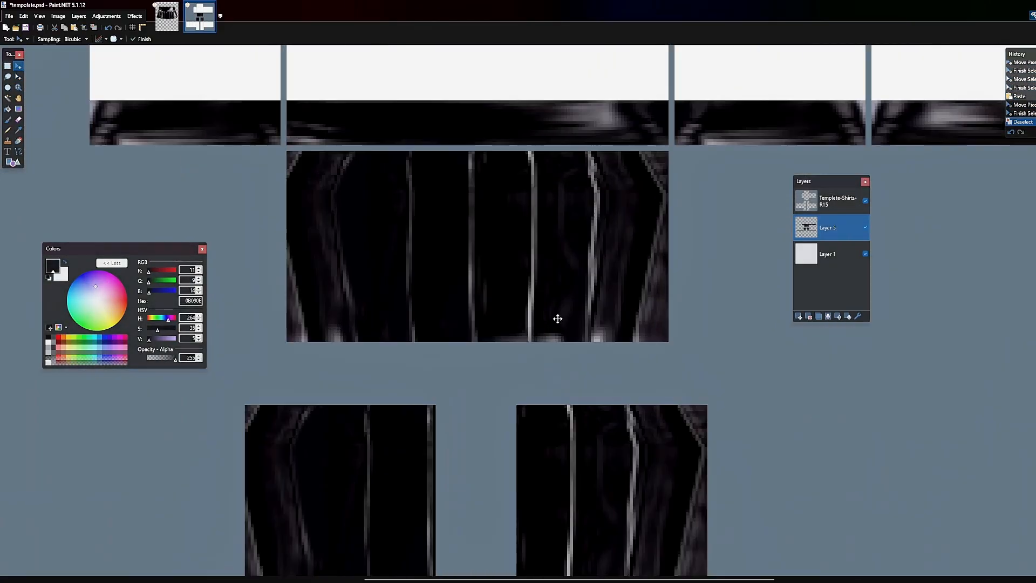
- Remove the light smudges along the lower edge of the torso's bottom panel with a size 14 Clone Stamp at 100% hardness
{"action": "key", "text": "b"}
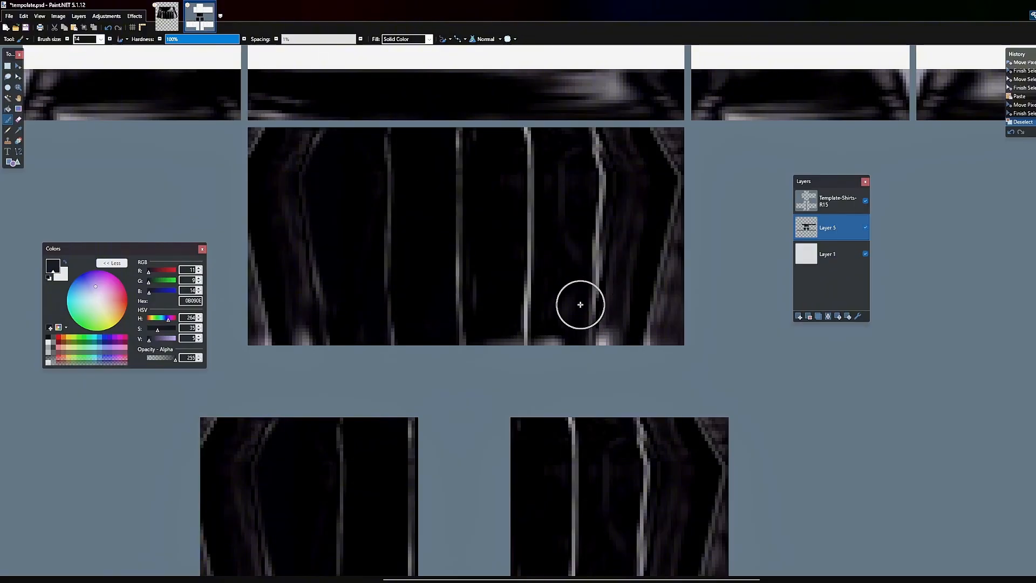
{"action": "left_click", "coordinate": [7, 140]}
{"action": "left_click", "coordinate": [497, 277], "text": "ctrl"}
{"action": "scroll", "coordinate": [556, 294], "scroll_direction": "up", "scroll_amount": 1}
{"action": "left_click", "coordinate": [566, 288]}
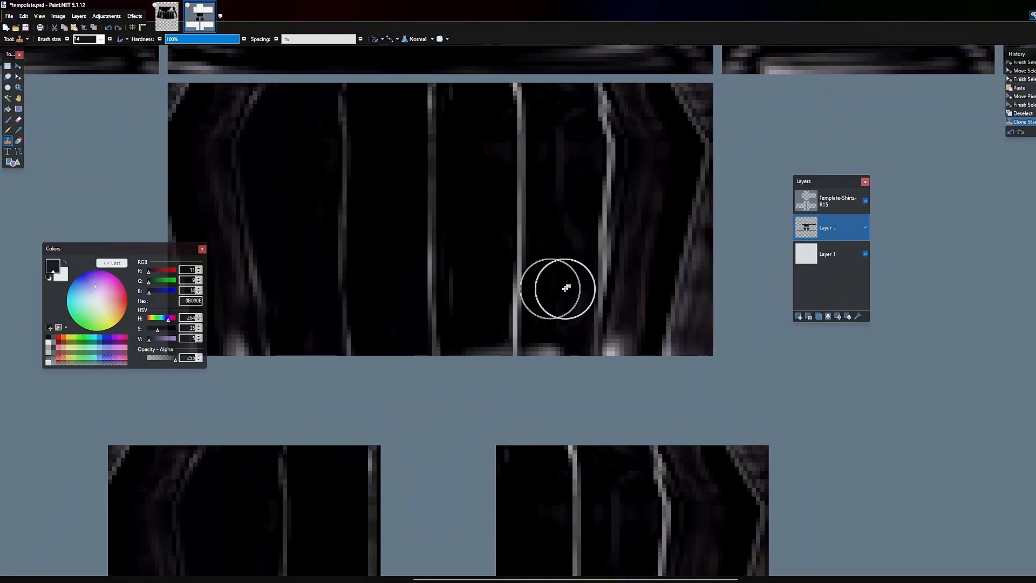
{"action": "left_click_drag", "start_coordinate": [565, 327], "coordinate": [546, 335]}
{"action": "left_click_drag", "start_coordinate": [626, 345], "coordinate": [620, 341]}
{"action": "left_click_drag", "start_coordinate": [483, 334], "coordinate": [472, 314]}
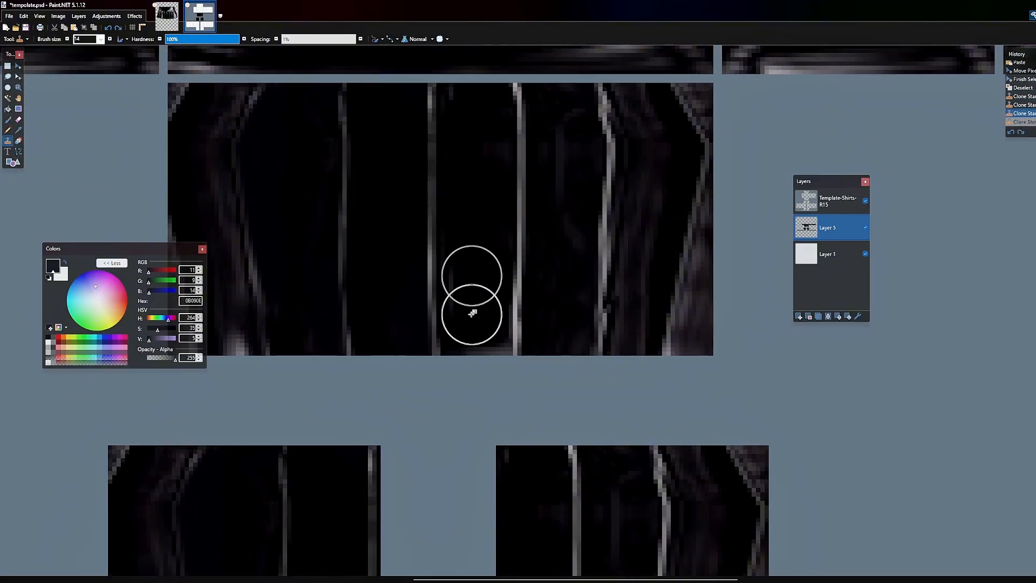
{"action": "scroll", "coordinate": [460, 302], "scroll_direction": "down", "scroll_amount": 2}
{"action": "scroll", "coordinate": [344, 328], "scroll_direction": "up", "scroll_amount": 2}
{"action": "left_click_drag", "start_coordinate": [341, 319], "coordinate": [336, 313]}
{"action": "left_click", "coordinate": [335, 286], "text": "ctrl"}
- Clone dark pleat areas over the light smudges along the lower edges of both limbs' top panels
{"action": "scroll", "coordinate": [345, 338], "scroll_direction": "down", "scroll_amount": 5}
{"action": "scroll", "coordinate": [436, 442], "scroll_direction": "up", "scroll_amount": 6}
{"action": "left_click", "coordinate": [403, 345], "text": "ctrl"}
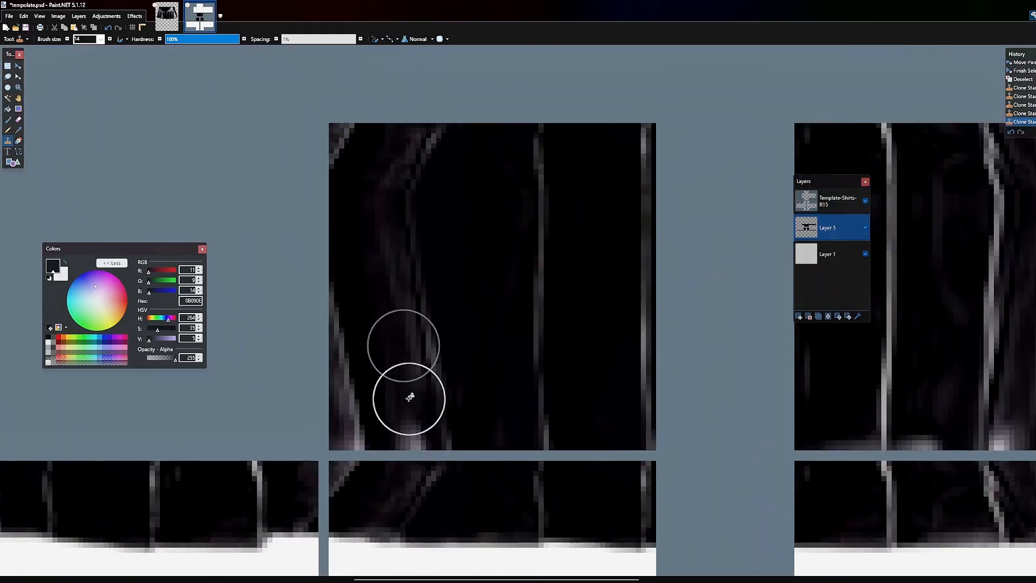
{"action": "left_click_drag", "start_coordinate": [408, 398], "coordinate": [406, 425]}
{"action": "scroll", "coordinate": [383, 369], "scroll_direction": "down", "scroll_amount": 4}
{"action": "scroll", "coordinate": [653, 379], "scroll_direction": "up", "scroll_amount": 1}
{"action": "left_click", "coordinate": [576, 409]}
{"action": "left_click", "coordinate": [509, 397]}
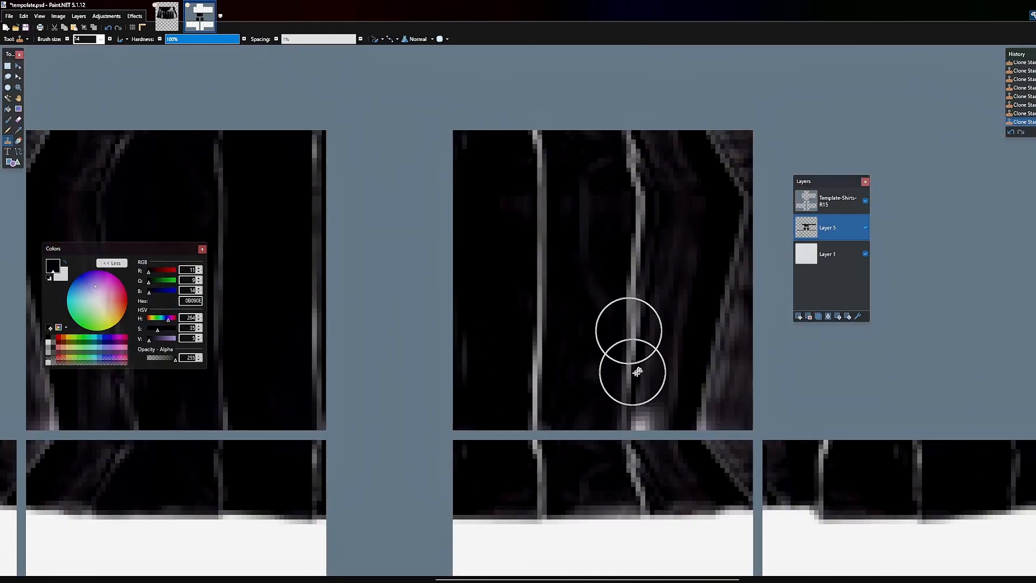
{"action": "scroll", "coordinate": [721, 367], "scroll_direction": "down", "scroll_amount": 5}
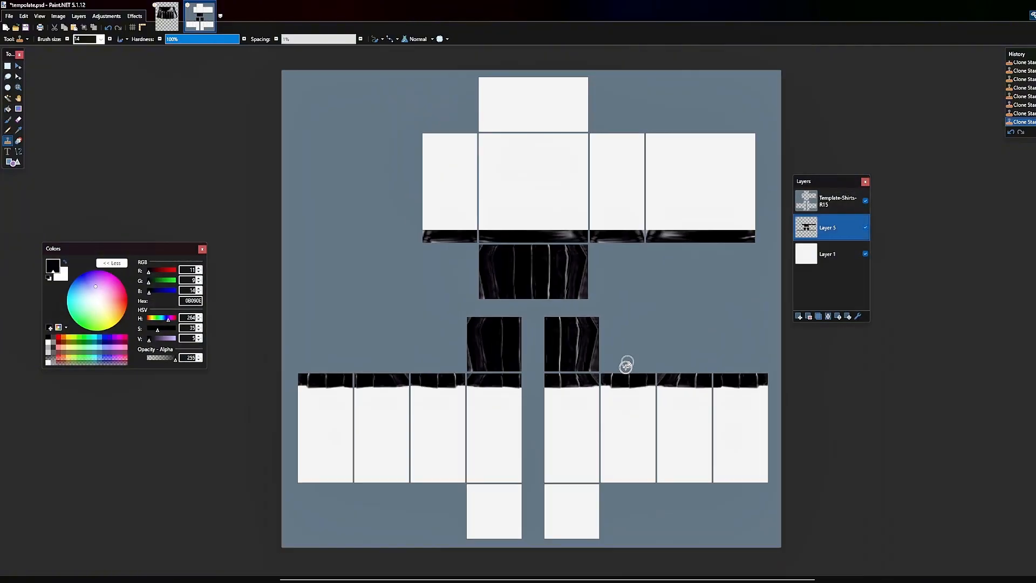
- Cut a shallow, panel-wide ellipse out of the front torso panel's waistband to curve its upper edge
{"action": "left_click", "coordinate": [10, 69]}
{"action": "scroll", "coordinate": [574, 196], "scroll_direction": "up", "scroll_amount": 5}
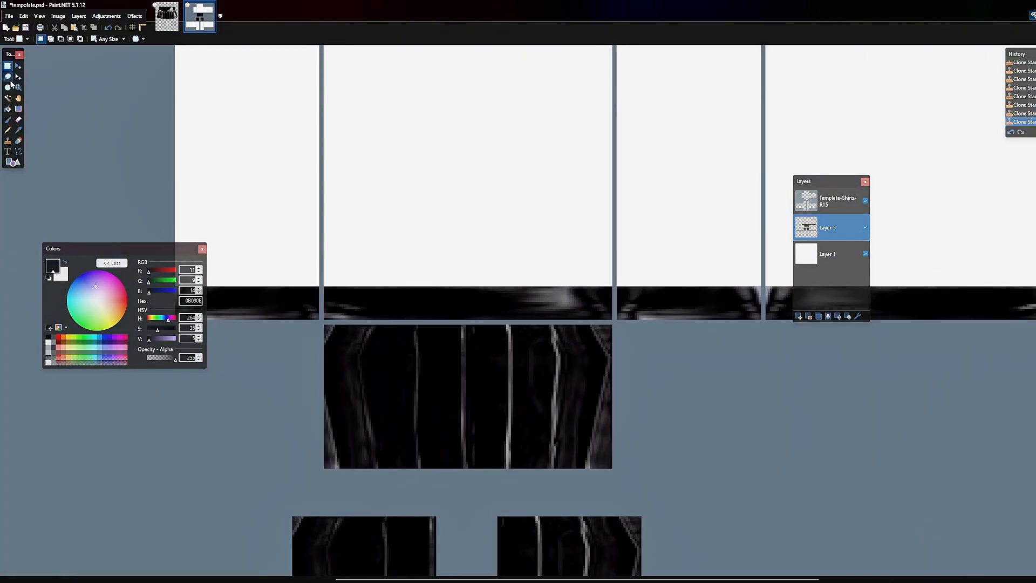
{"action": "left_click_drag", "start_coordinate": [322, 212], "coordinate": [613, 236]}
{"action": "key", "text": "m"}
{"action": "key", "text": "m"}
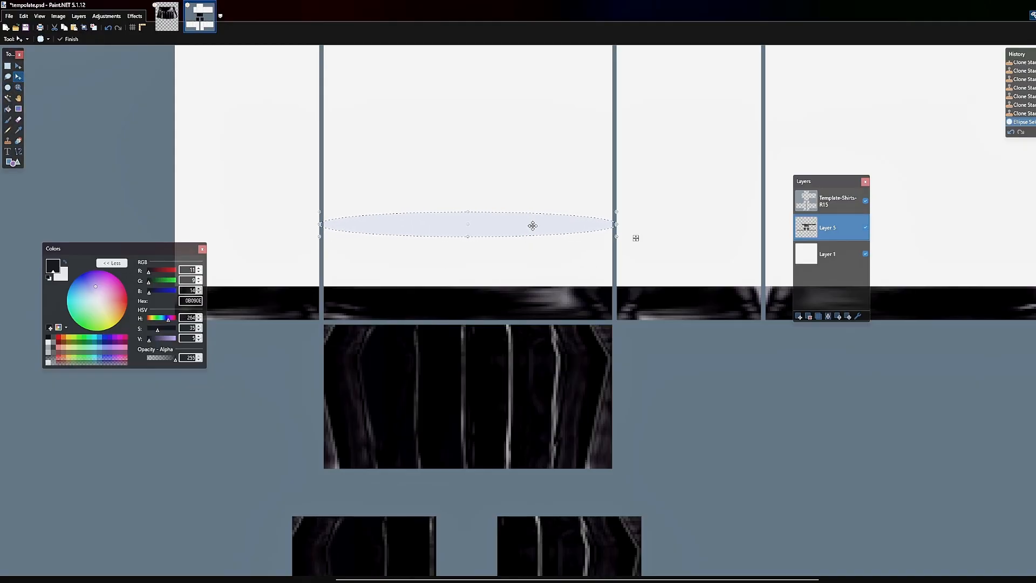
{"action": "left_click_drag", "start_coordinate": [532, 225], "coordinate": [532, 284]}
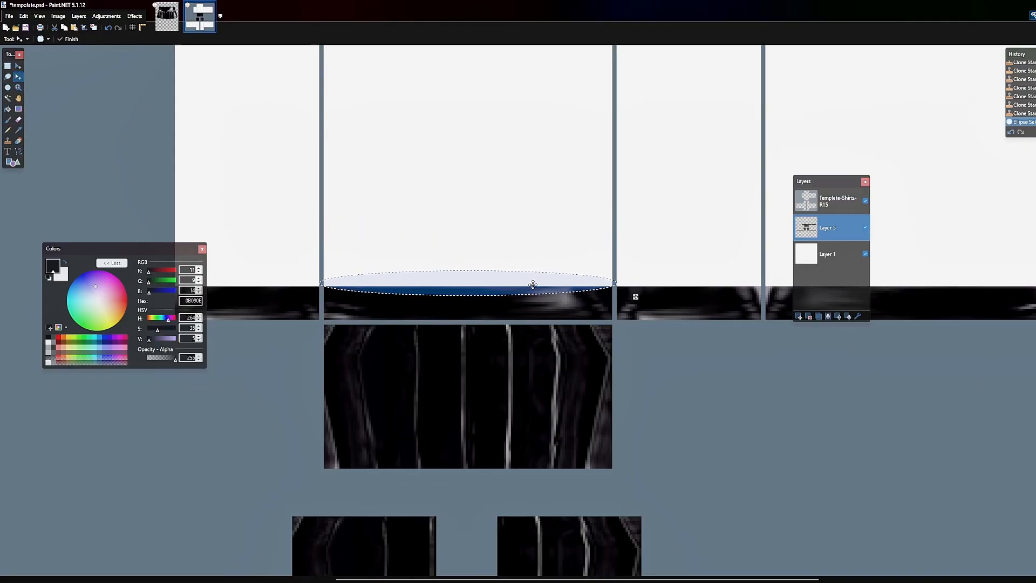
{"action": "left_click_drag", "start_coordinate": [472, 269], "coordinate": [468, 295]}
{"action": "key", "text": "ctrl+x"}
{"action": "key", "text": "ctrl+b"}
{"action": "scroll", "coordinate": [693, 281], "scroll_direction": "up", "scroll_amount": 2}
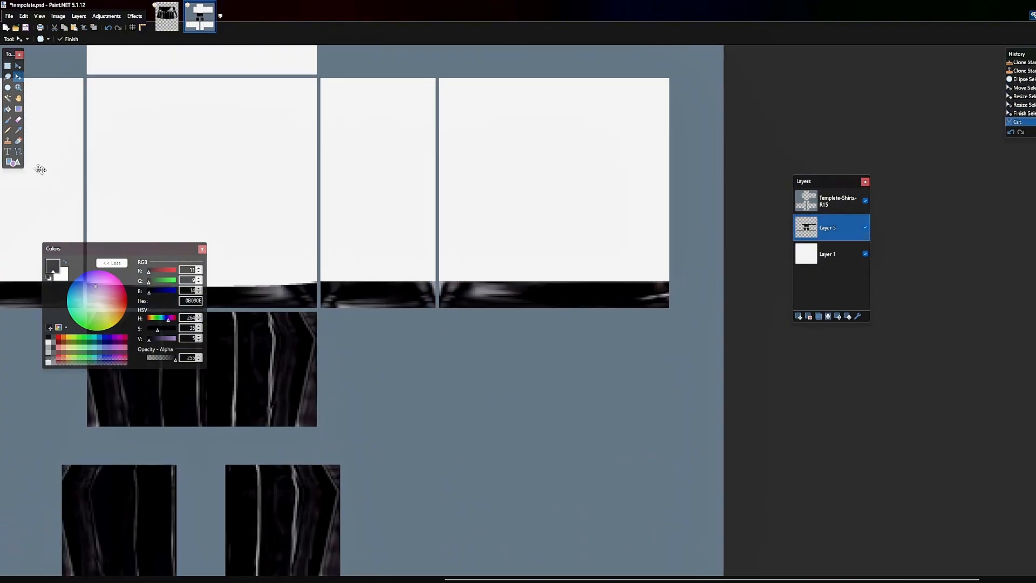
- Cut a similar shallow ellipse out of the back torso panel's waistband and hide the white Layer 1
{"action": "left_click", "coordinate": [8, 87]}
{"action": "scroll", "coordinate": [599, 281], "scroll_direction": "up", "scroll_amount": 1}
{"action": "left_click_drag", "start_coordinate": [348, 248], "coordinate": [735, 276]}
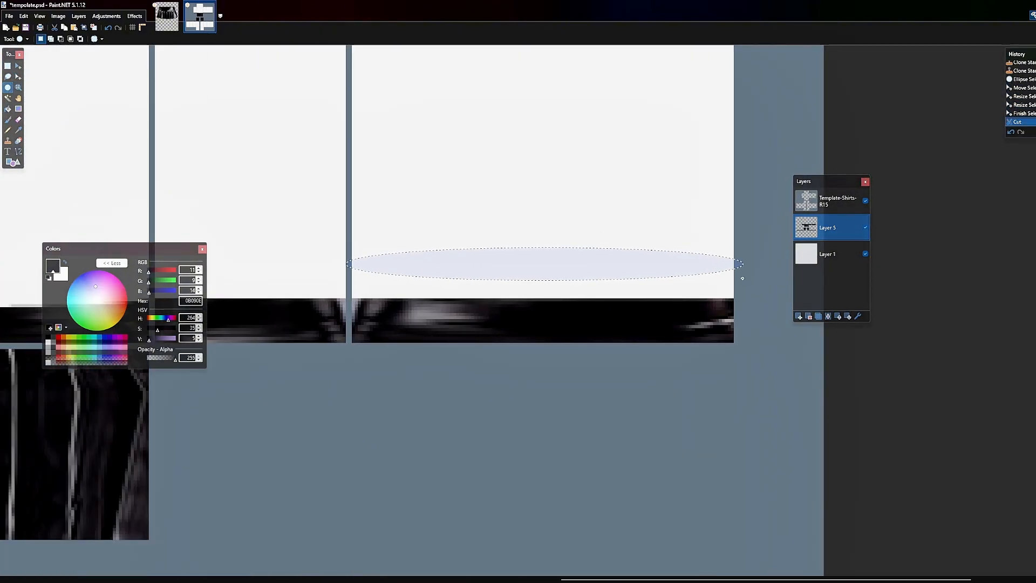
{"action": "left_click", "coordinate": [721, 273]}
{"action": "left_click_drag", "start_coordinate": [347, 238], "coordinate": [739, 263]}
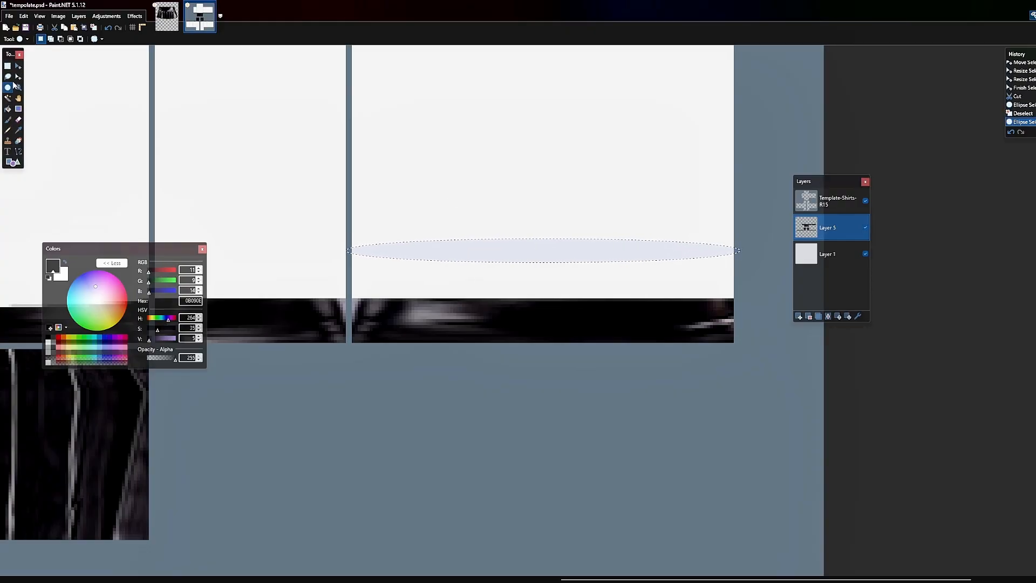
{"action": "left_click", "coordinate": [18, 76]}
{"action": "left_click_drag", "start_coordinate": [543, 265], "coordinate": [544, 309]}
{"action": "left_click_drag", "start_coordinate": [544, 242], "coordinate": [544, 290]}
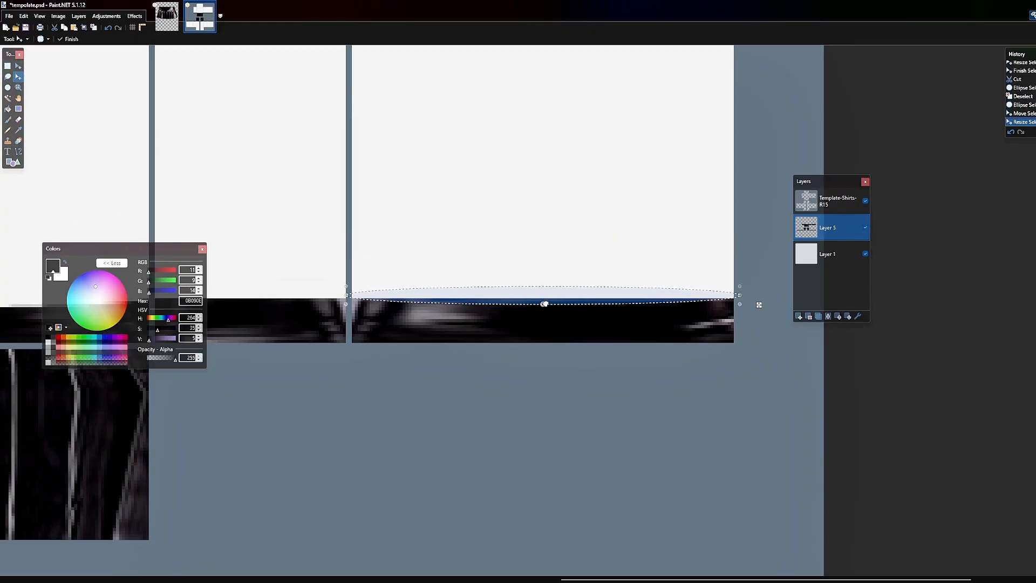
{"action": "key", "text": "ctrl+x"}
{"action": "scroll", "coordinate": [631, 338], "scroll_direction": "down", "scroll_amount": 3}
{"action": "scroll", "coordinate": [325, 469], "scroll_direction": "up", "scroll_amount": 1}
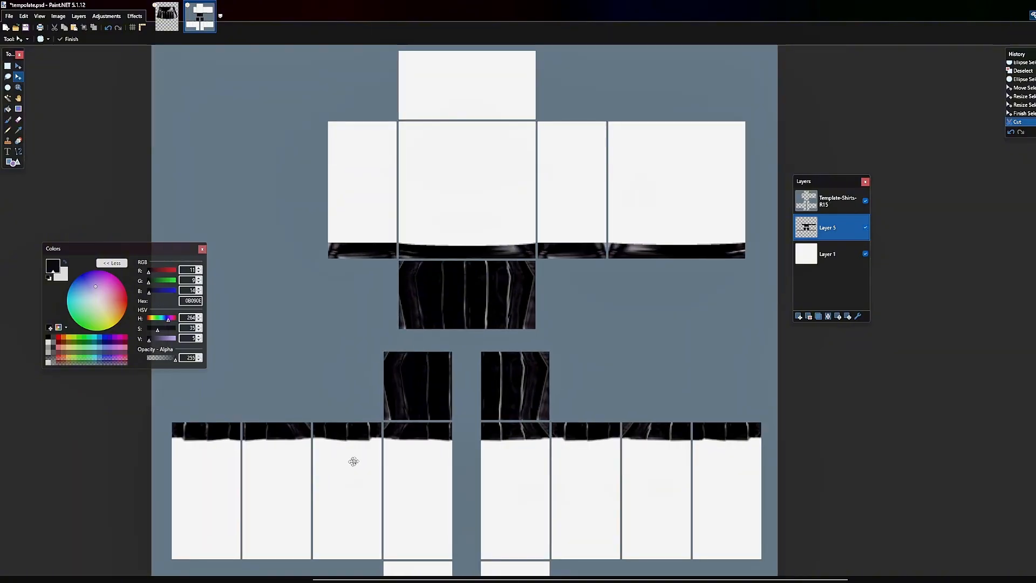
{"action": "left_click", "coordinate": [865, 254]}
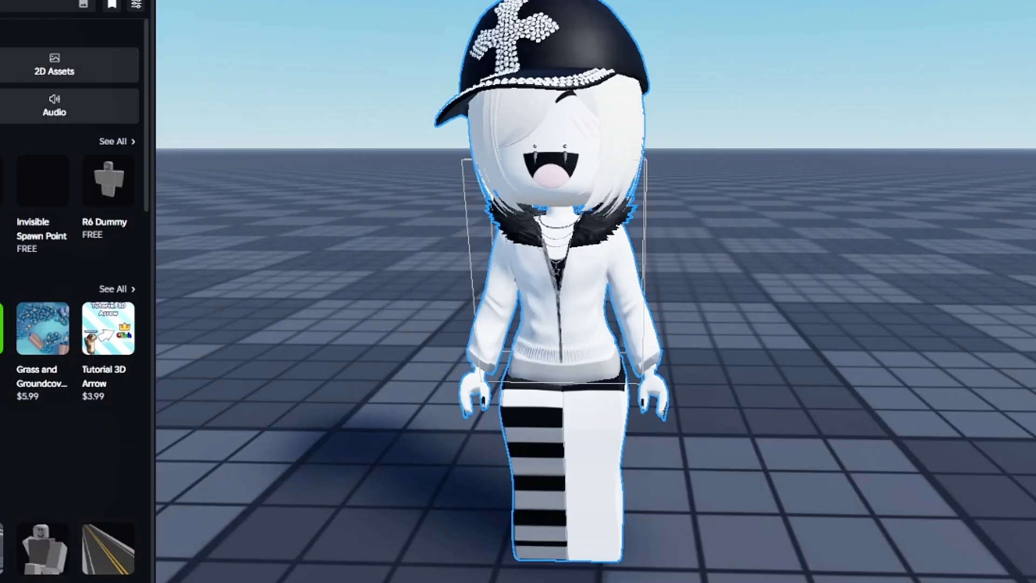
- Switch to Roblox Studio and examine the skirt's fit on the avatar from the front and the back
{"action": "key", "text": "Escape"}
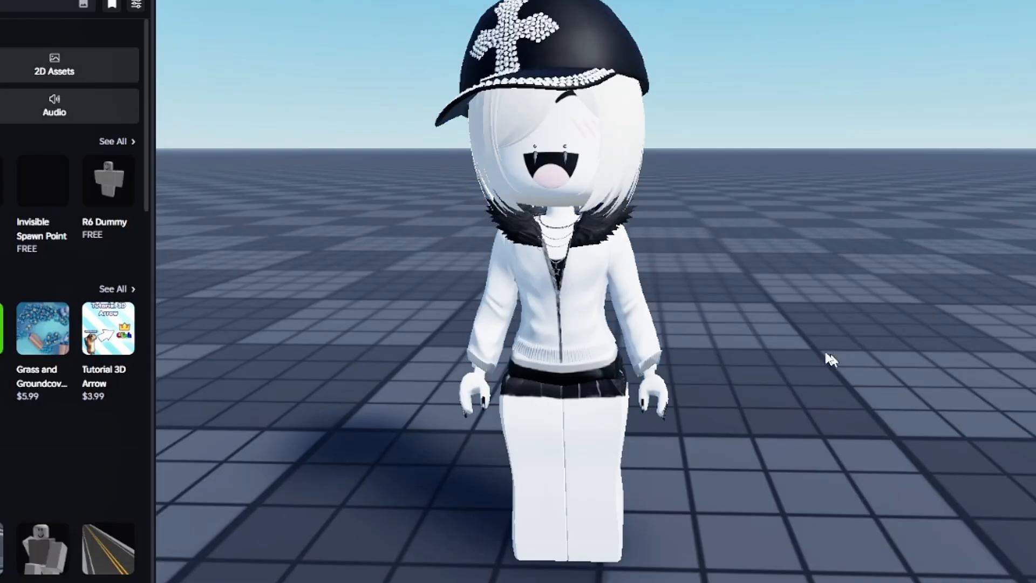
{"action": "scroll", "coordinate": [805, 336], "scroll_direction": "up", "scroll_amount": 3}
{"action": "left_click_drag", "start_coordinate": [802, 337], "coordinate": [805, 339]}
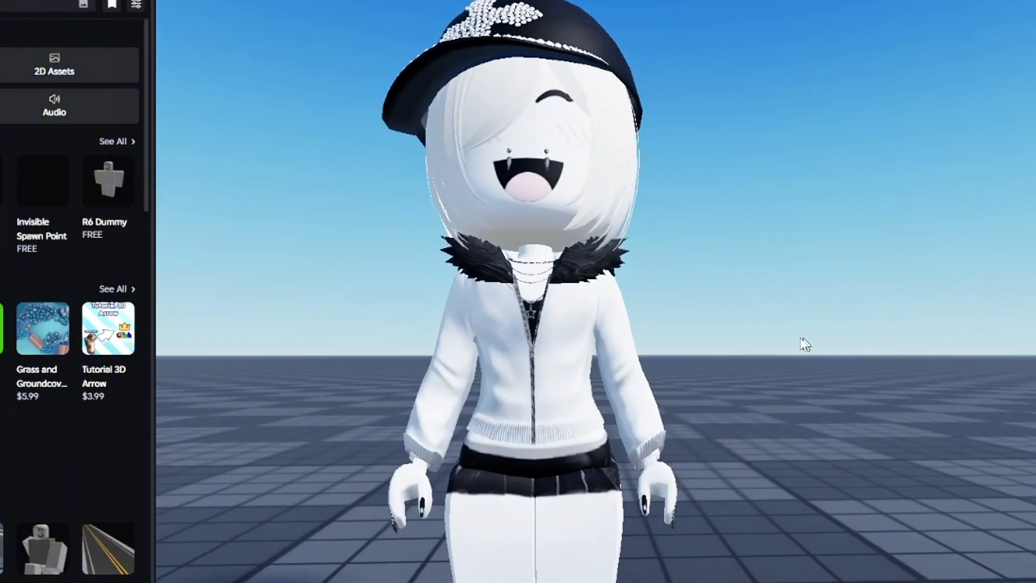
{"action": "key", "text": "d"}
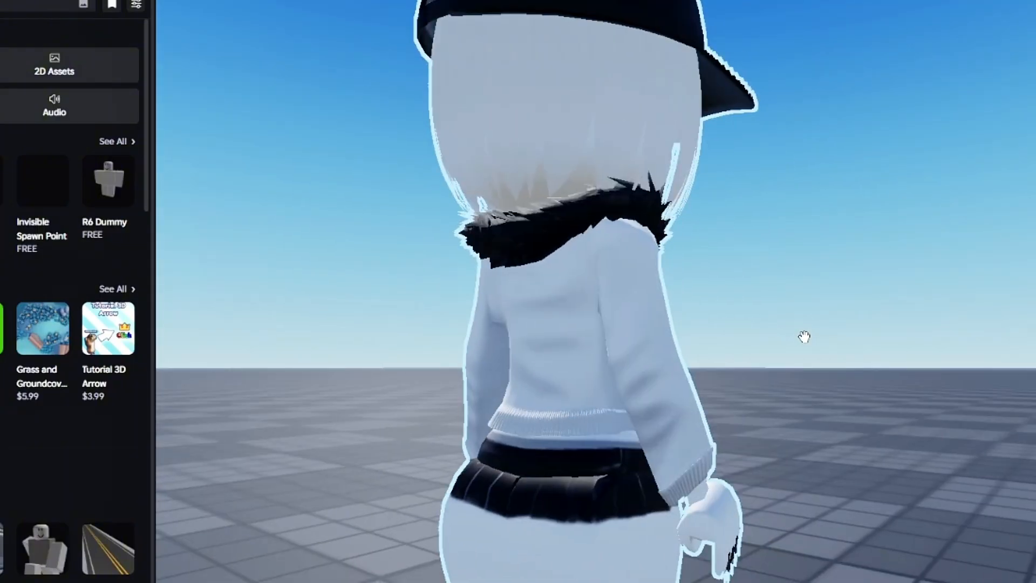
{"action": "left_click_drag", "start_coordinate": [804, 336], "coordinate": [826, 327]}
{"action": "scroll", "coordinate": [827, 326], "scroll_direction": "down", "scroll_amount": 4}
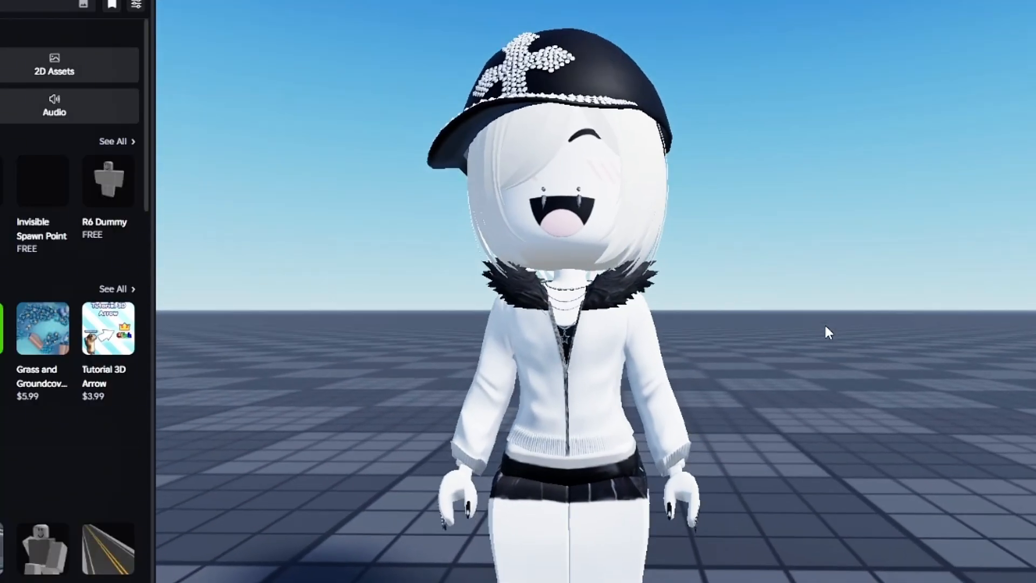